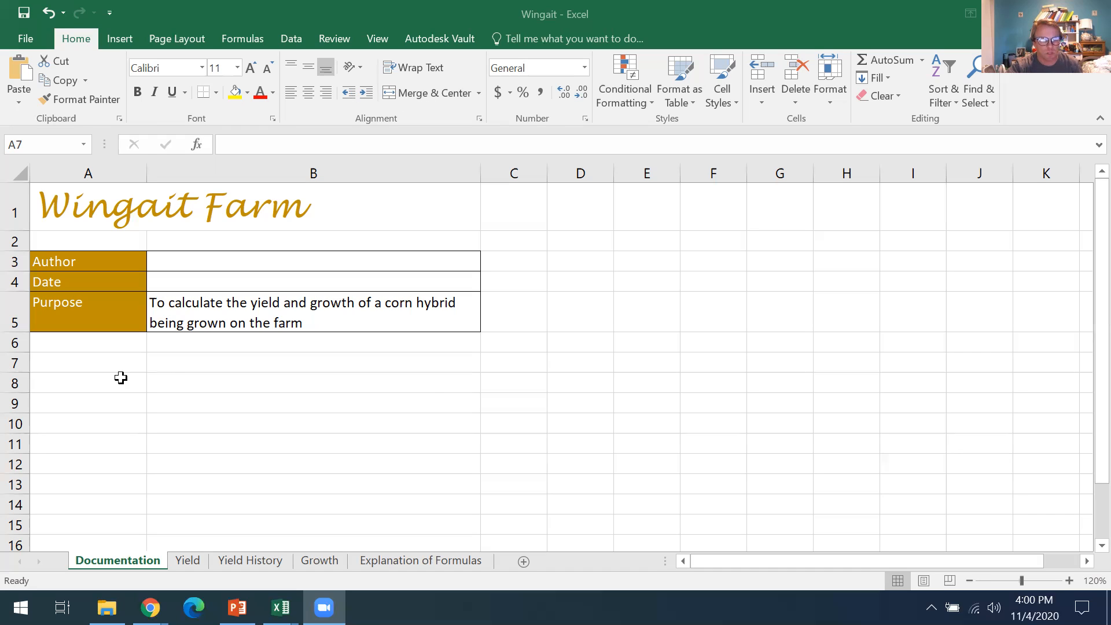
Merge and center cells A7:E7, and split them back into separate cells.
left_click(53, 360)
left_click_drag(53, 360, 675, 366)
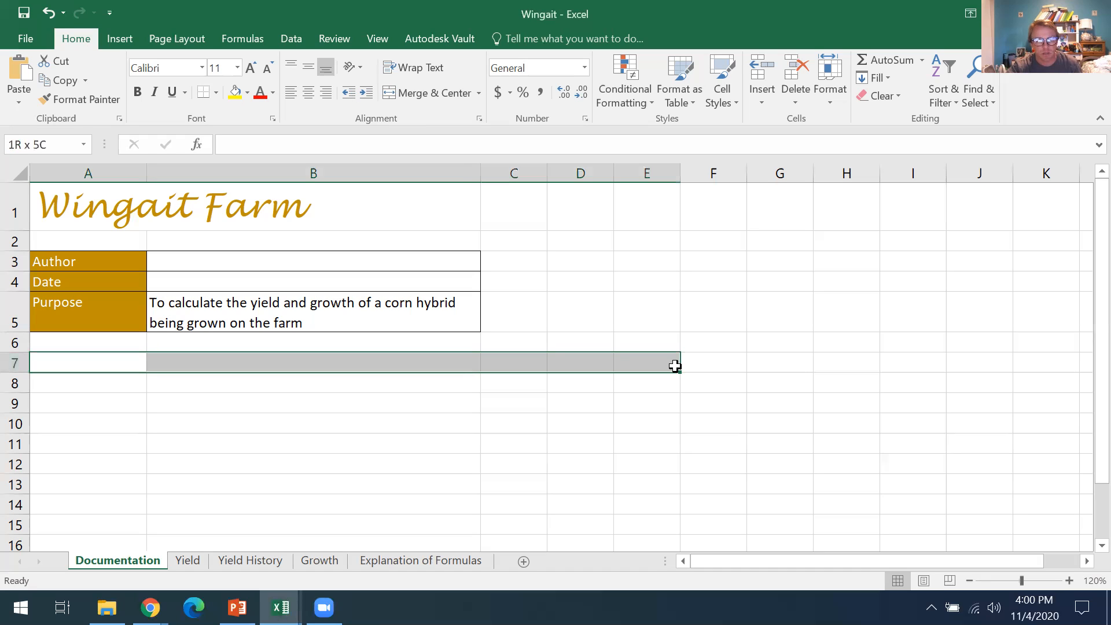
left_click(424, 92)
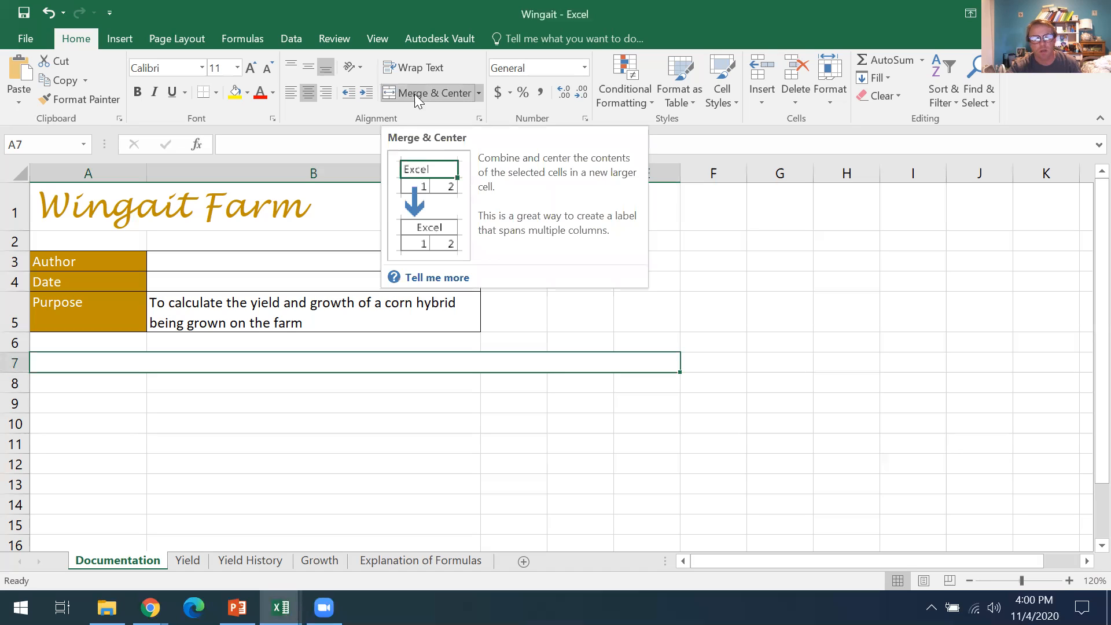
left_click(423, 95)
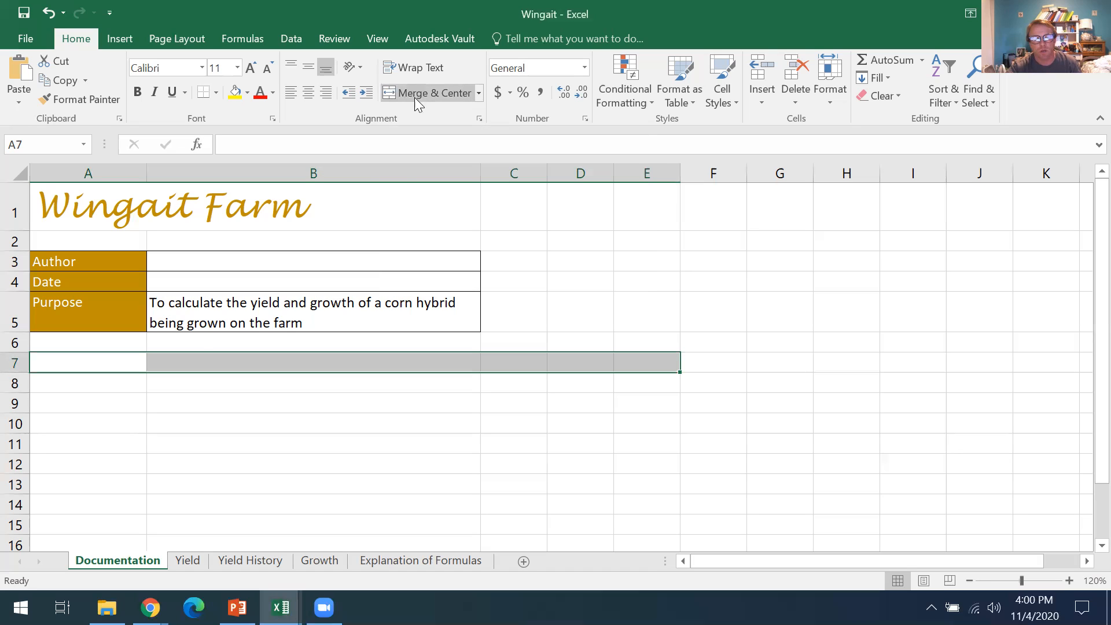
left_click(95, 362)
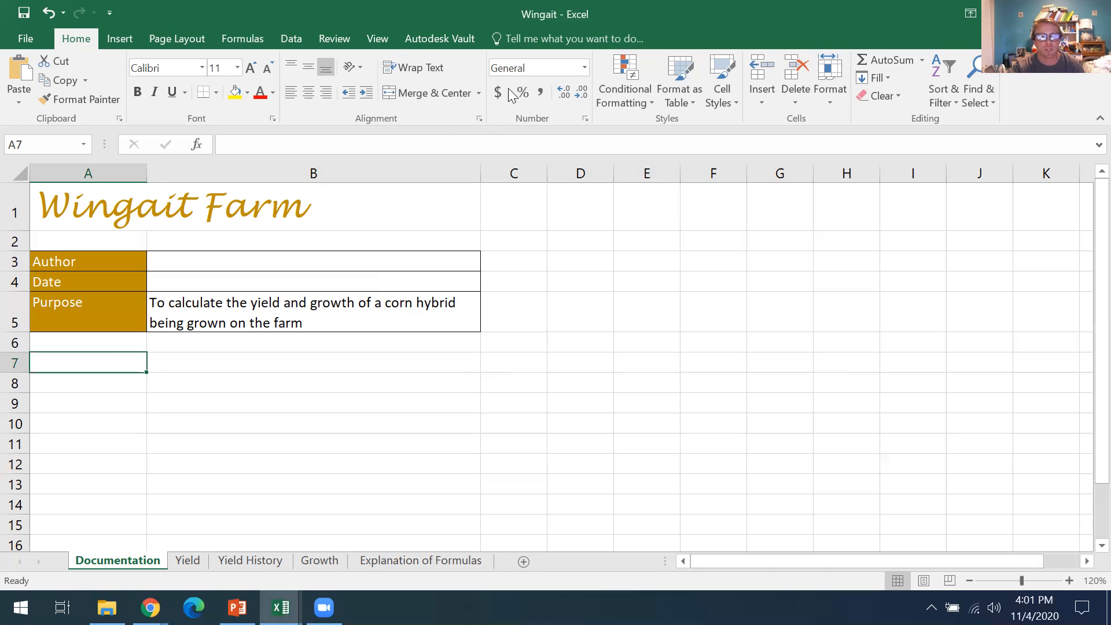
Turn text wrapping off and back on for the purpose description in cell B5.
key("Up")
key("Up")
key("Right")
left_click(428, 69)
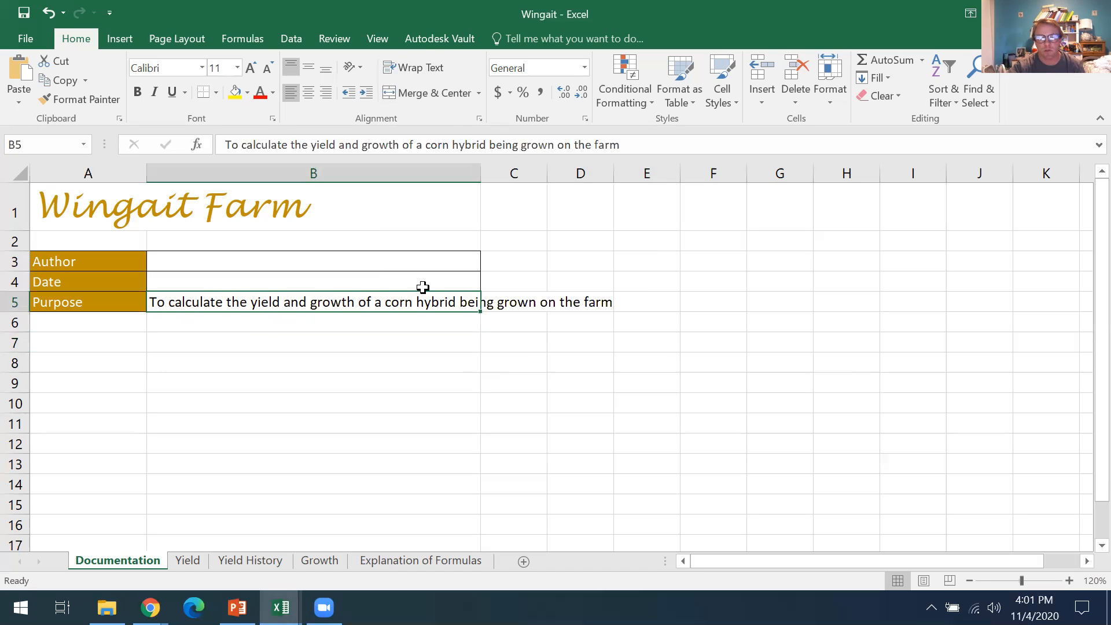
left_click(426, 68)
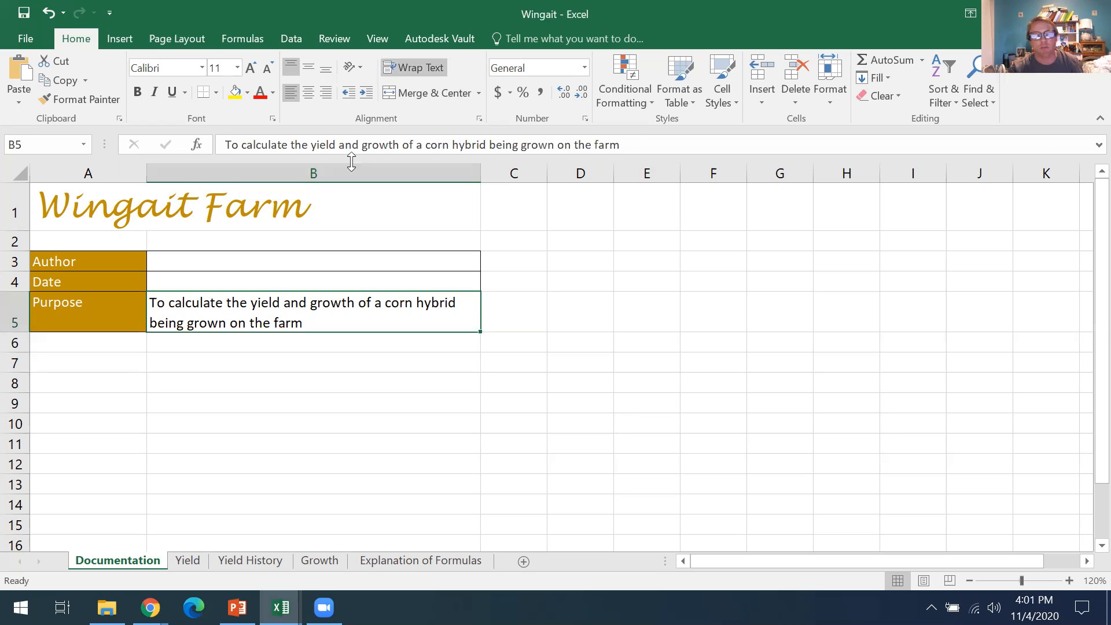
Review the available number formats, conditional formatting rules, table styles and cell styles.
left_click(585, 68)
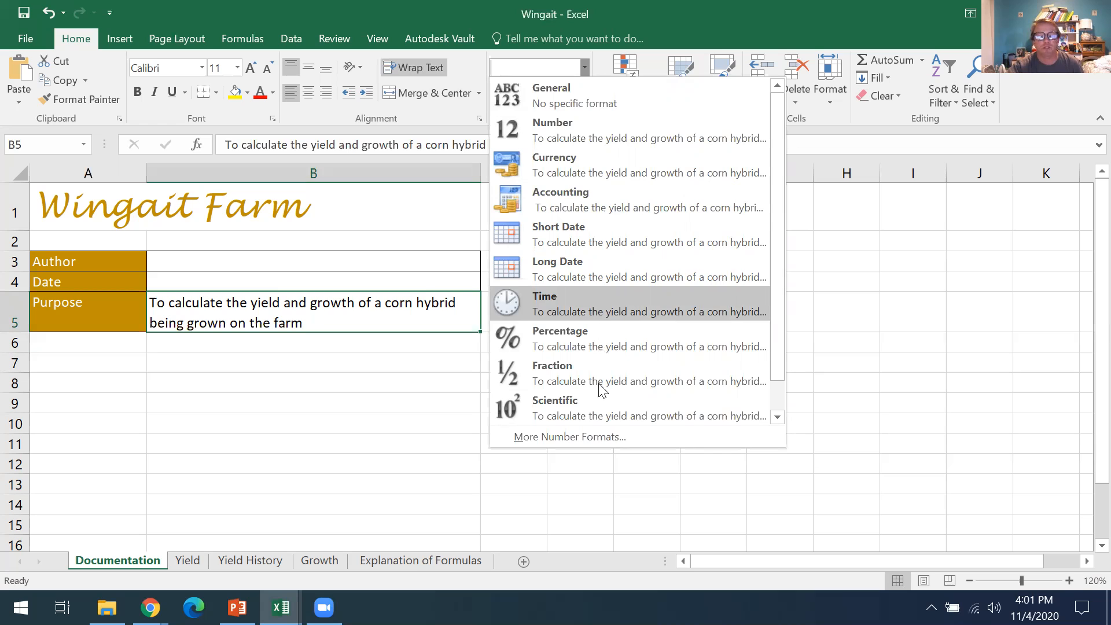
scroll(603, 412, "down", 1)
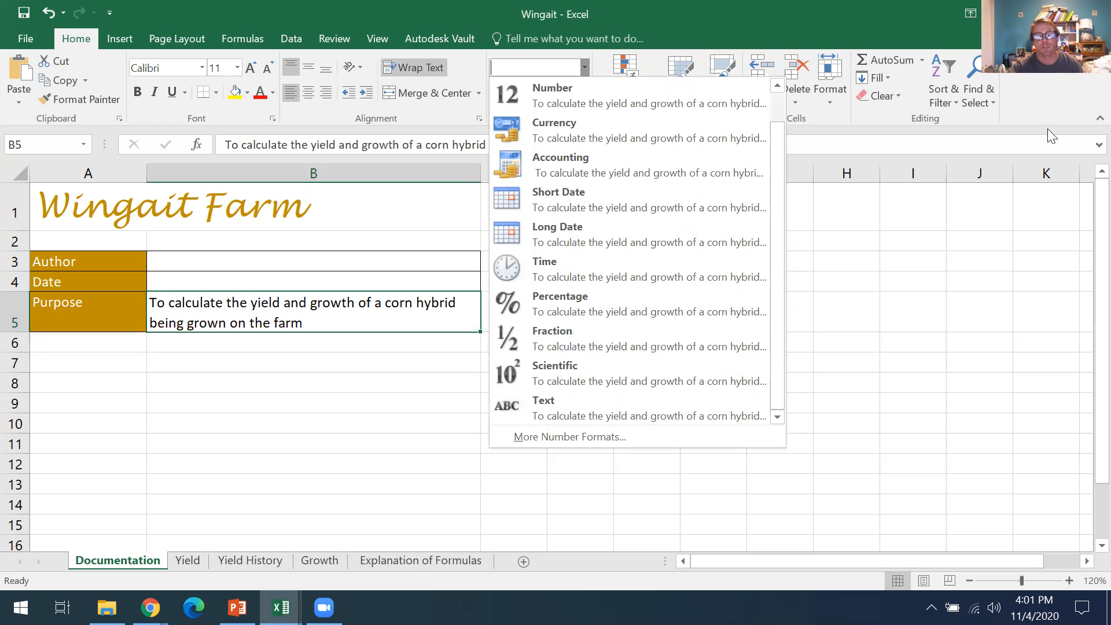
left_click(724, 84)
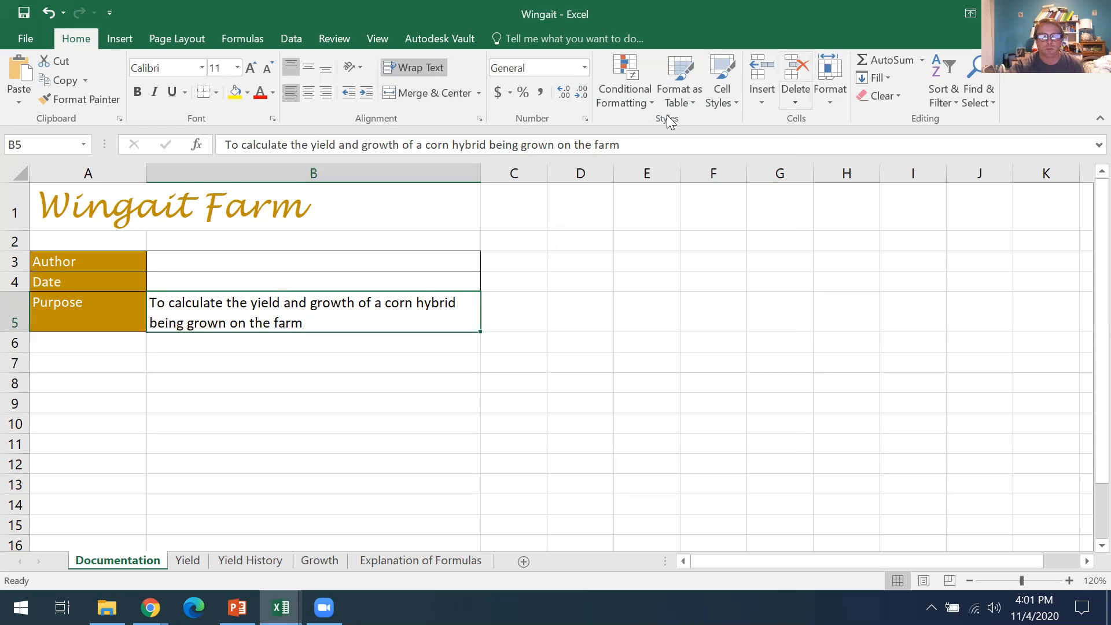
left_click(630, 81)
mouse_move(667, 246)
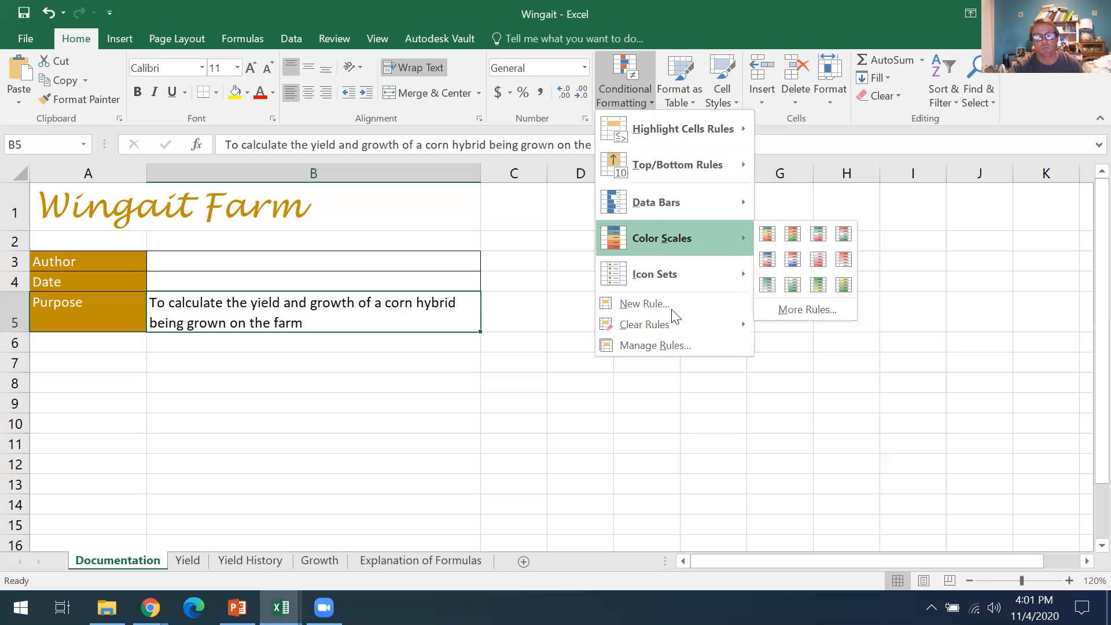
left_click(687, 78)
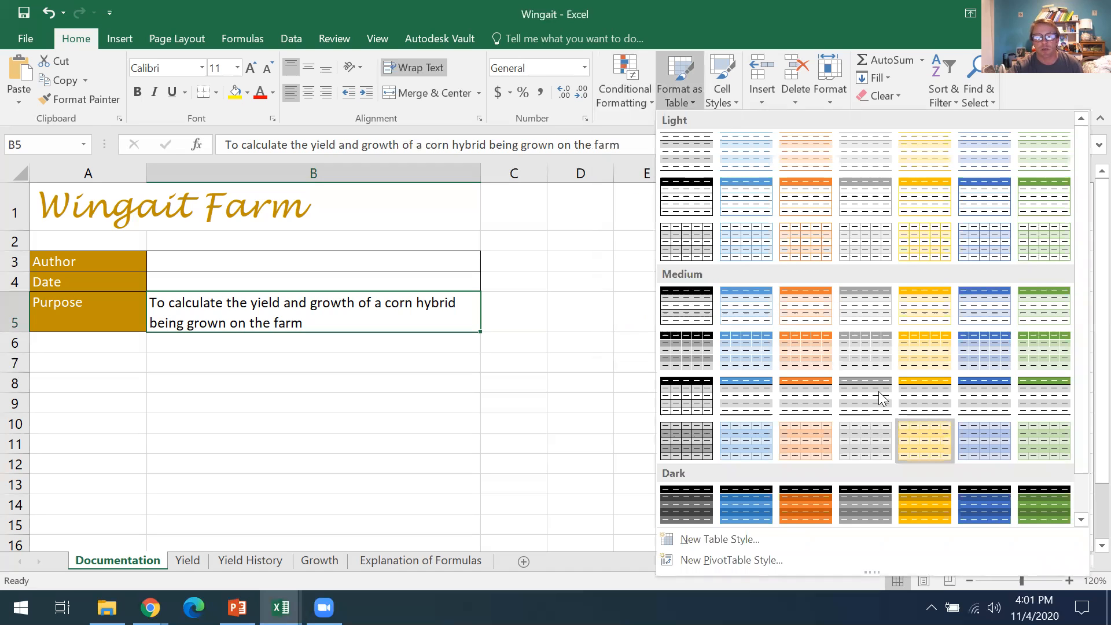
scroll(810, 475, "down", 1)
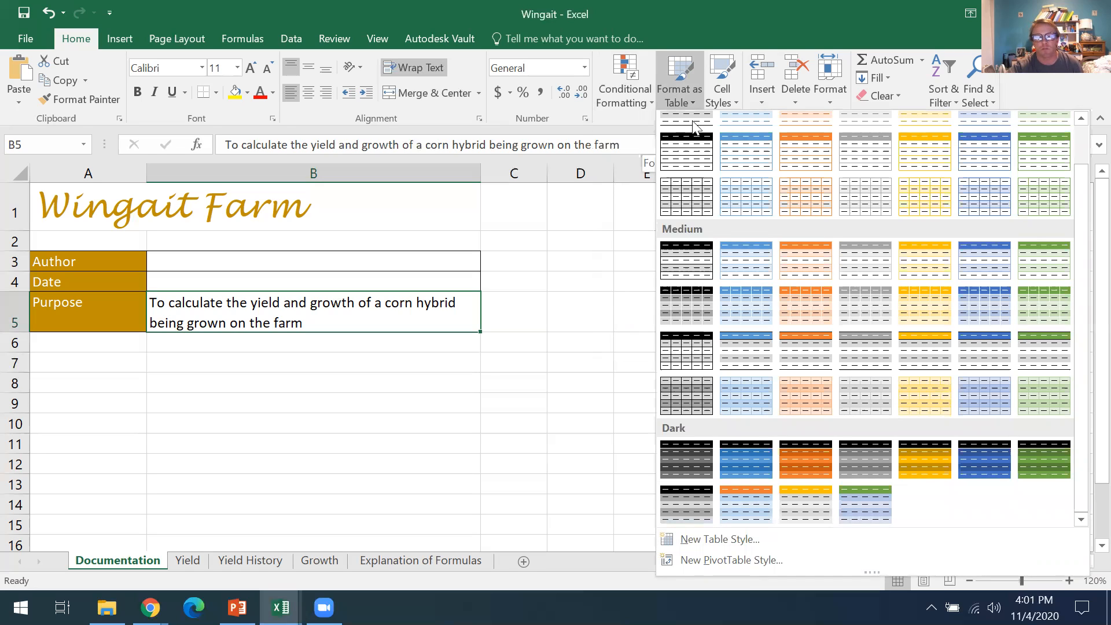
left_click(722, 89)
left_click(722, 85)
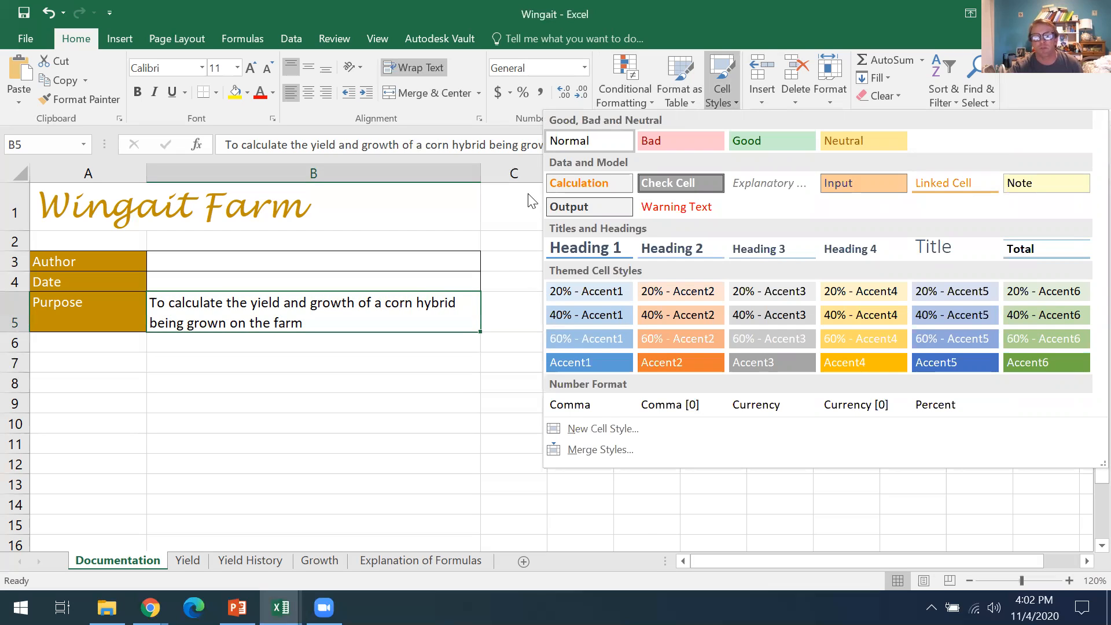
left_click(752, 98)
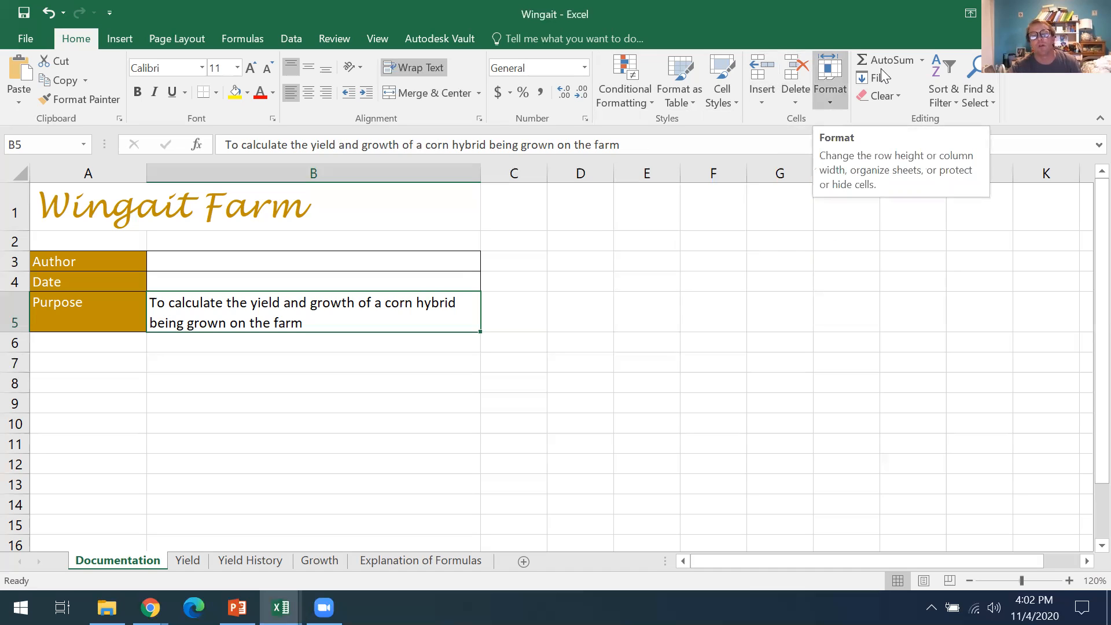
Examine the AutoSum functions, the Fill options and the gallery of preset equations.
left_click(922, 60)
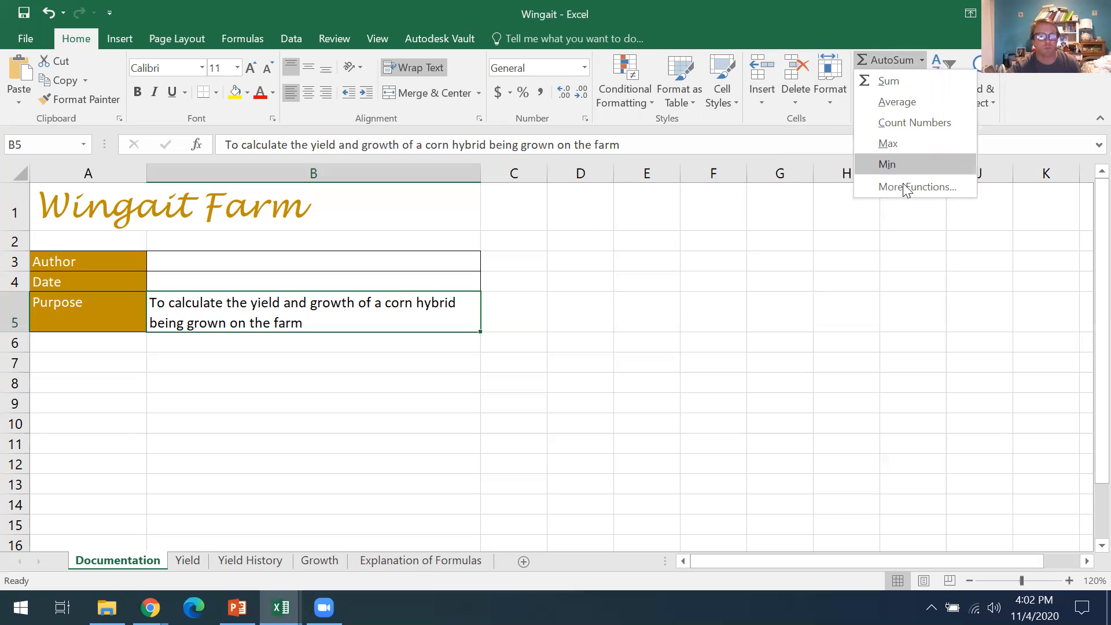
left_click(762, 132)
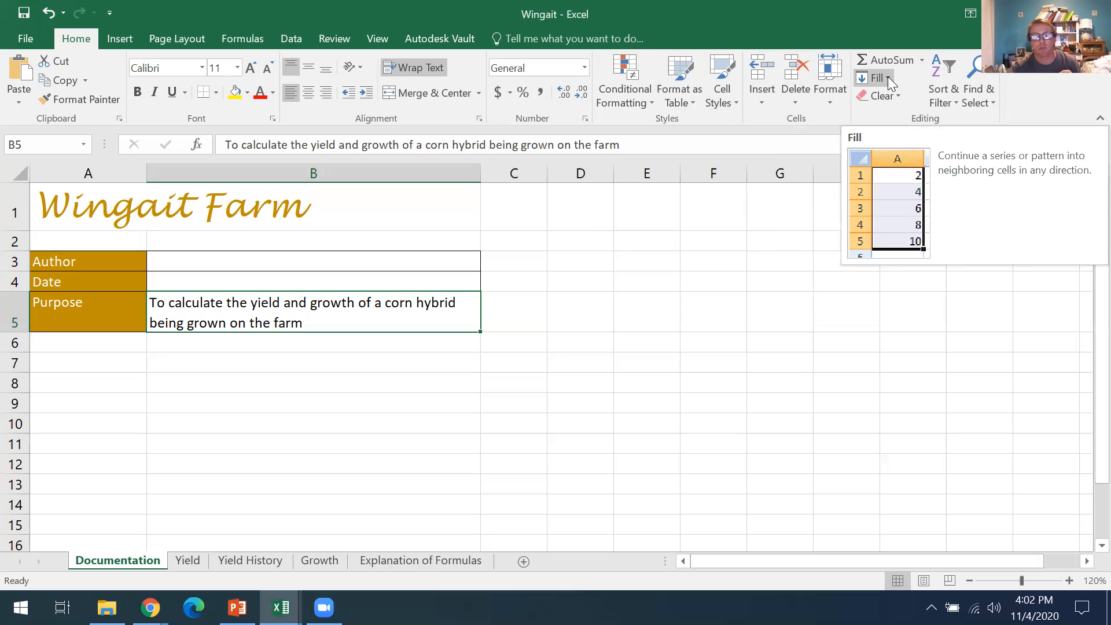
left_click(887, 77)
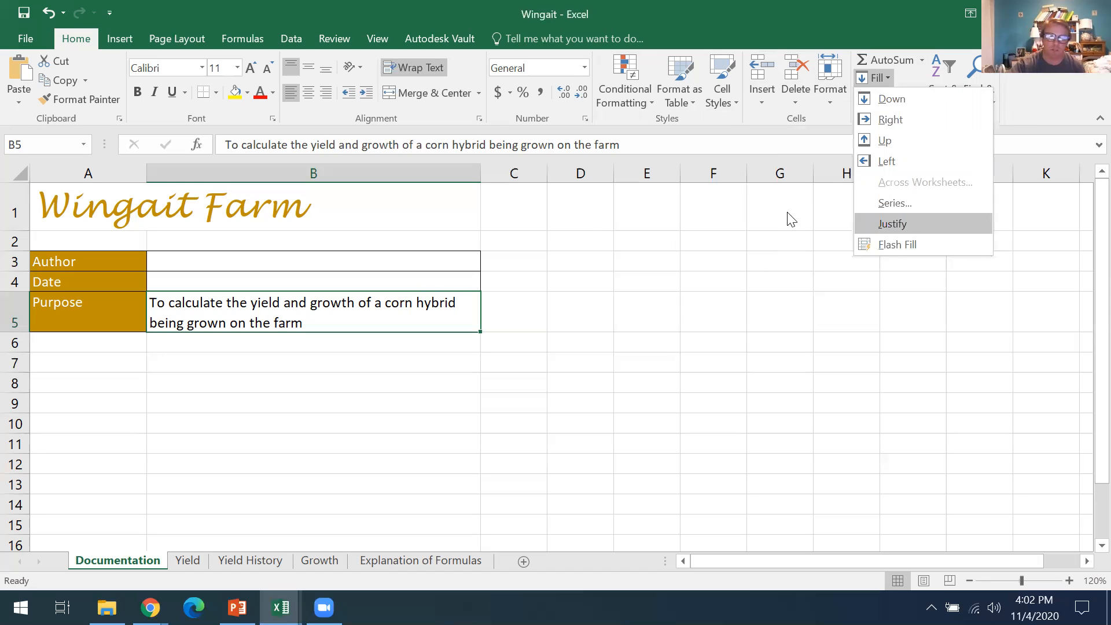
left_click(814, 154)
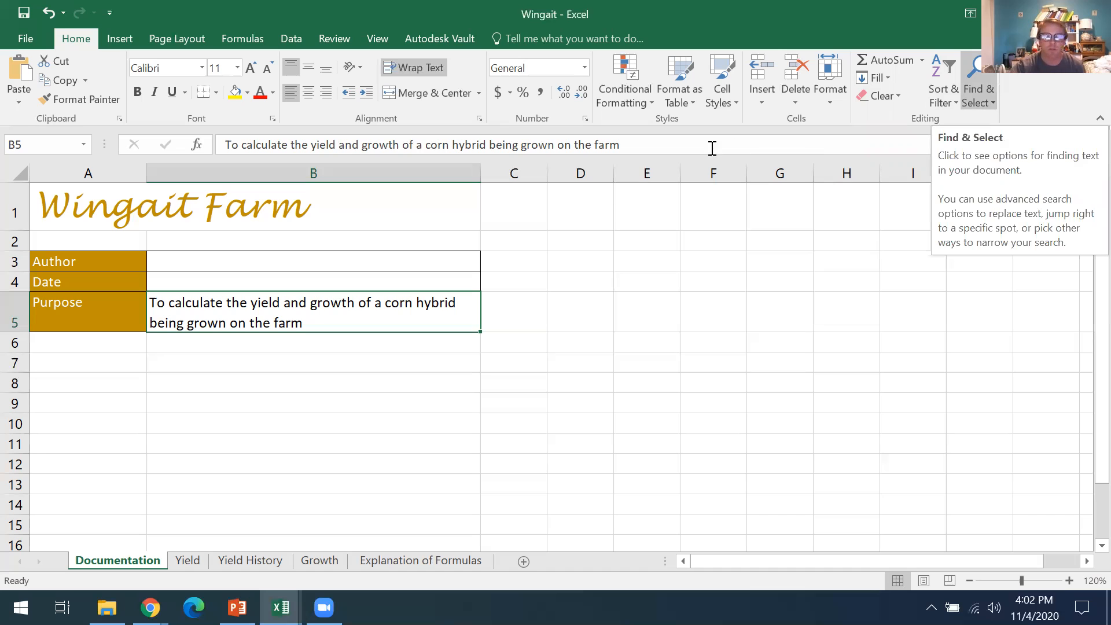
left_click(120, 40)
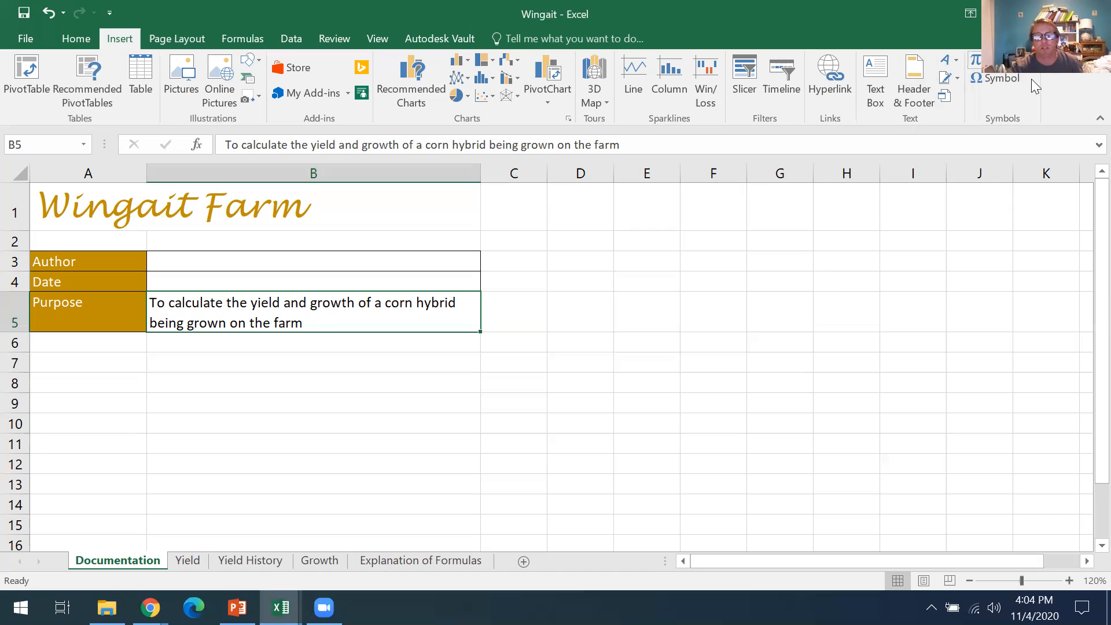
left_click(984, 59)
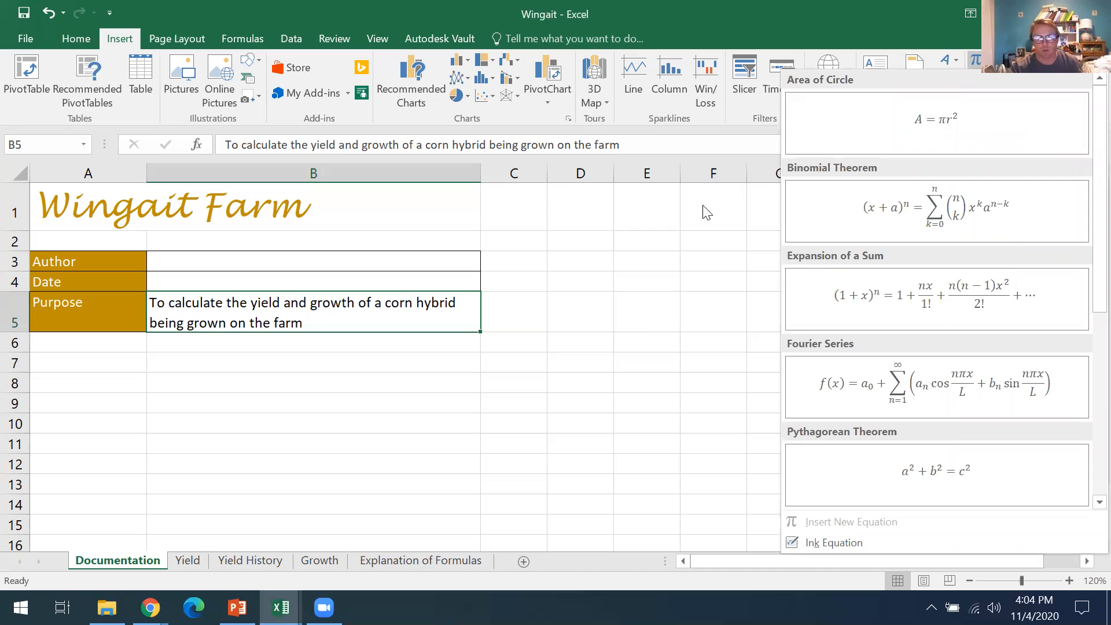
left_click(731, 154)
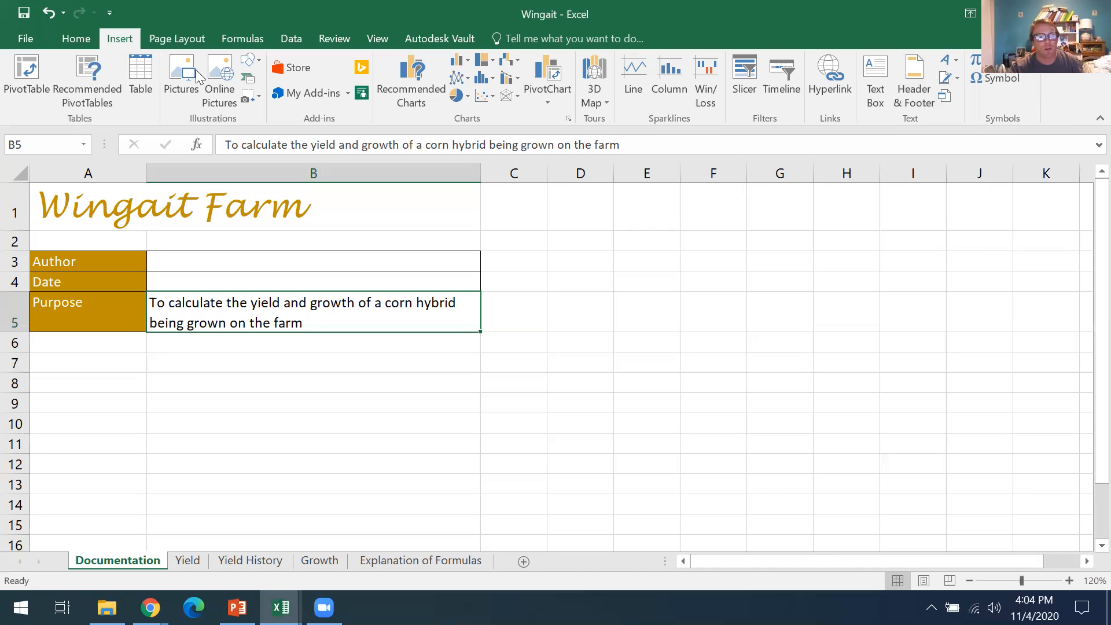
Hide the gridlines on the Documentation sheet and show them again.
left_click(166, 38)
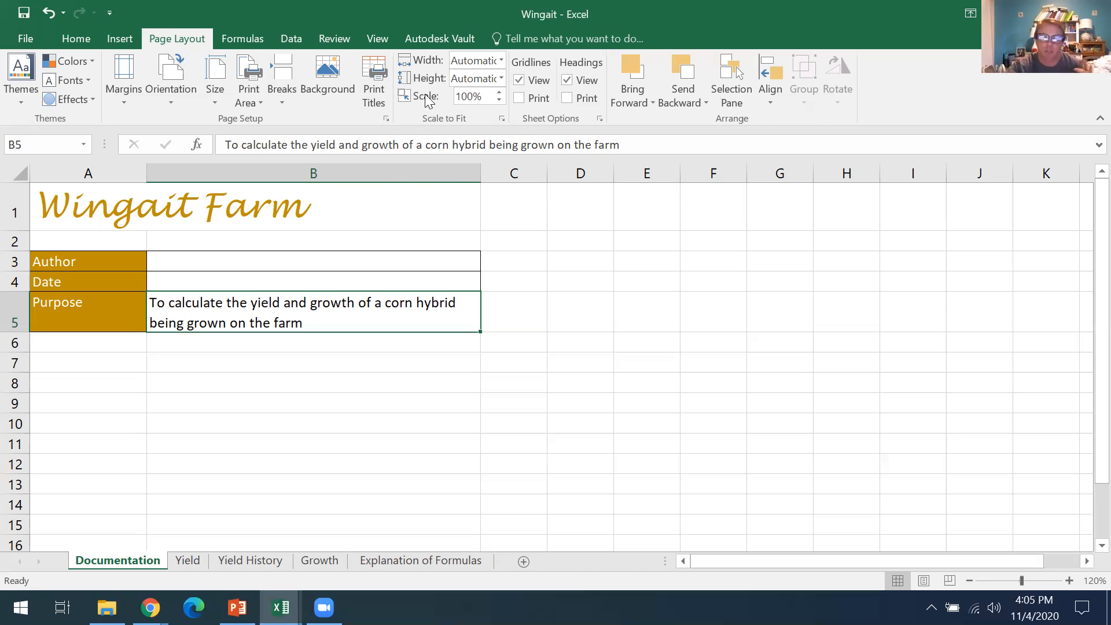
left_click(518, 81)
left_click(519, 82)
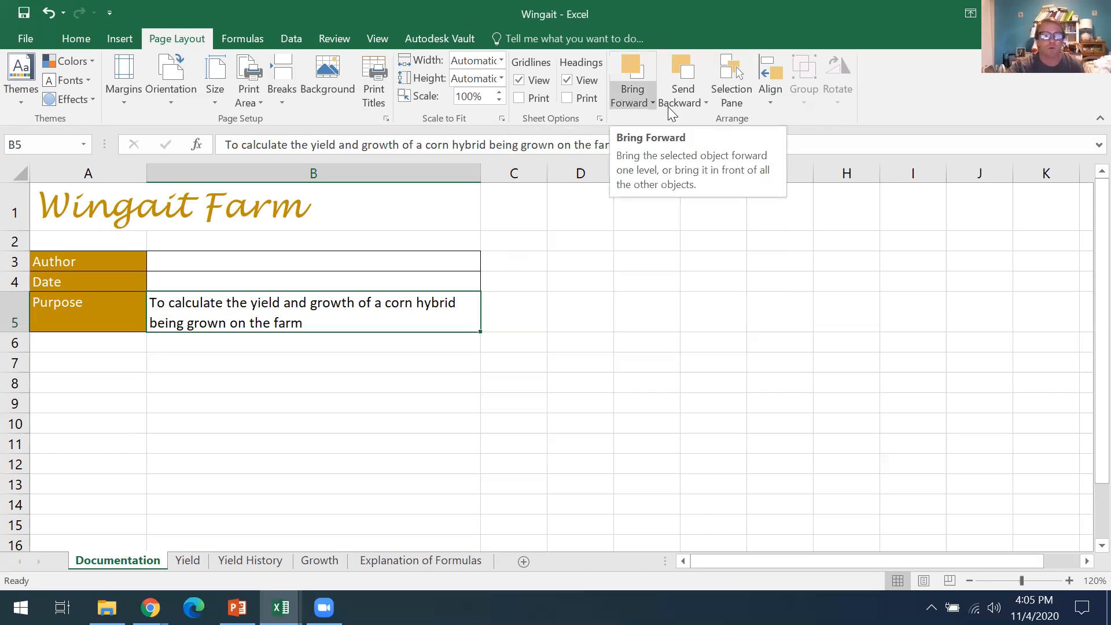
Look through the recently used and financial functions in the function library.
left_click(234, 37)
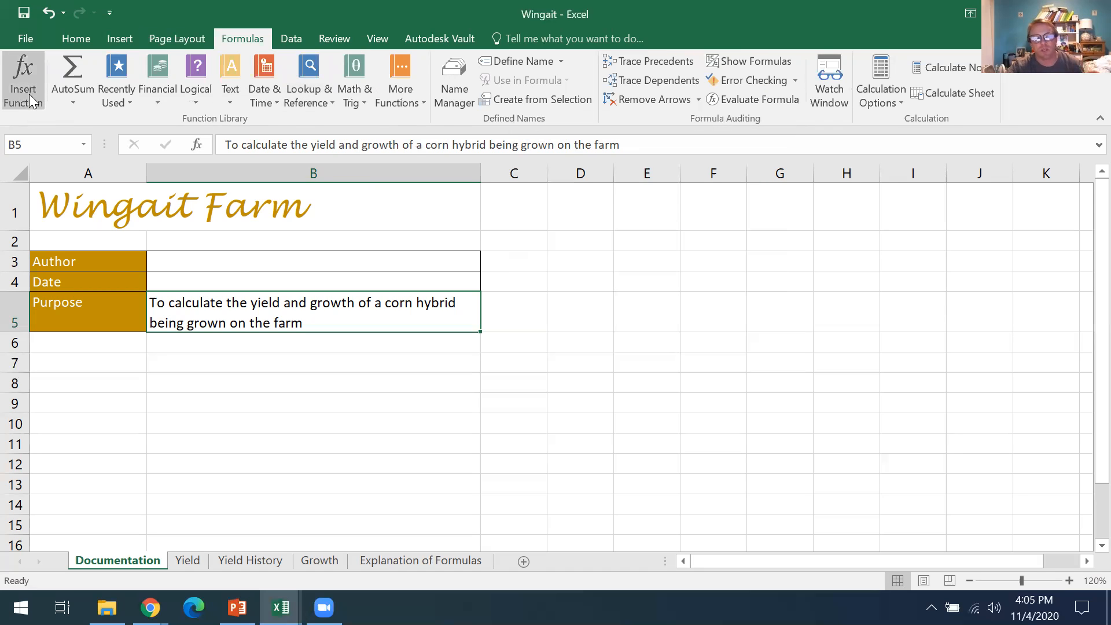
left_click(120, 99)
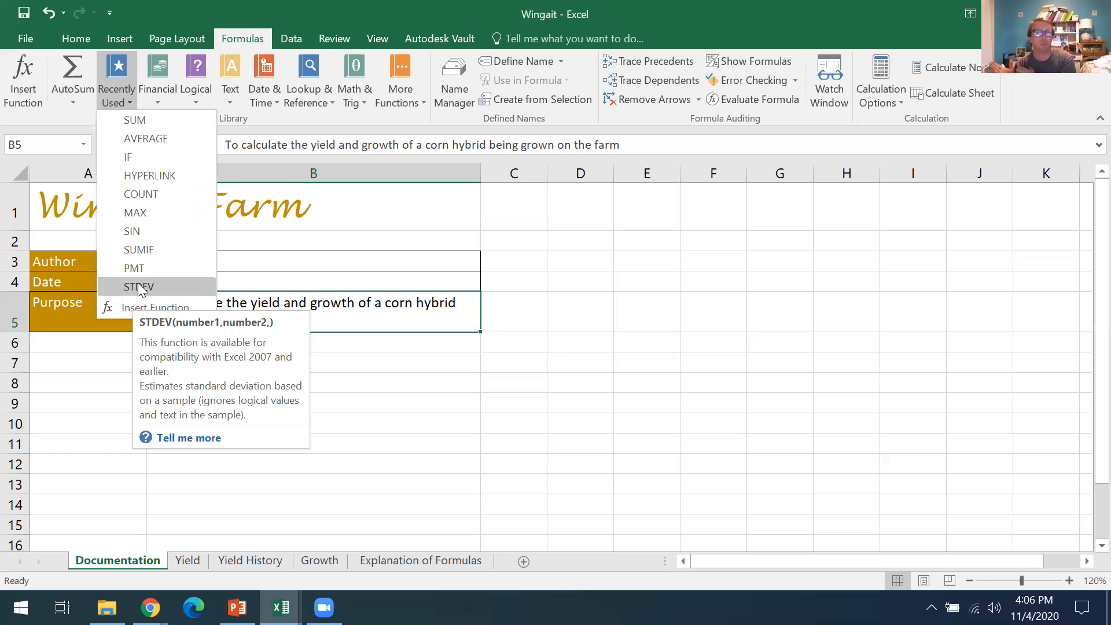
left_click(158, 103)
scroll(168, 130, "down", 2)
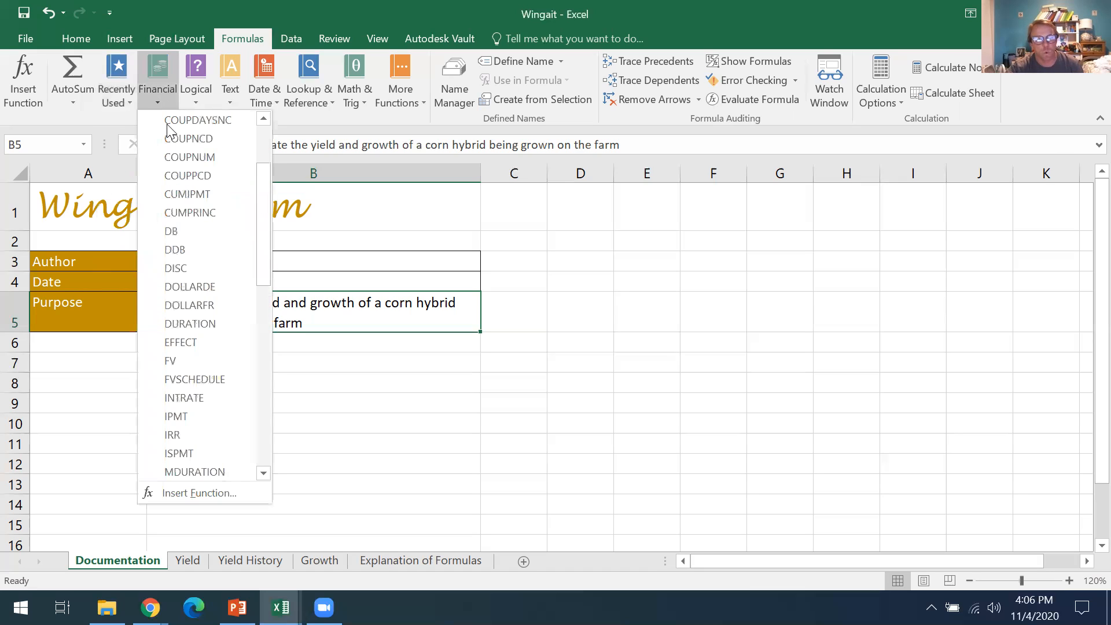
scroll(169, 130, "down", 3)
scroll(168, 130, "down", 6)
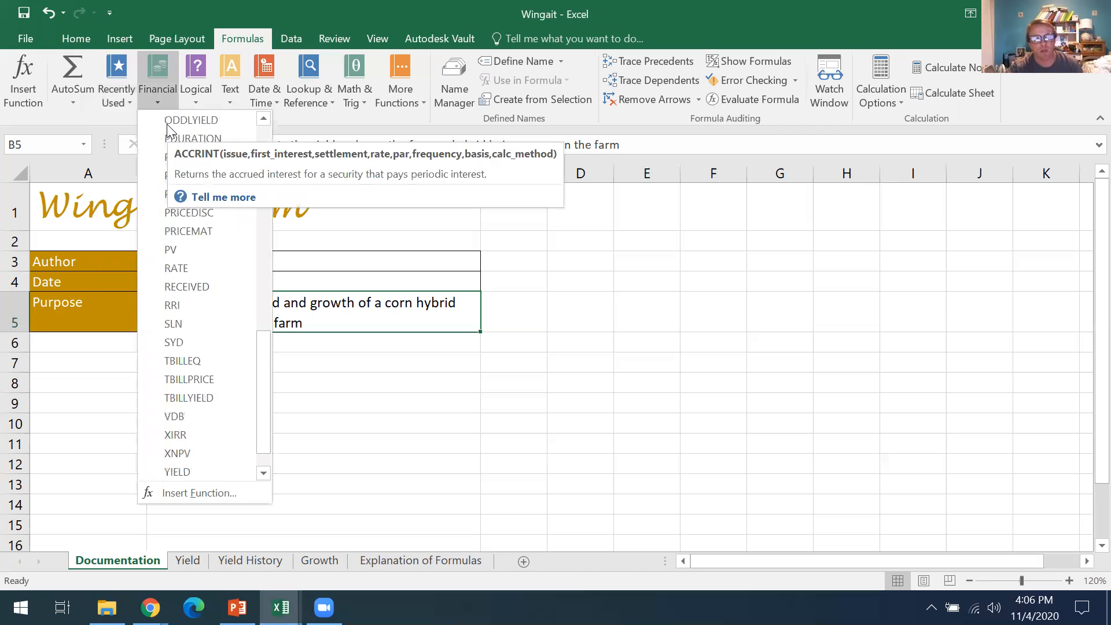
scroll(203, 246, "down", 1)
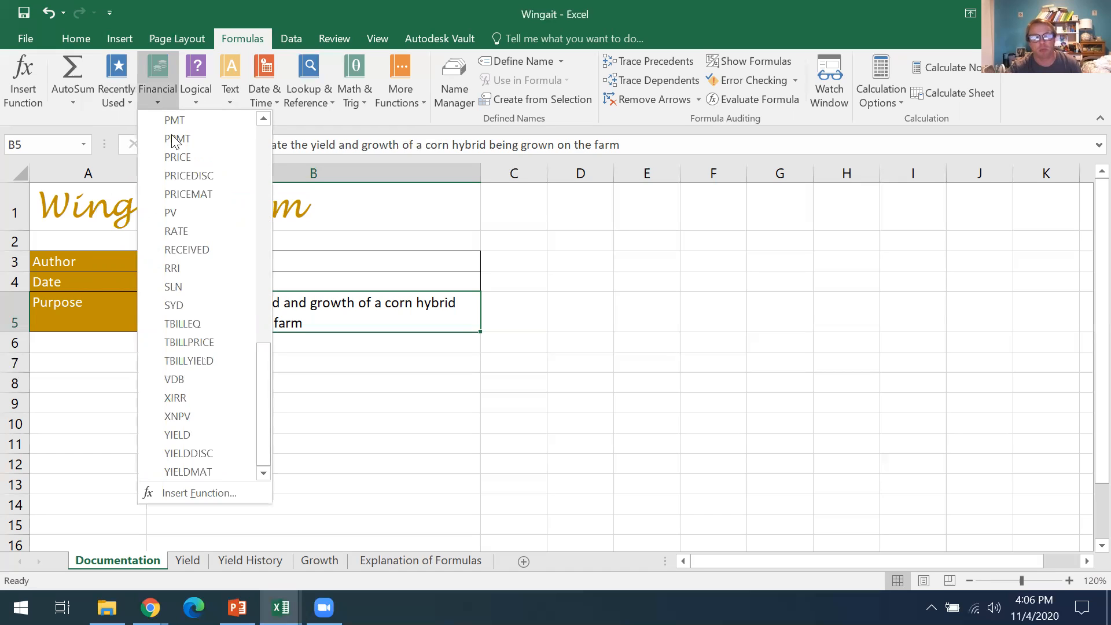
mouse_move(198, 122)
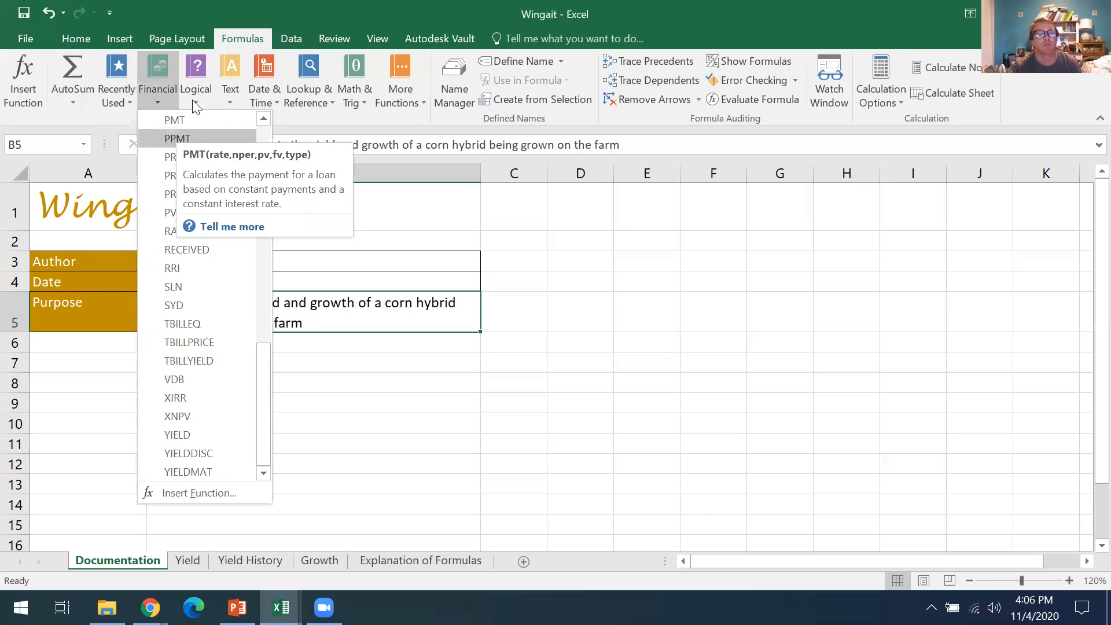
Look through the logical and text functions in the function library.
left_click(193, 100)
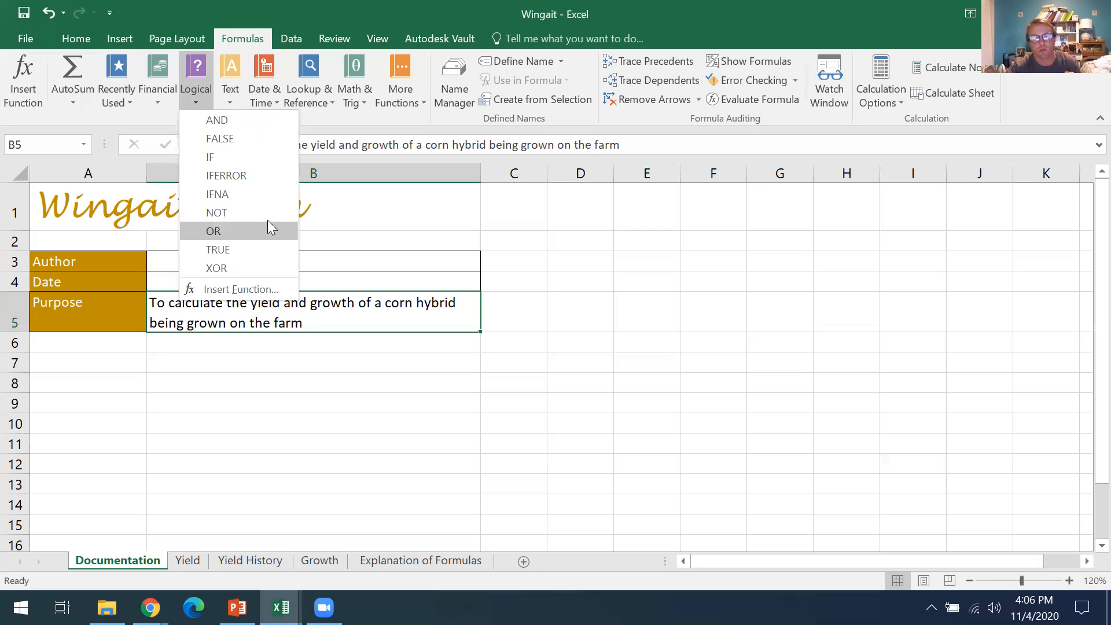
left_click(236, 100)
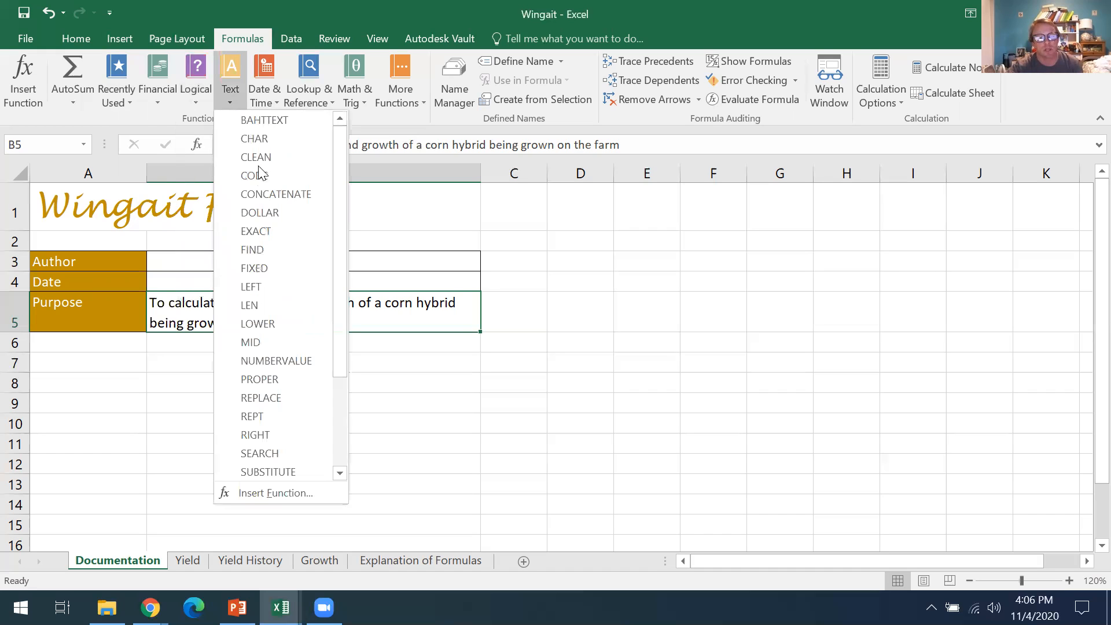
scroll(262, 167, "down", 3)
scroll(266, 164, "up", 3)
Look through the date and time, lookup and reference, math and trig, and additional function categories.
left_click(275, 89)
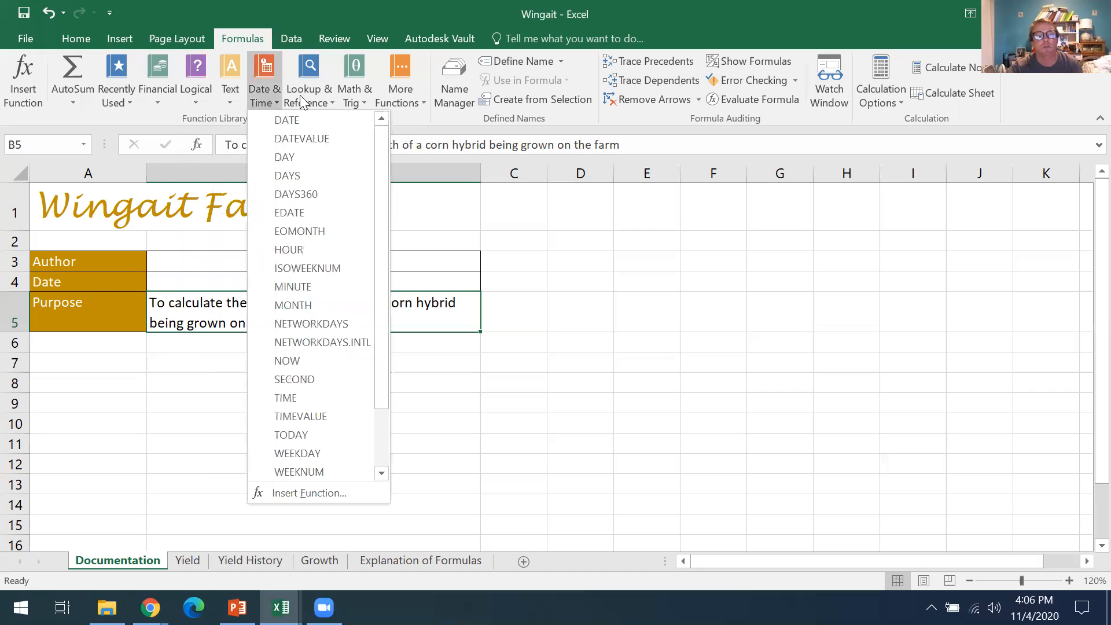
left_click(313, 99)
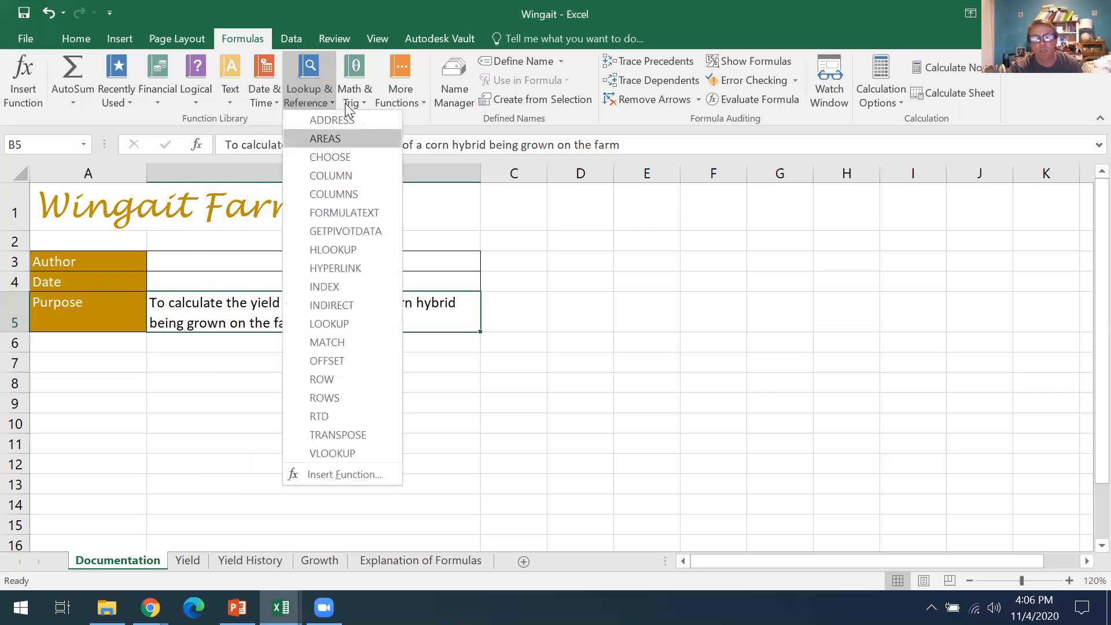
left_click(364, 99)
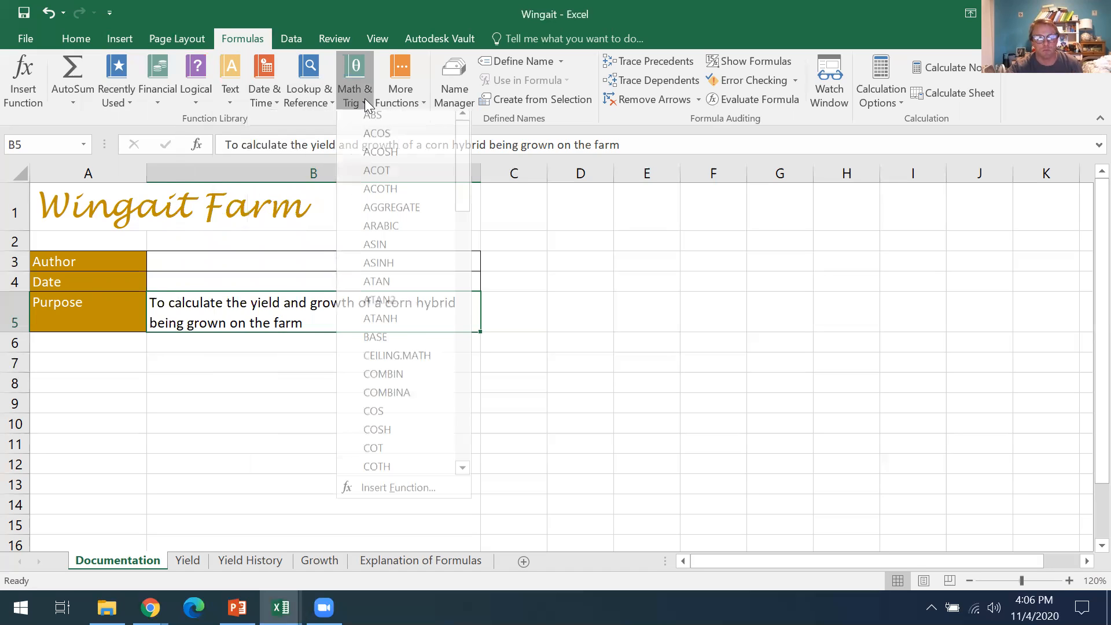
scroll(411, 313, "down", 4)
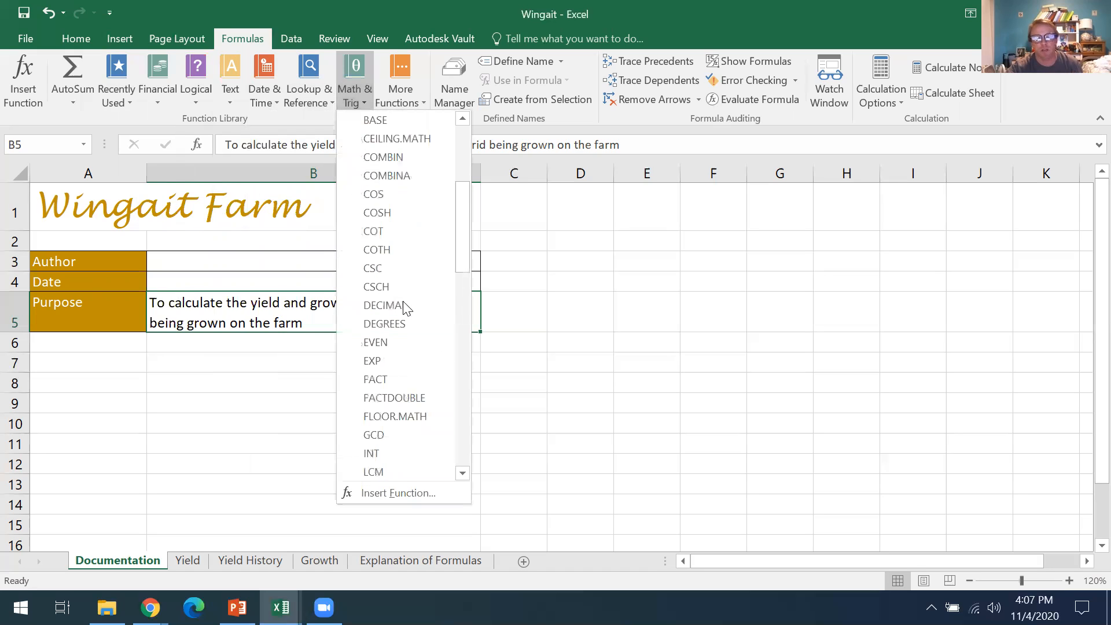
scroll(405, 300, "up", 1)
scroll(411, 103, "up", 3)
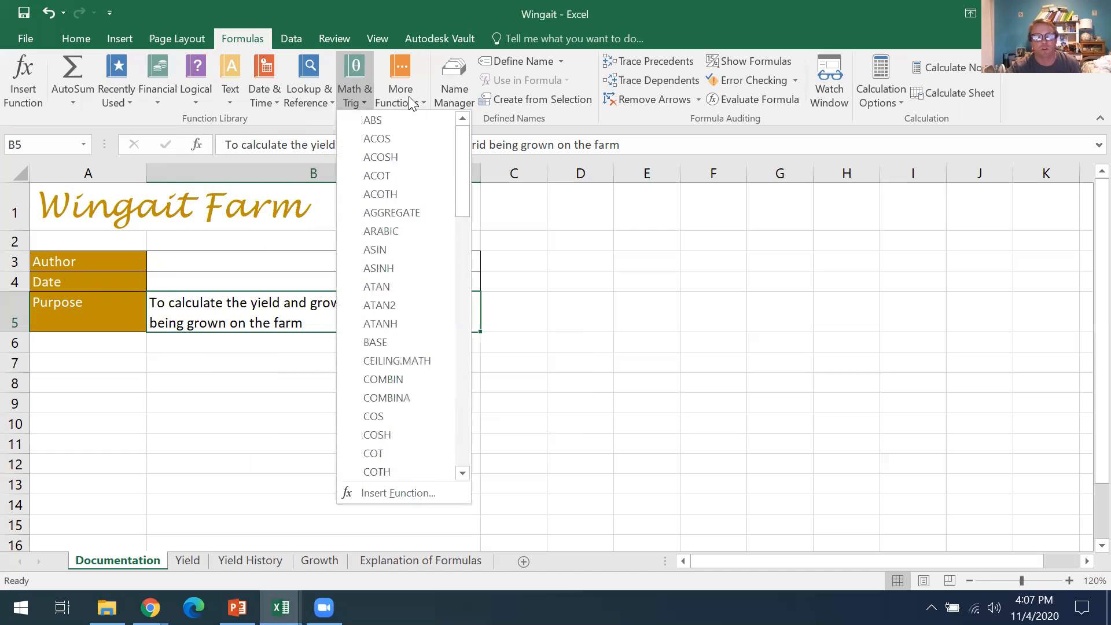
left_click(411, 103)
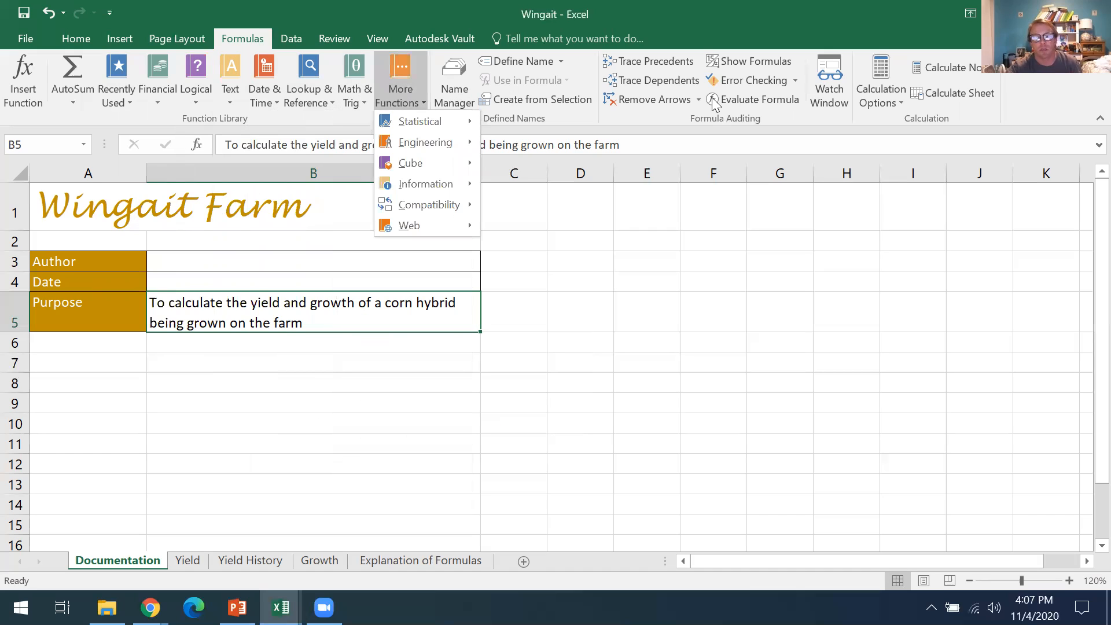
Review the available data, review, view and Autodesk Vault commands.
left_click(291, 37)
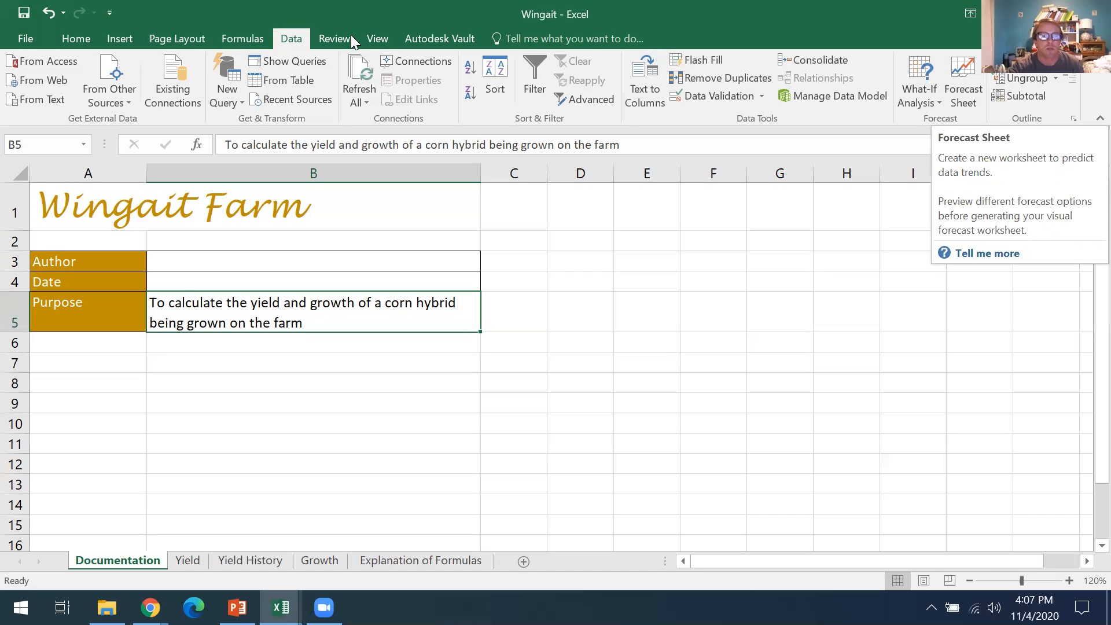
left_click(336, 38)
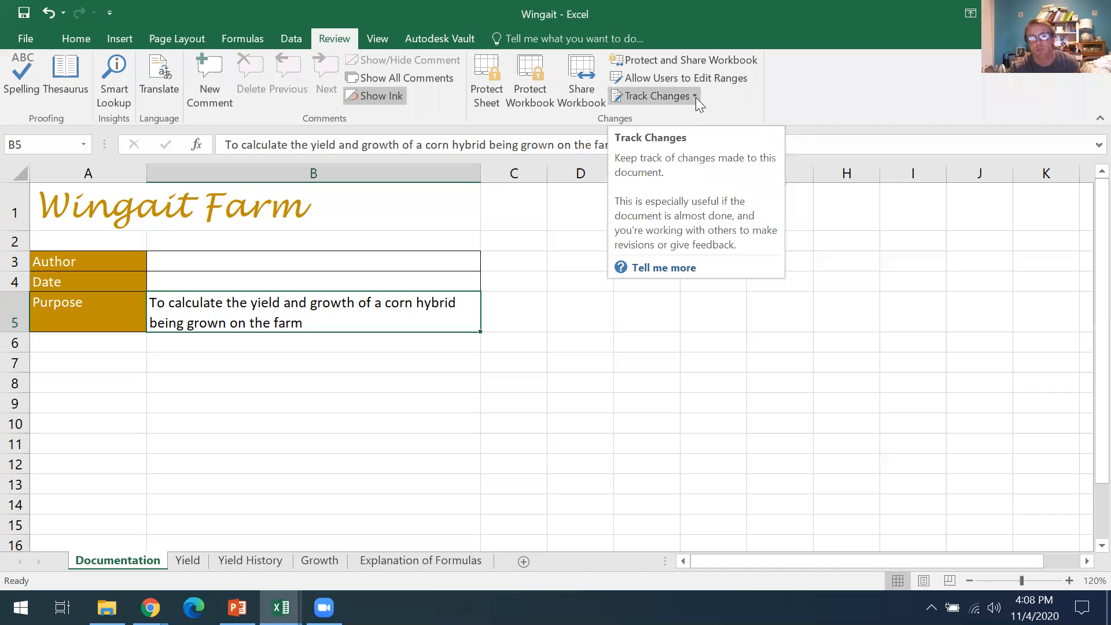
left_click(381, 41)
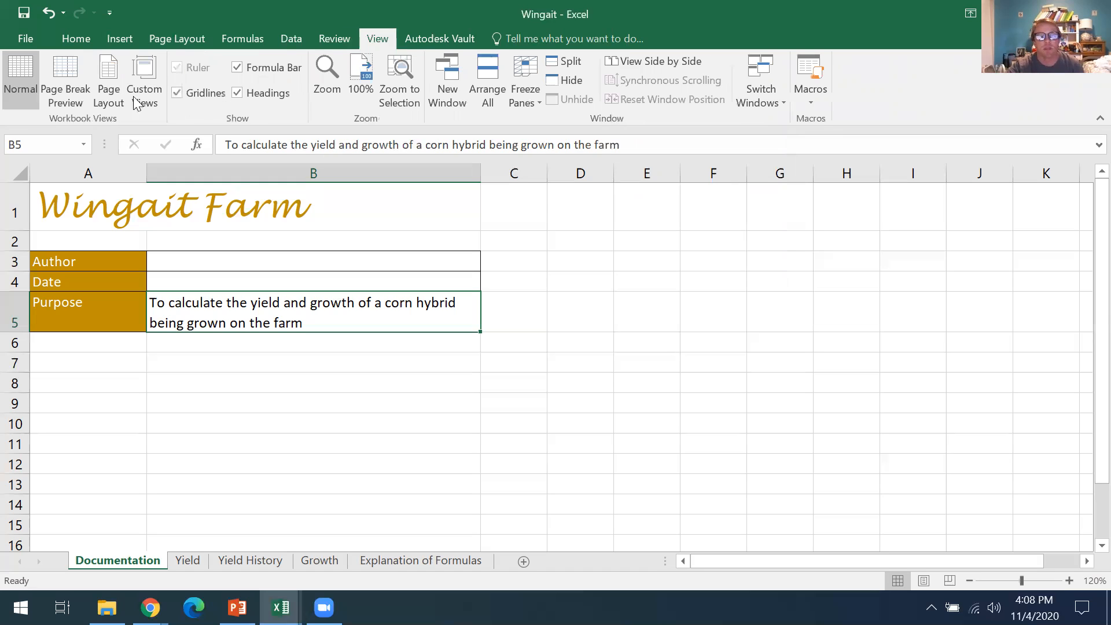
left_click(440, 40)
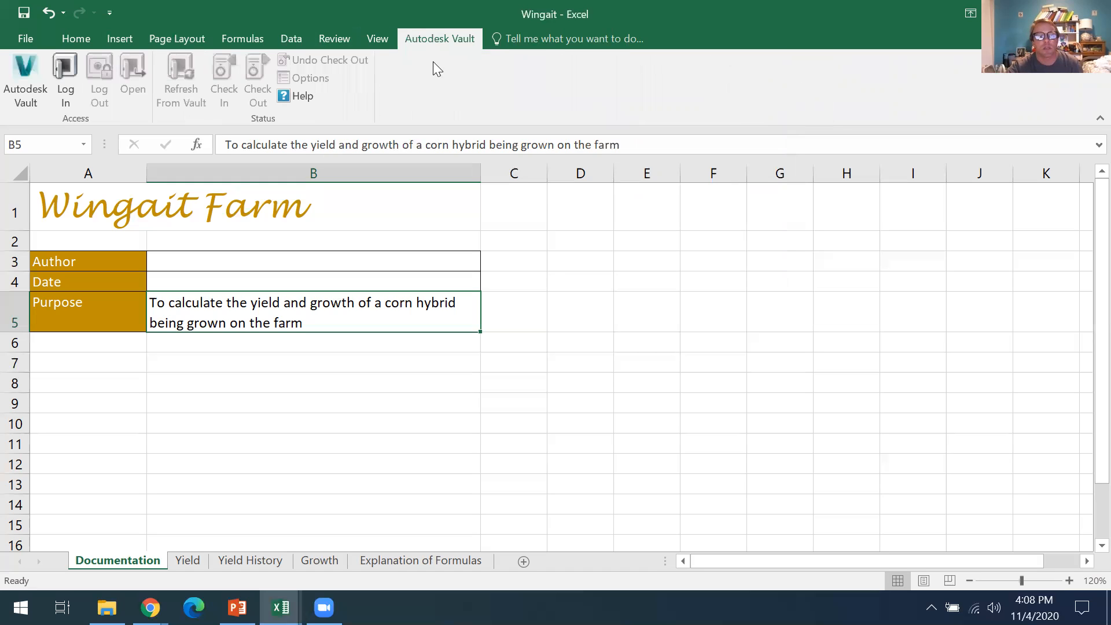
left_click(78, 103)
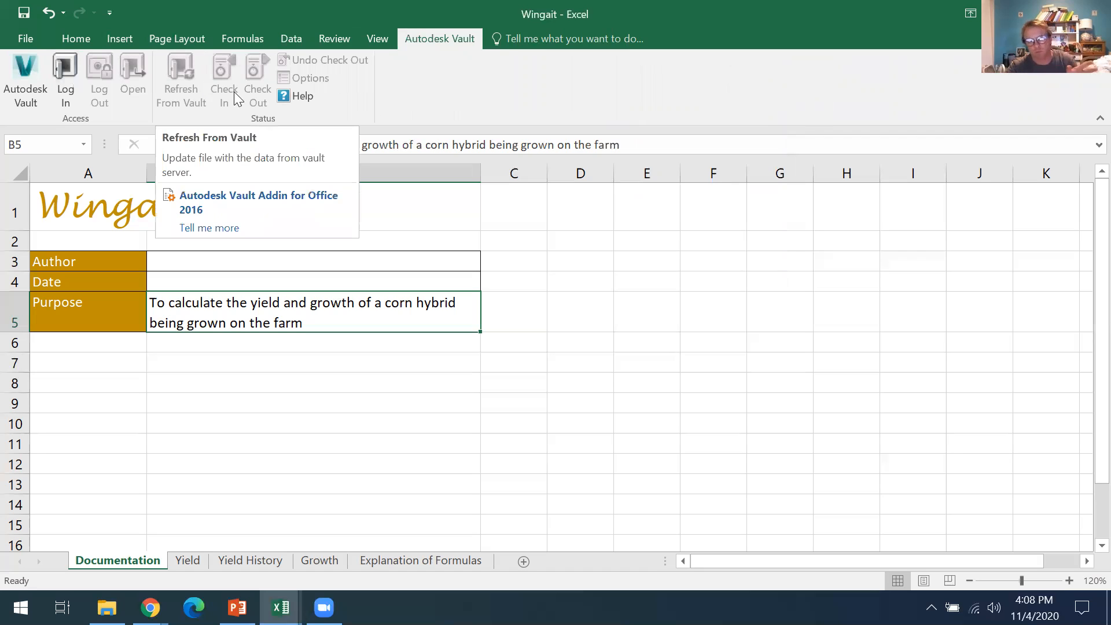
Widen column A of the Documentation sheet to 32.00 and narrow column B to about two-thirds of column A's width.
left_click(73, 36)
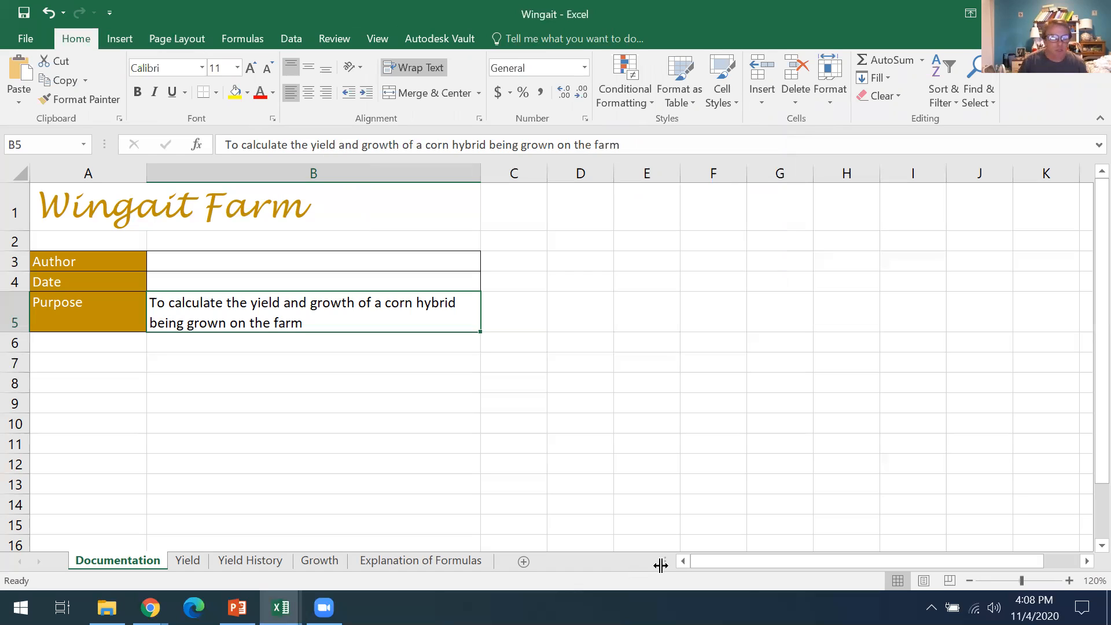
left_click(94, 360)
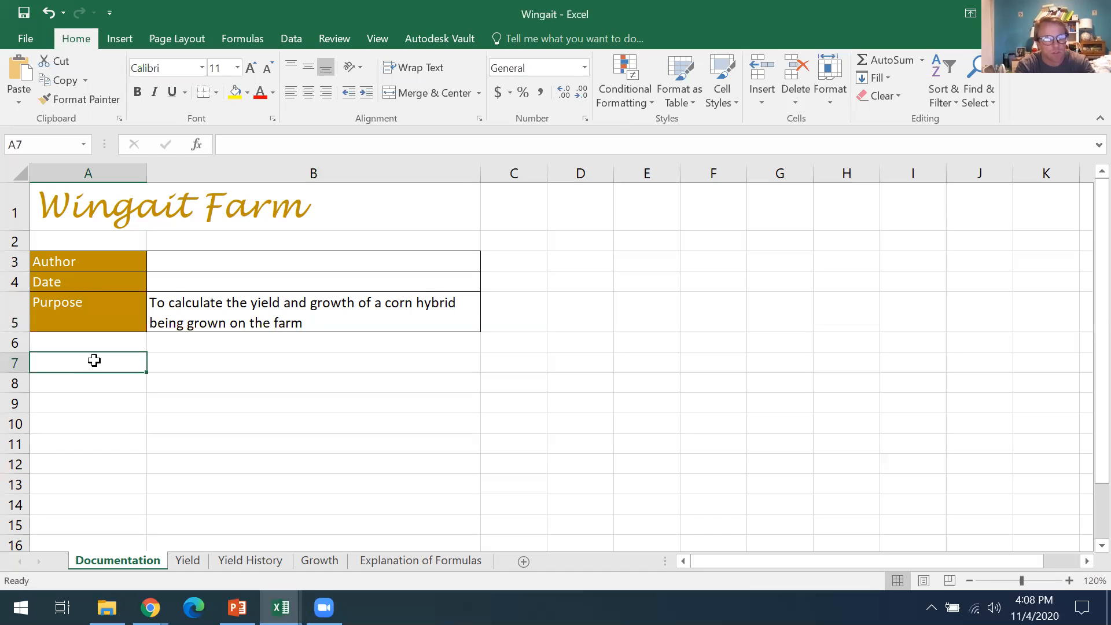
key("Tab")
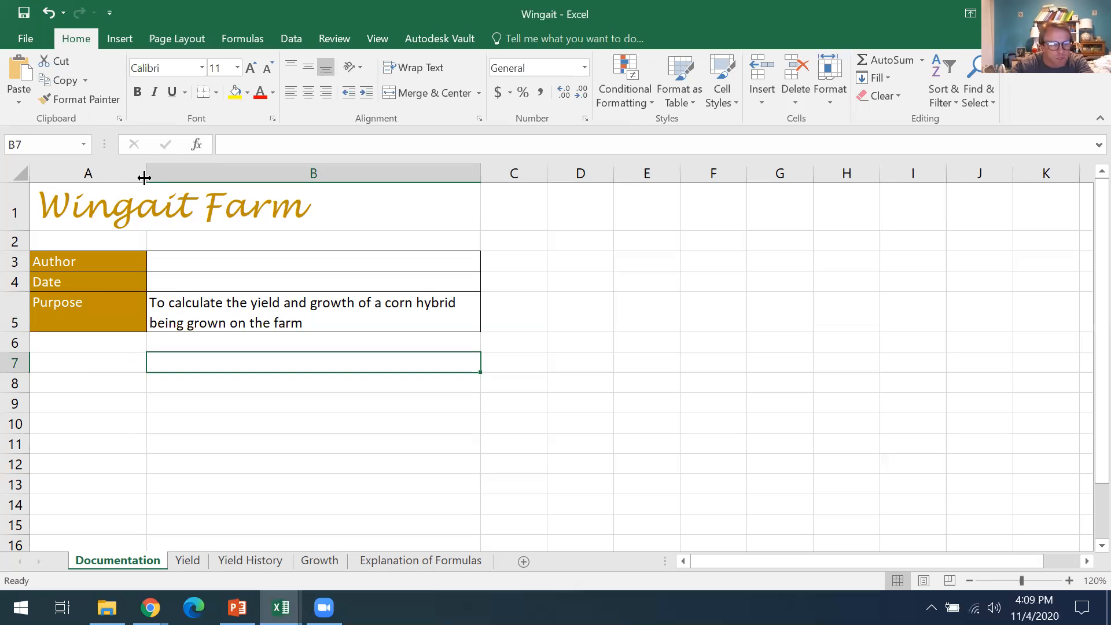
left_click_drag(145, 176, 277, 175)
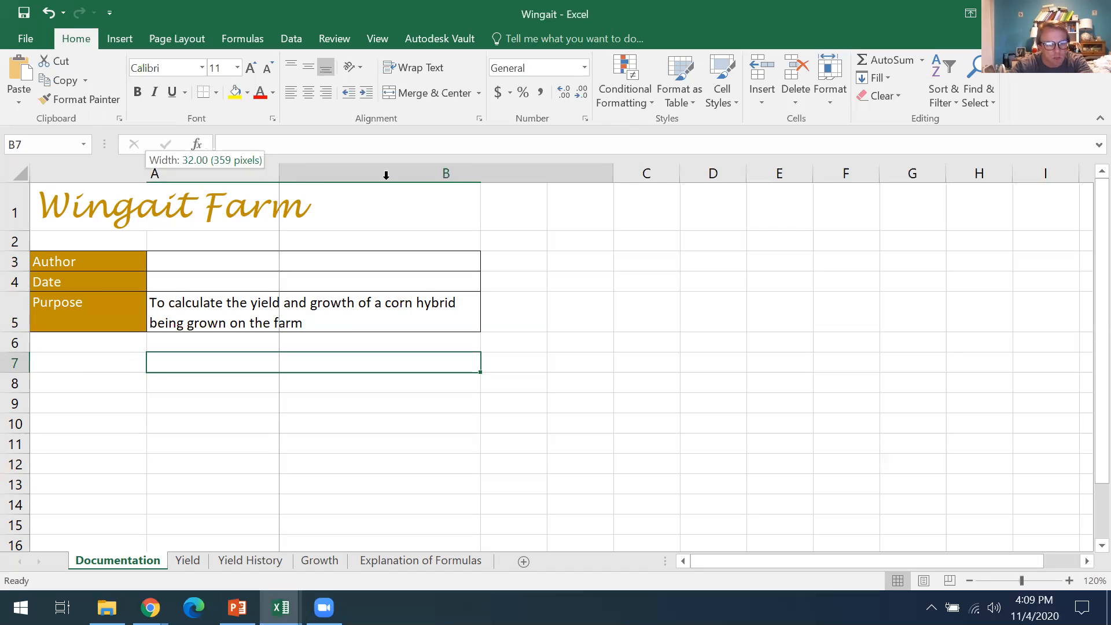
left_click_drag(612, 173, 447, 183)
Enter Your Name in cell B3 beside the Author label.
left_click(345, 263)
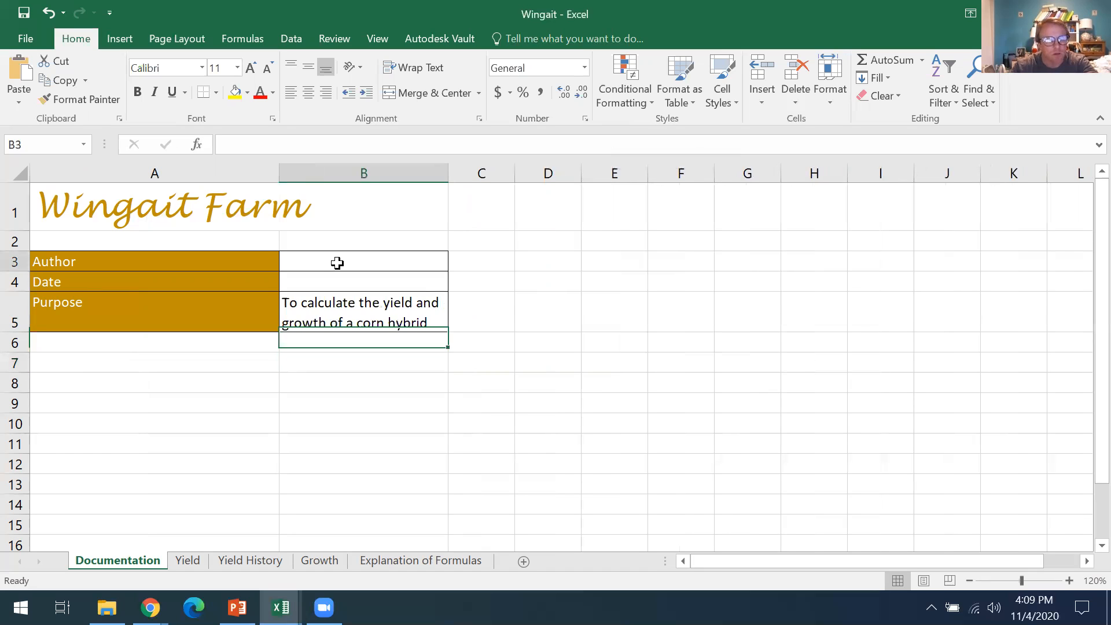
type("Your Nam")
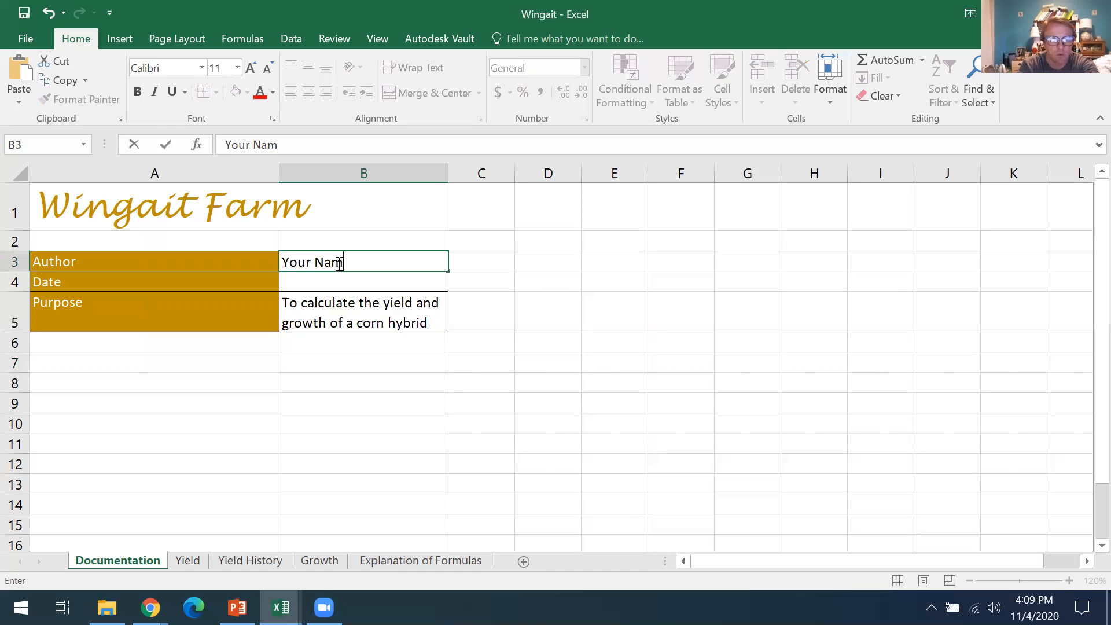
type("e")
key("Return")
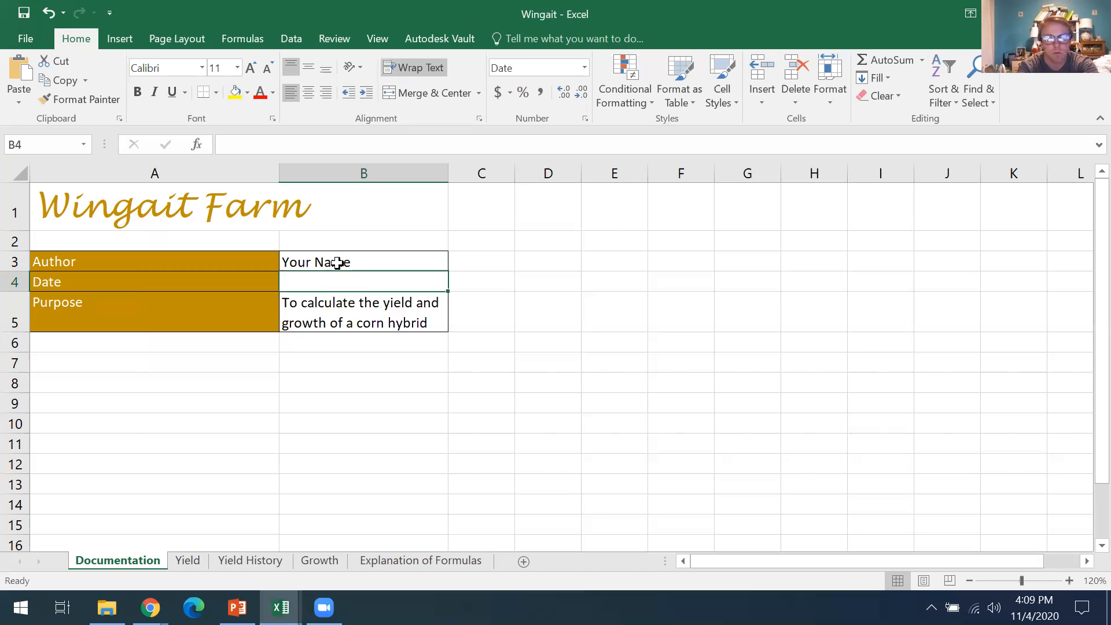
Enter the formula =TODAY() in cell B4 beside the Date label.
type("=TO")
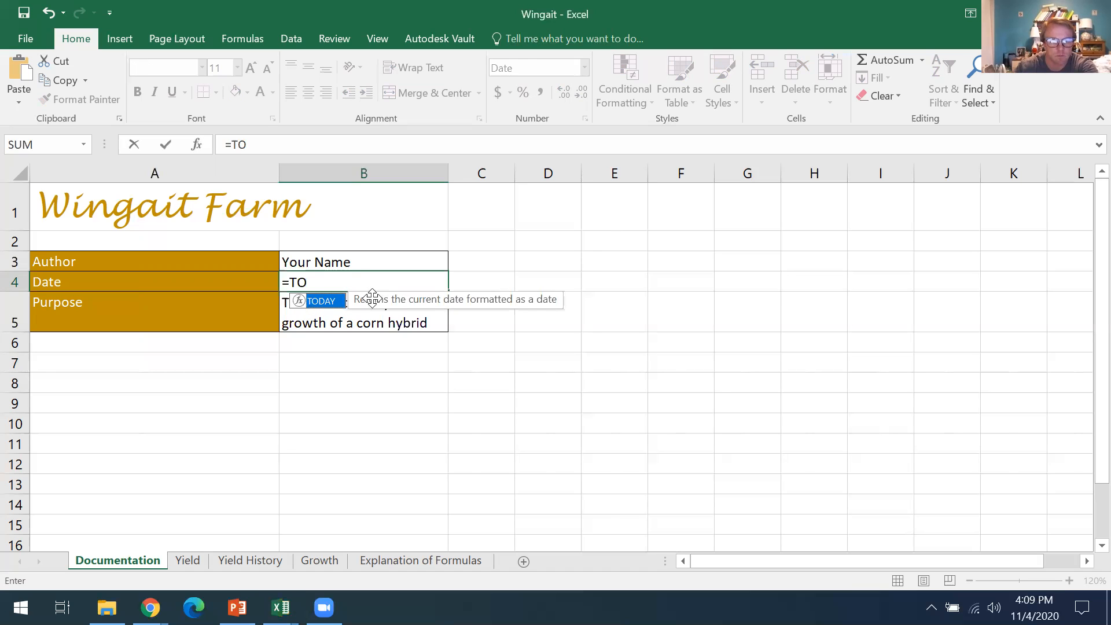
left_click(334, 282)
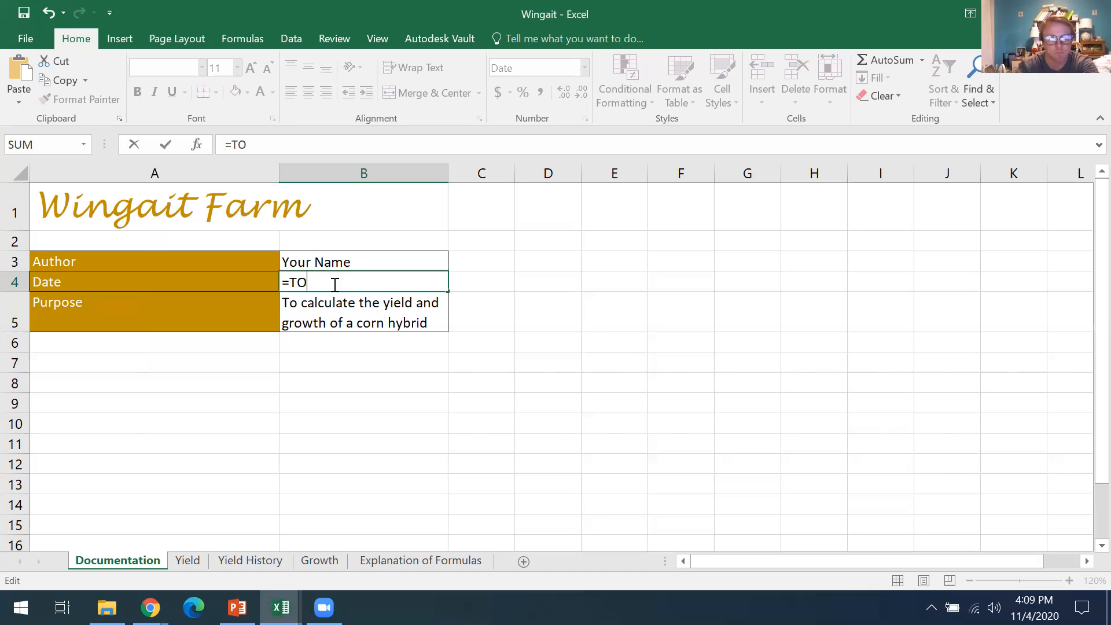
type("DAY")
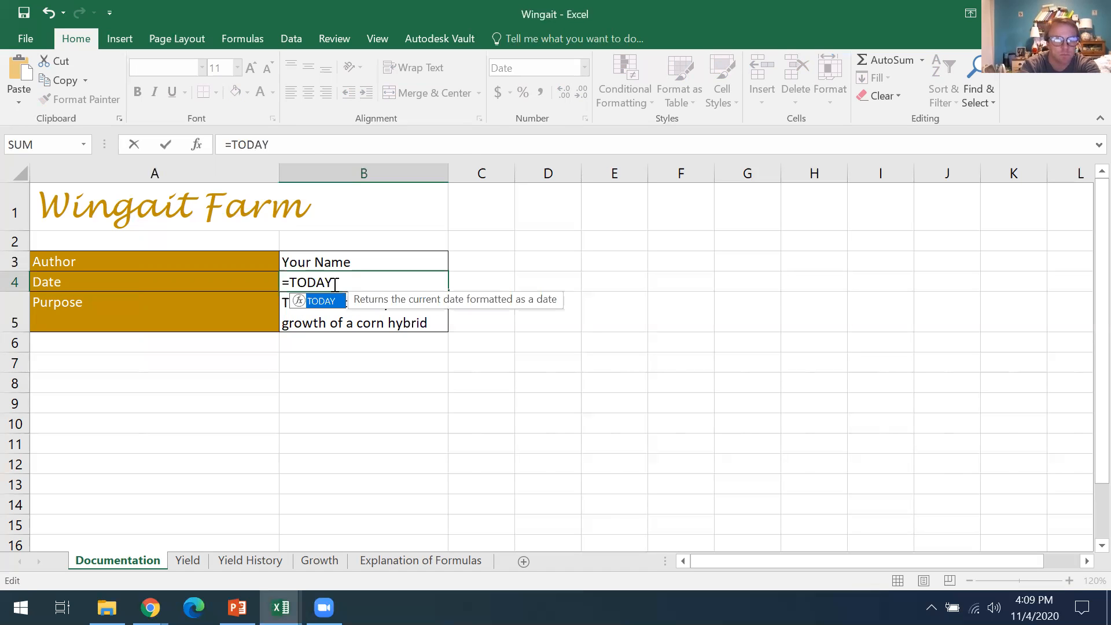
key("Return")
left_click(335, 282)
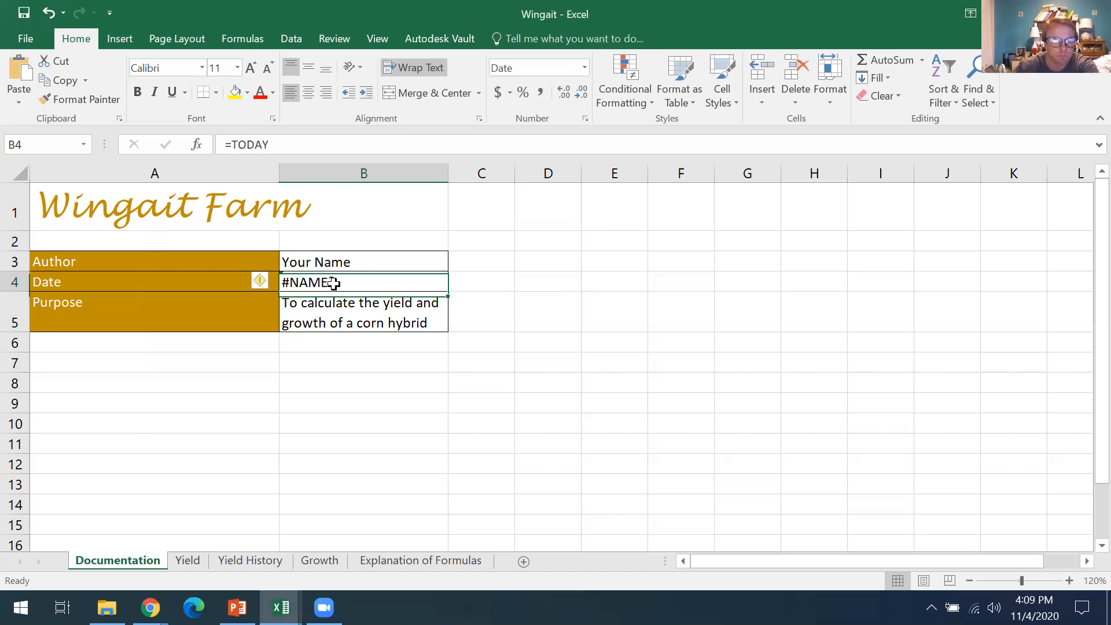
left_click(300, 144)
type("()")
key("Return")
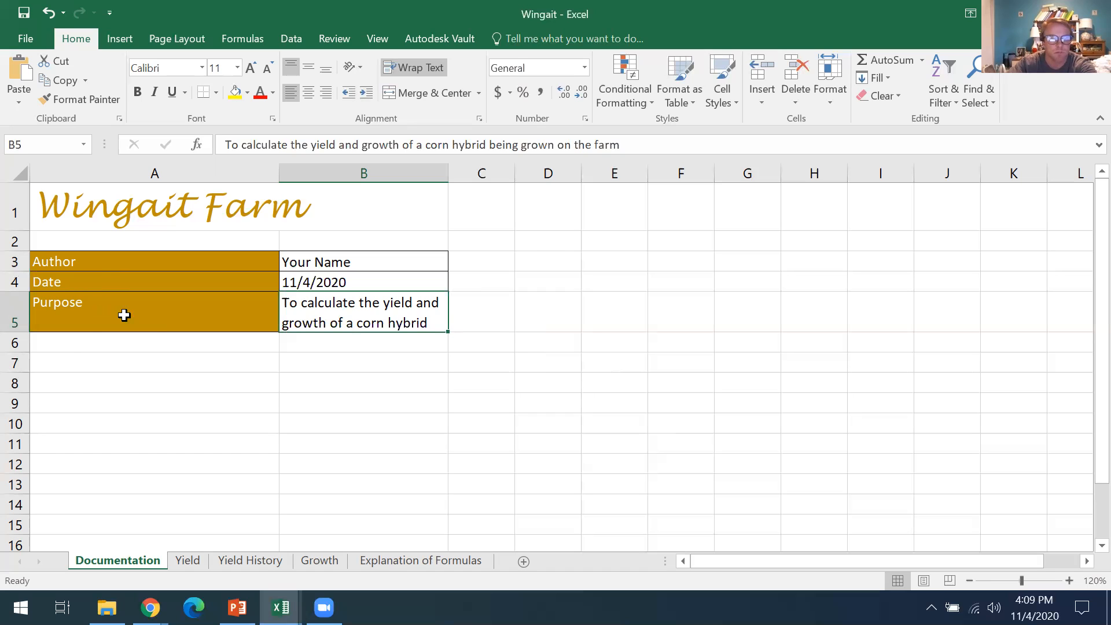
Enter the label Total Corn Crop in cell A7 and the value 137 in cell B7.
left_click(221, 370)
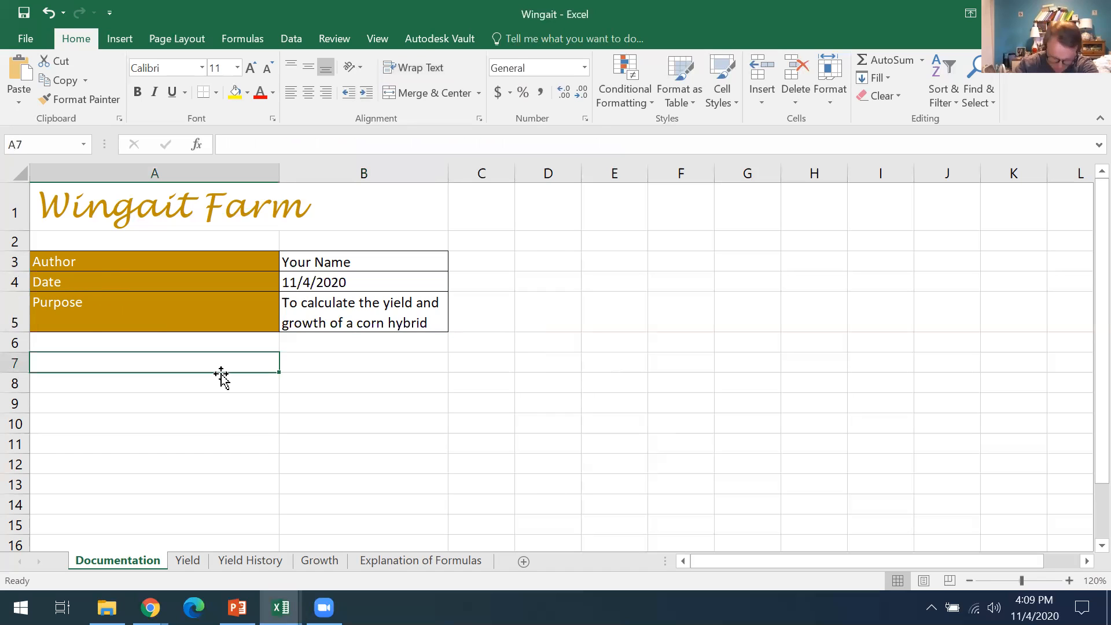
type("Totl")
key("BackSpace")
type("al")
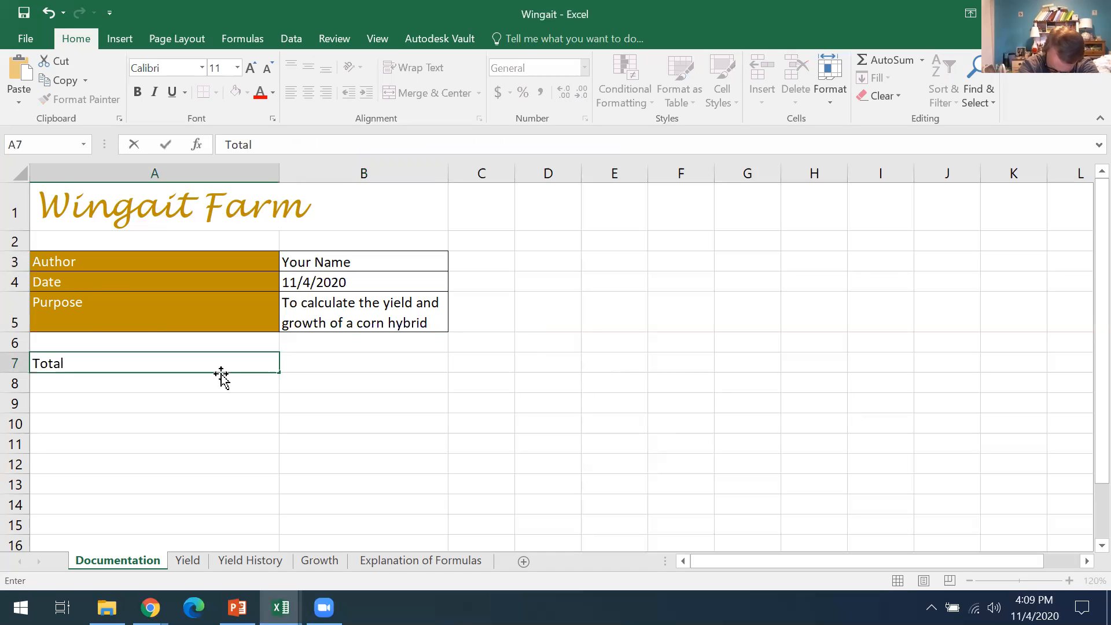
type(" Corn Crop")
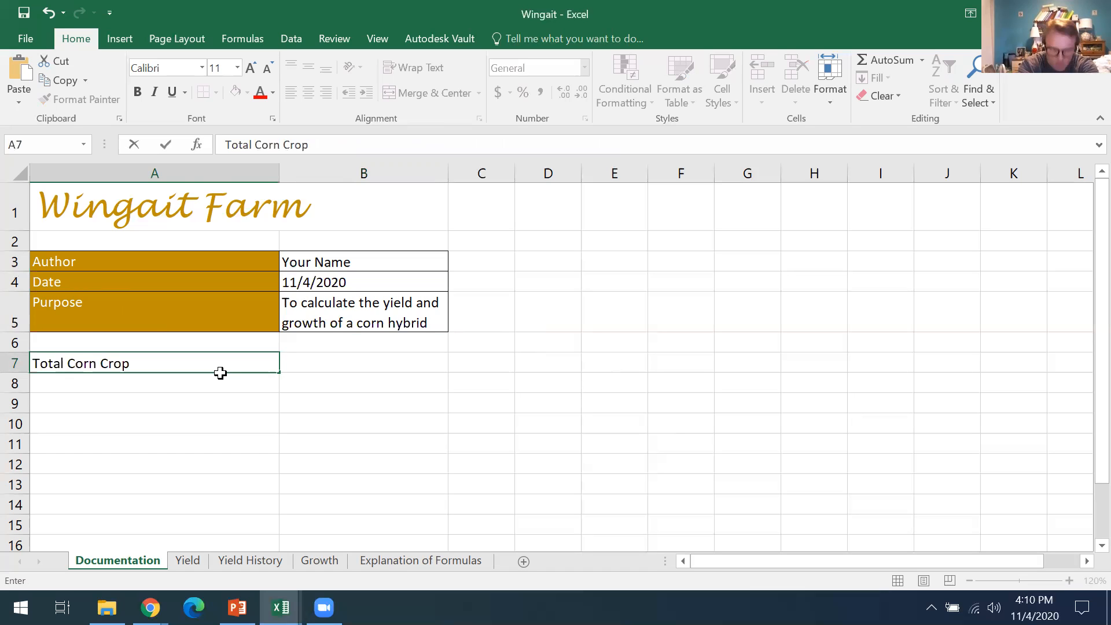
key("Tab")
type("137")
key("Return")
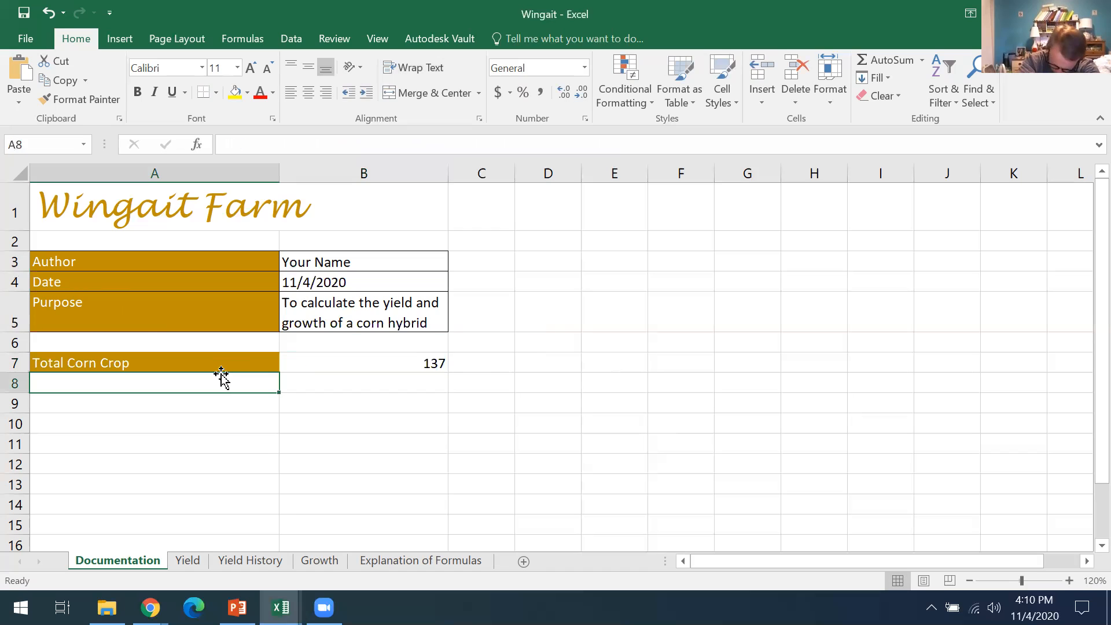
Enter the label Sample in cell A9, staying on the Documentation sheet.
key("Return")
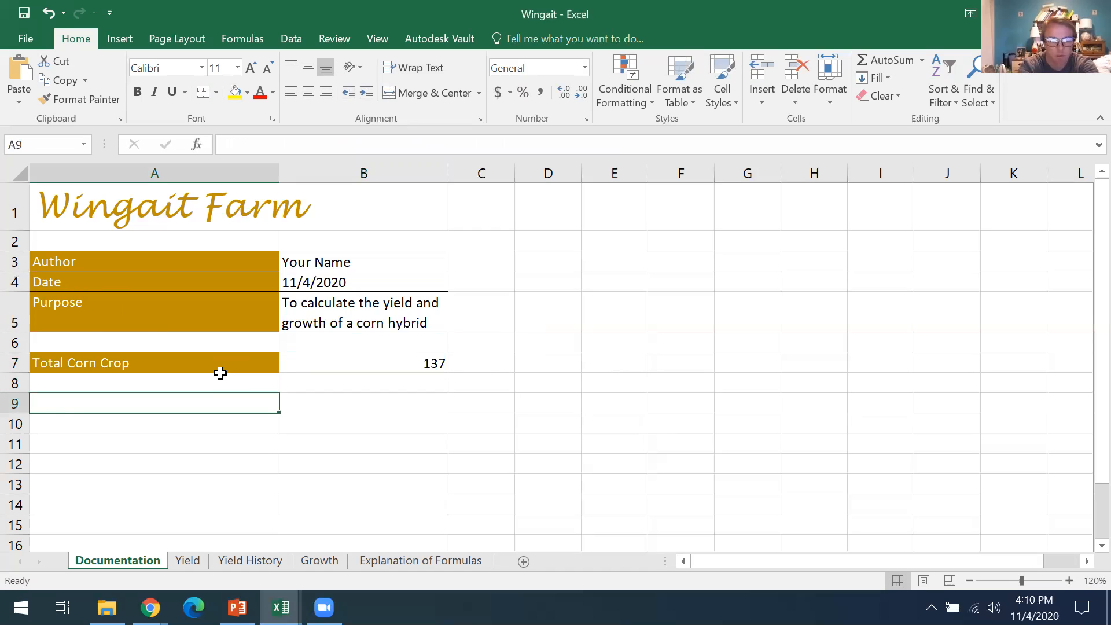
type("Sample")
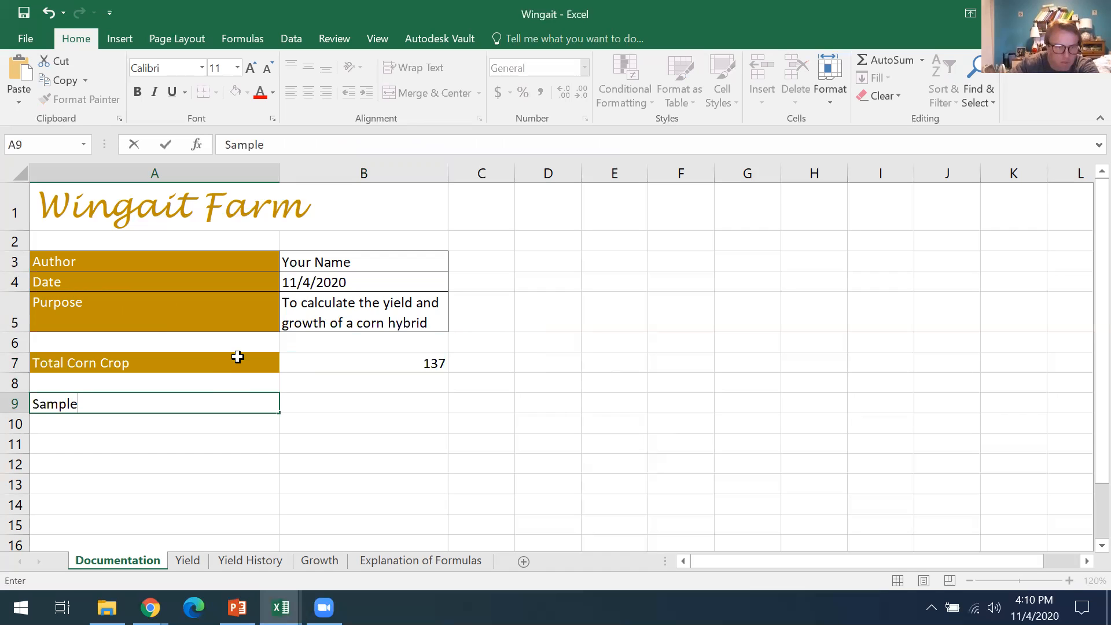
left_click(187, 561)
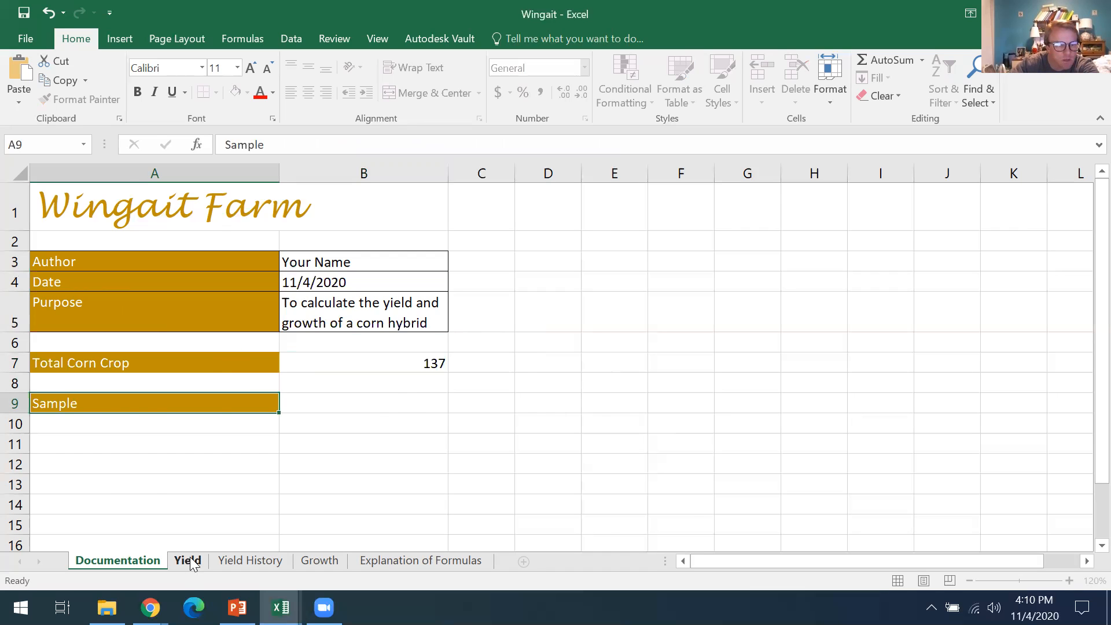
left_click(154, 561)
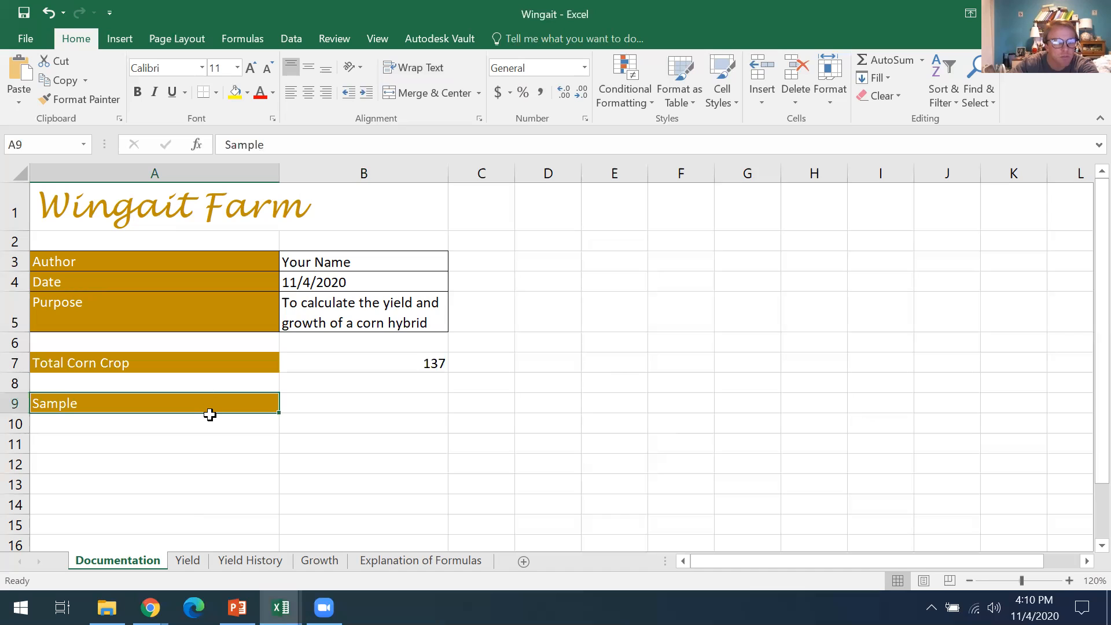
Clear the contents of the range A7:B9.
left_click(190, 362)
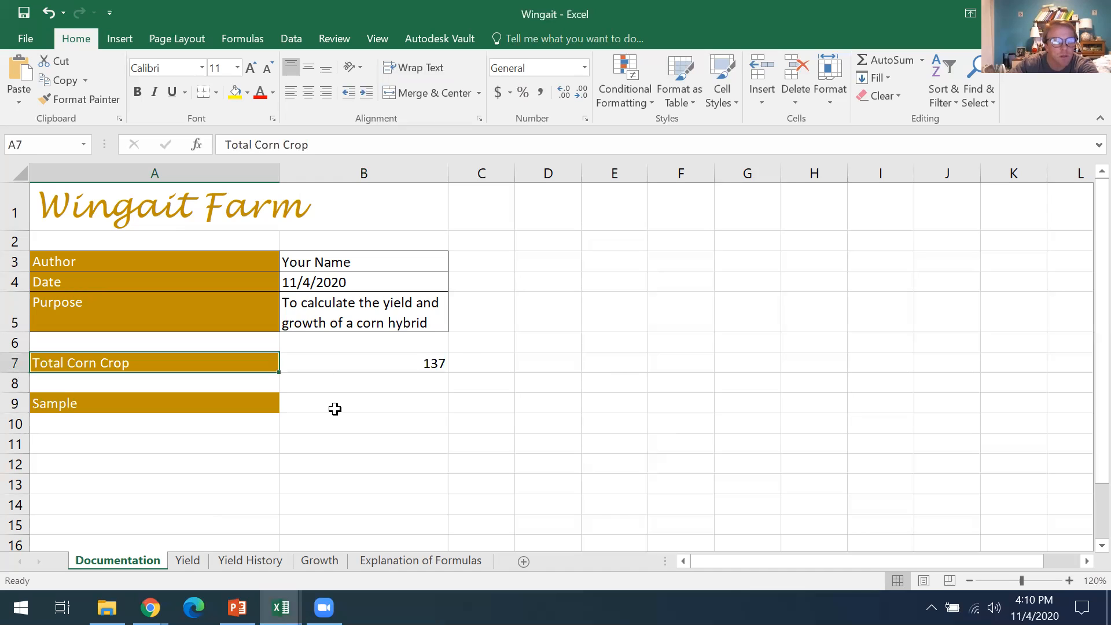
left_click(329, 407, "shift")
key("Delete")
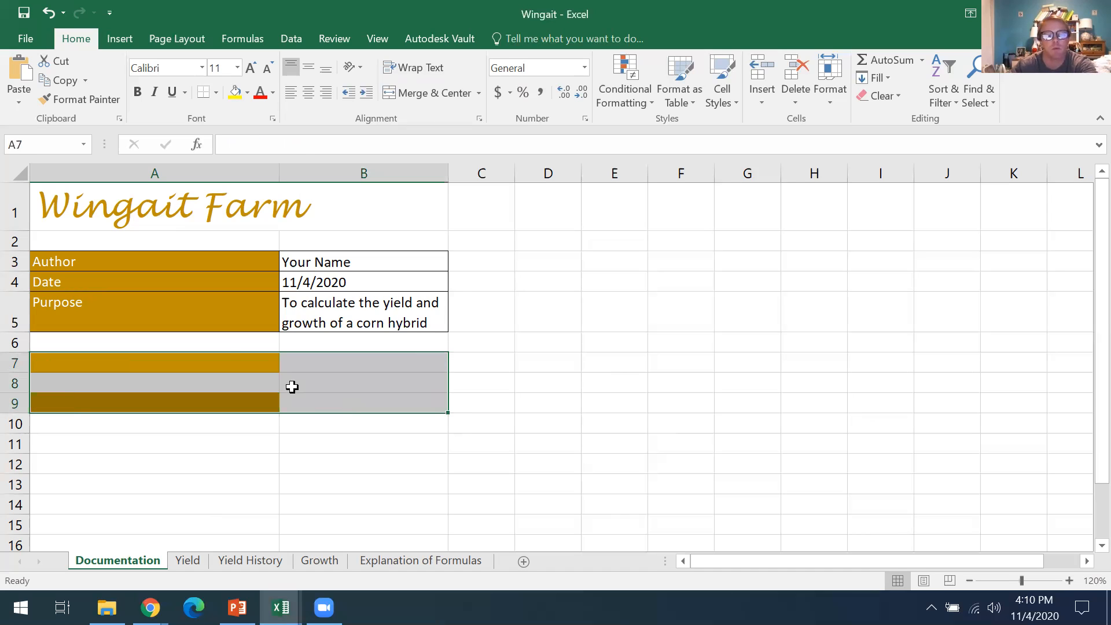
On the Yield sheet, enter 137 in cell B4 as the Total Corn Crop in acres.
left_click(216, 362)
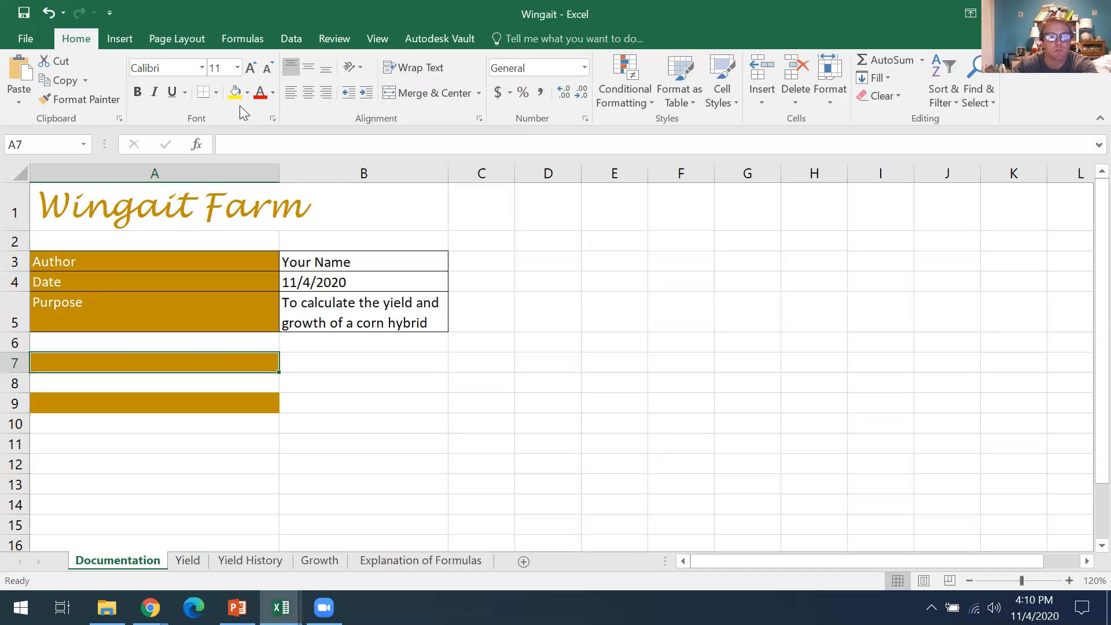
left_click(196, 562)
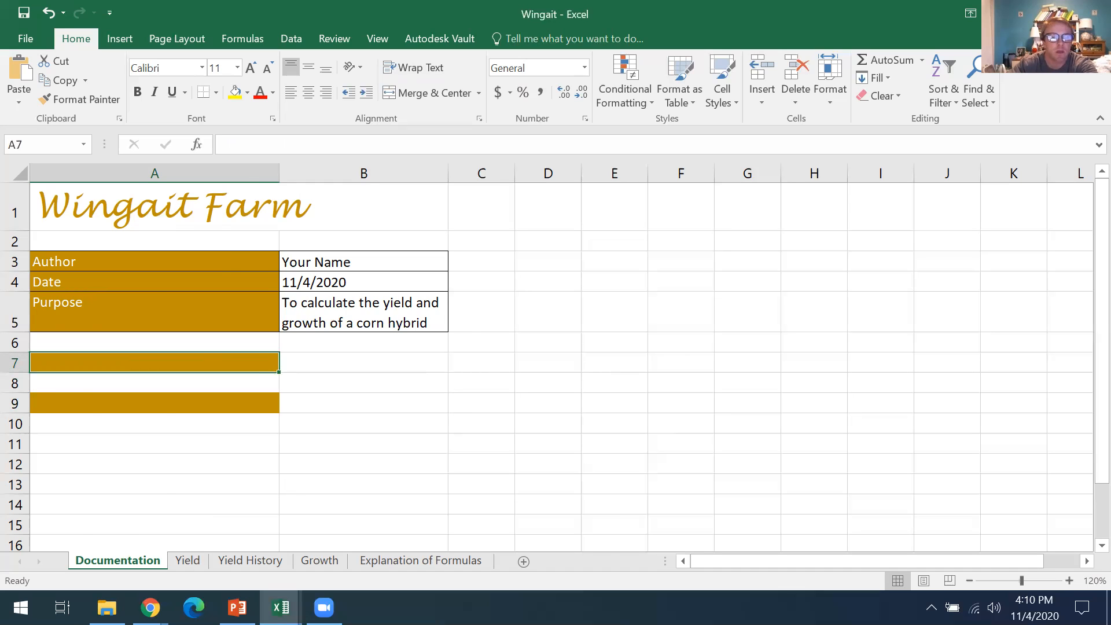
left_click(264, 293)
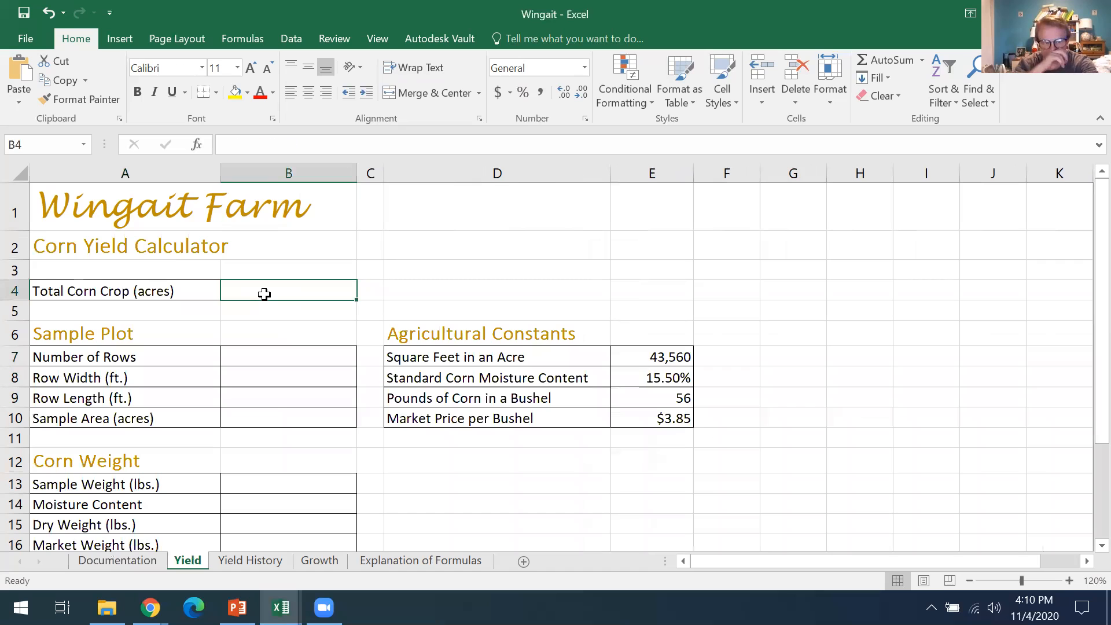
type("137")
key("Return")
Fill in the Sample Plot values: 6 for Number of Rows, 2.5 for Row Width and 294 for Row Length.
key("Return")
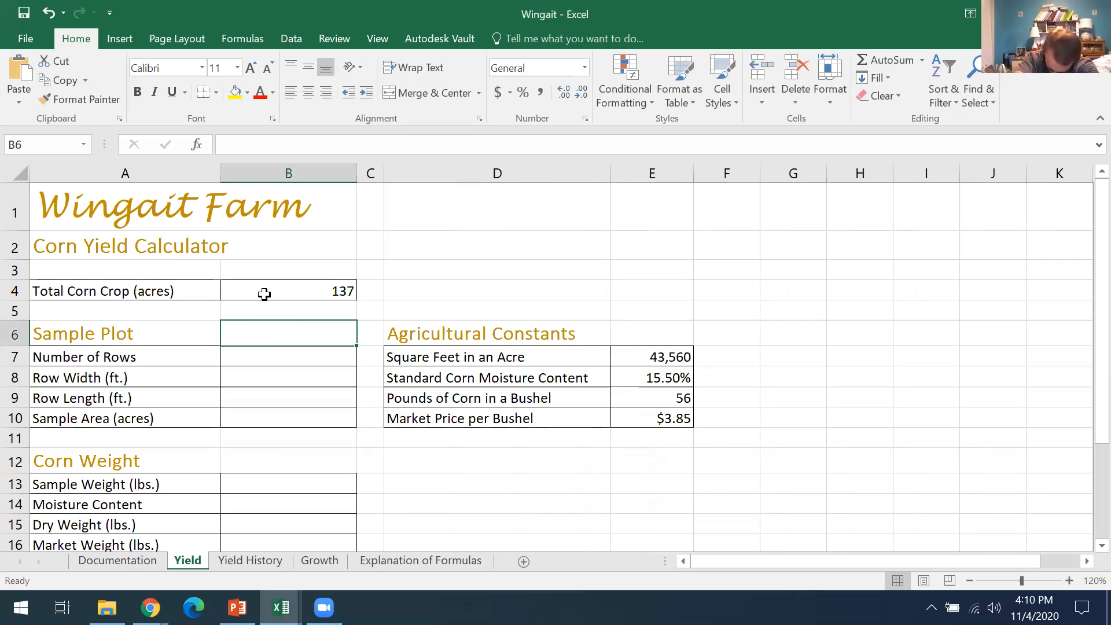
key("Return")
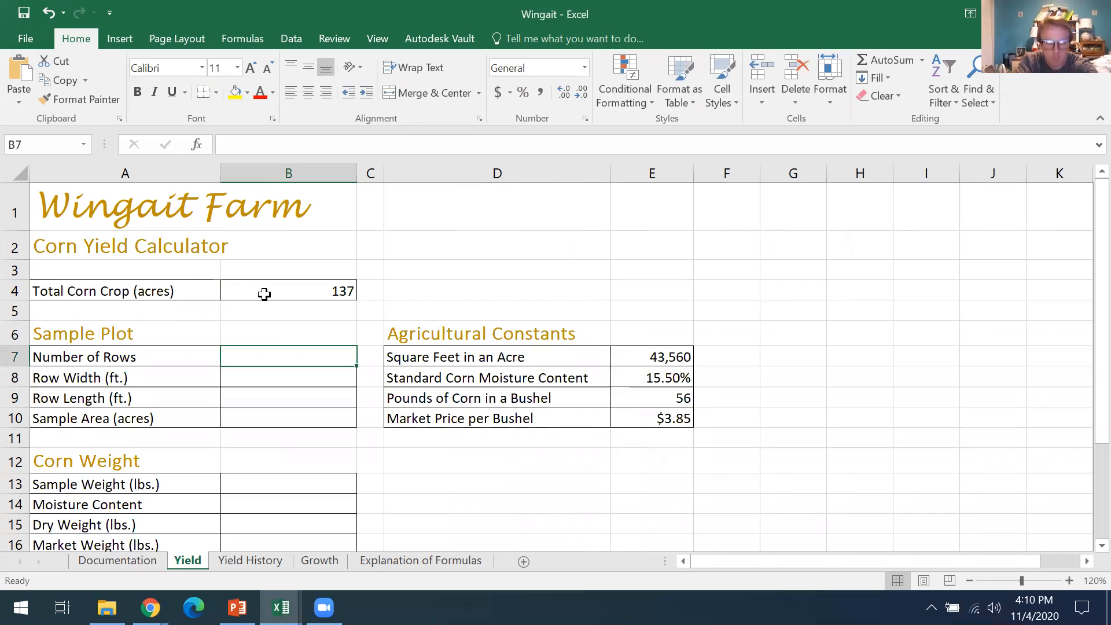
type("6")
key("Return")
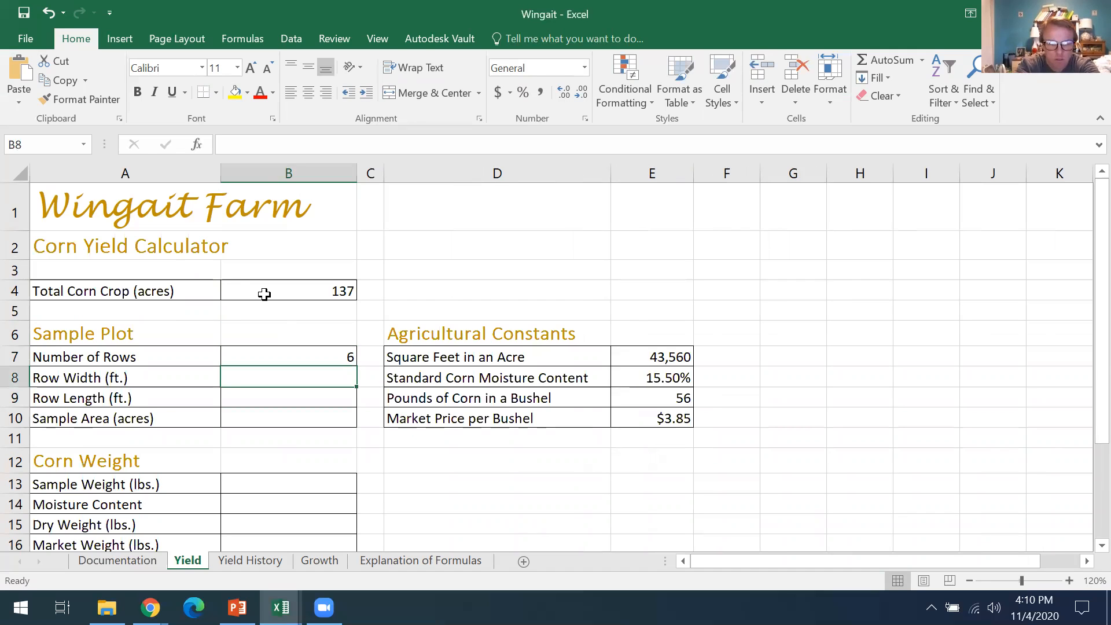
type("2.5")
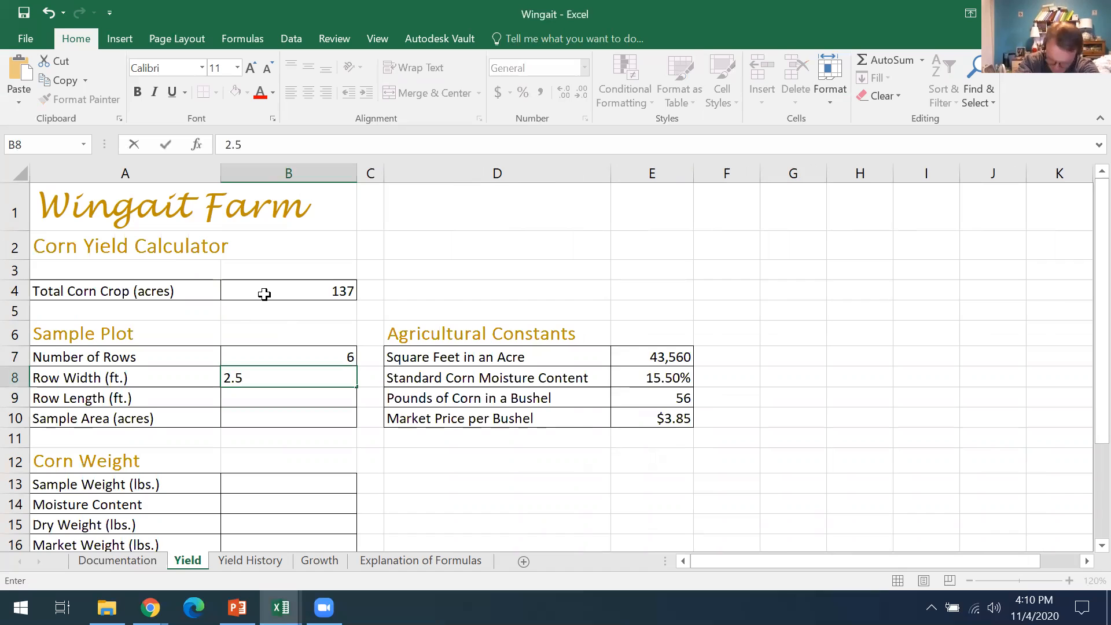
key("Return")
type("294")
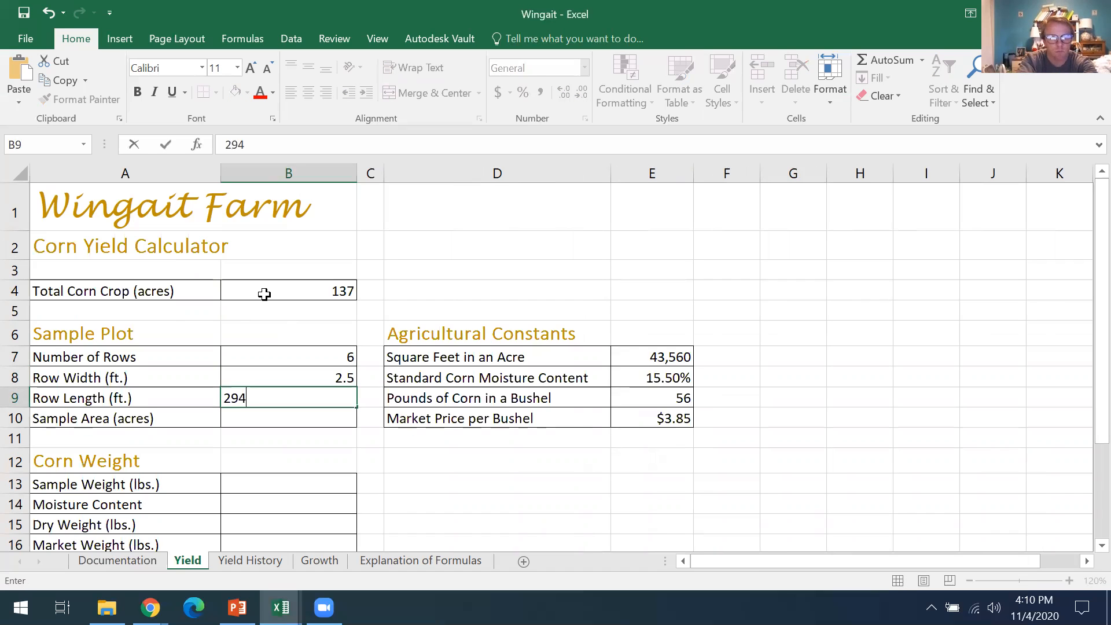
key("Return")
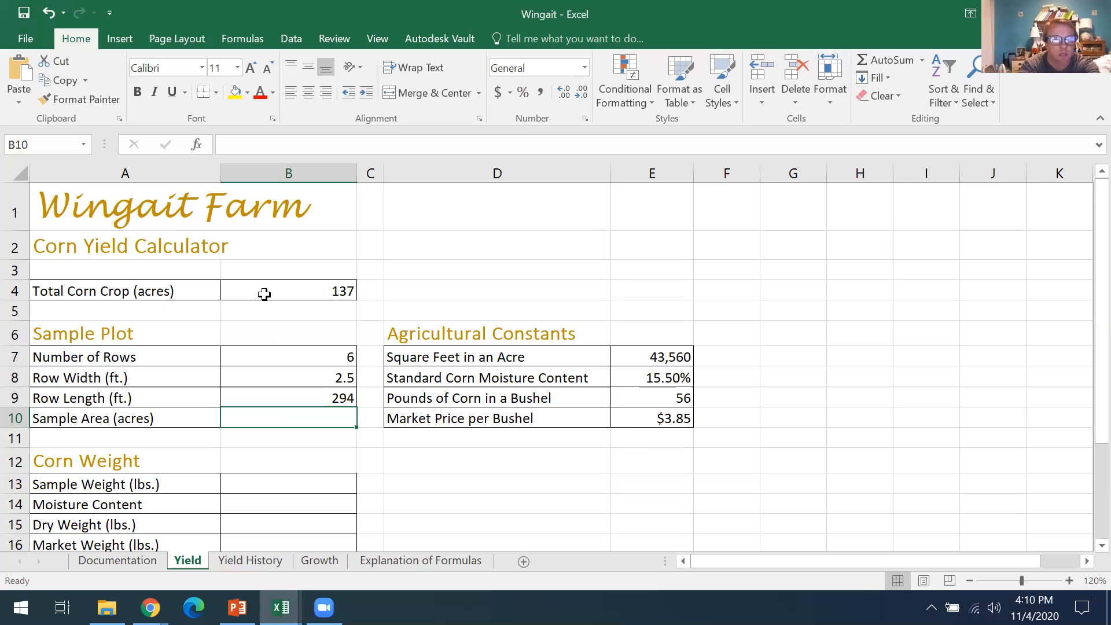
type("=")
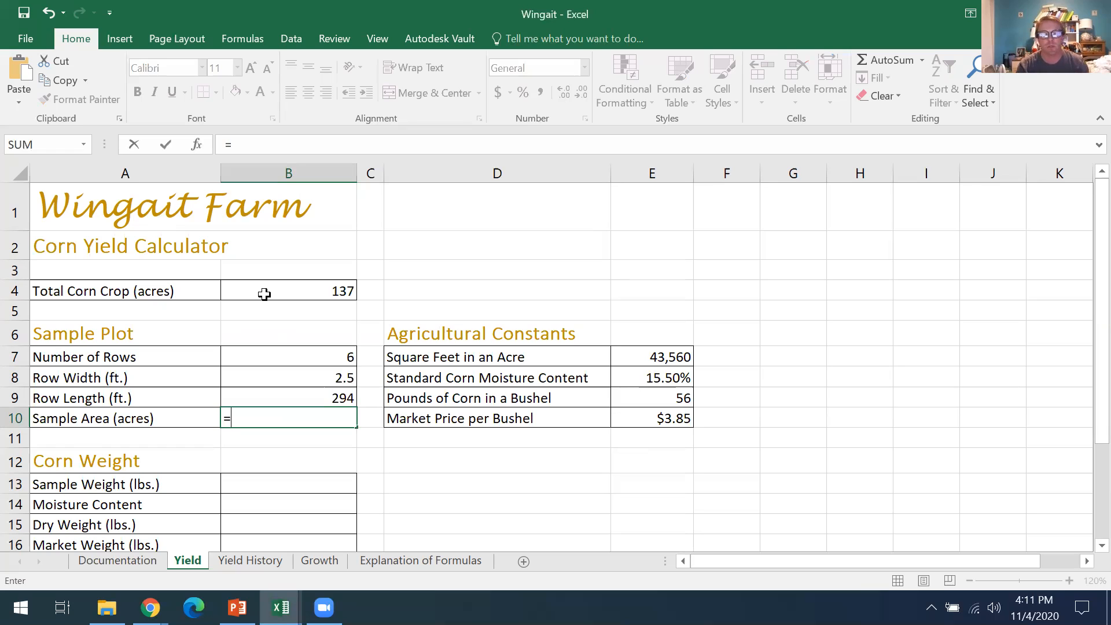
key("Escape")
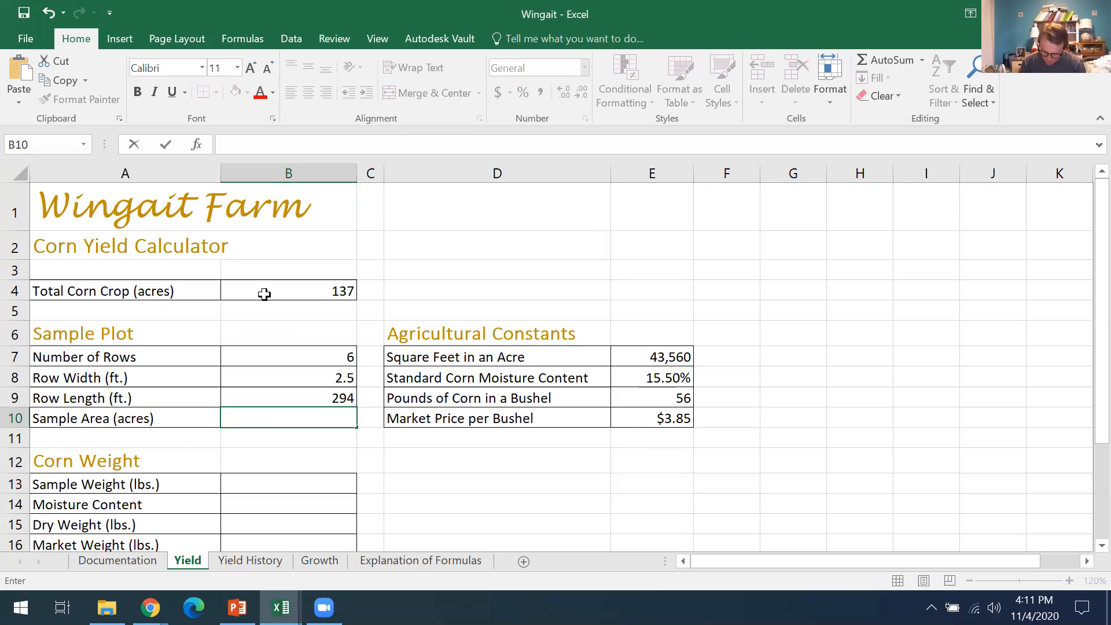
type("2*")
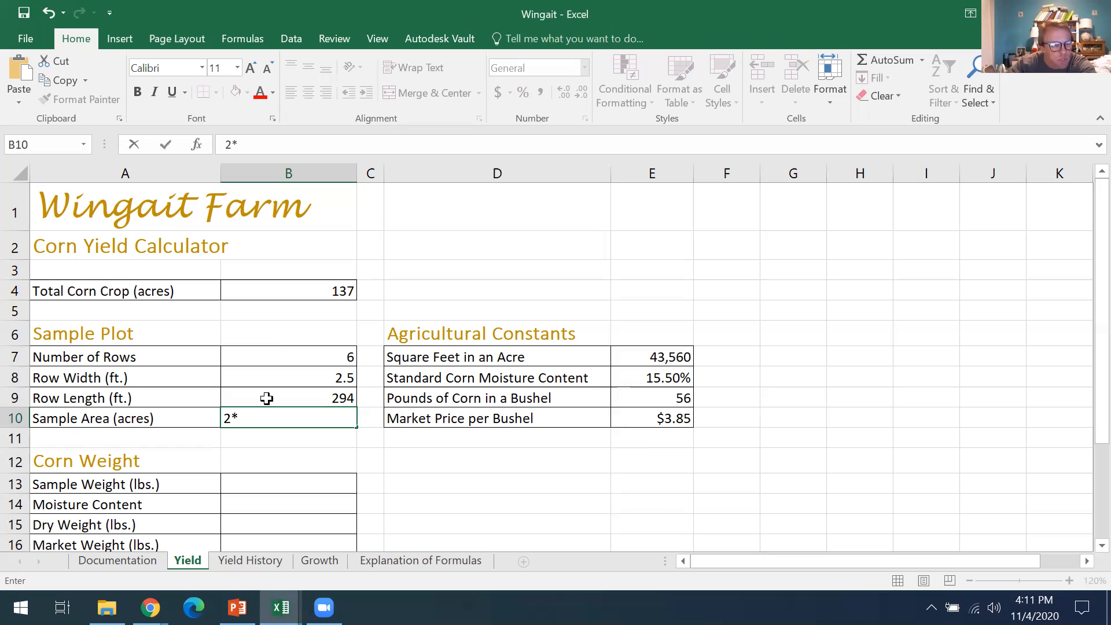
left_click(284, 358)
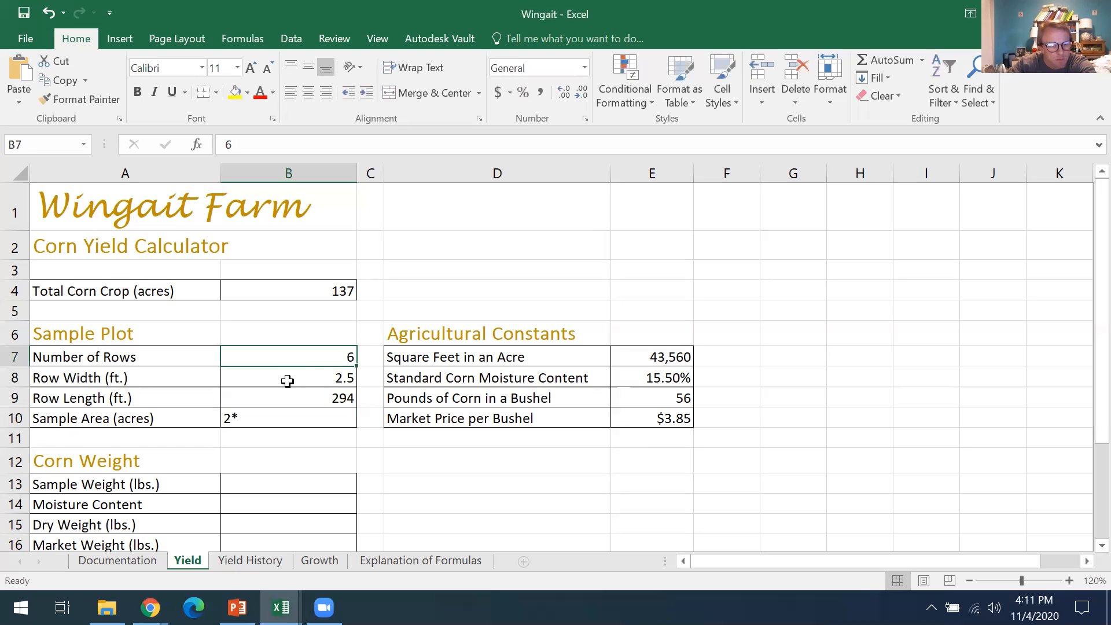
left_click(291, 416)
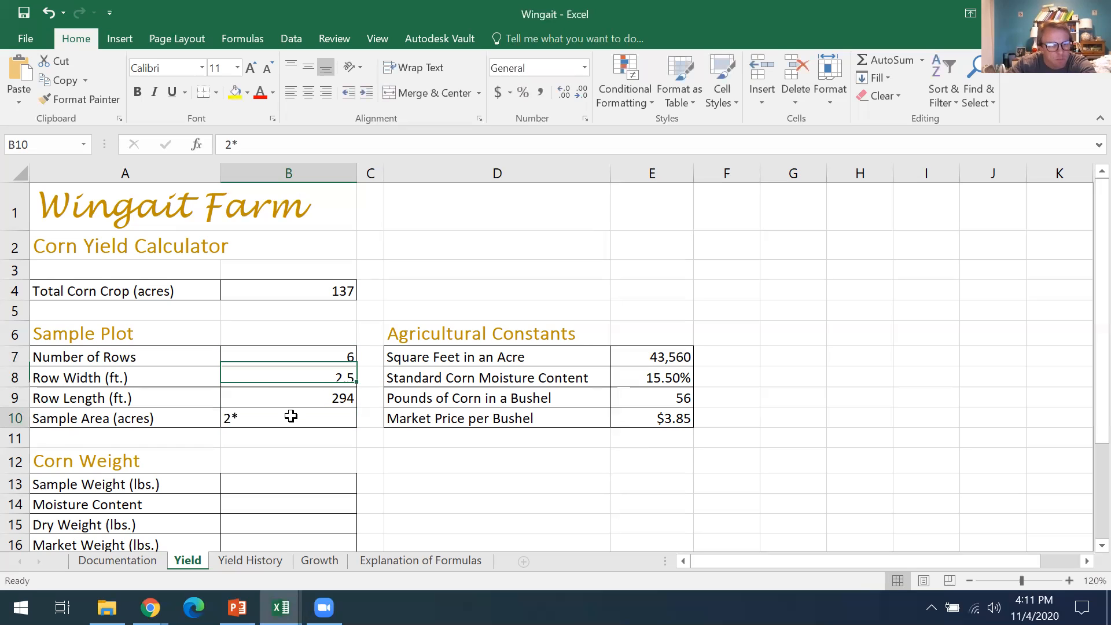
left_click(295, 355)
left_click(295, 415)
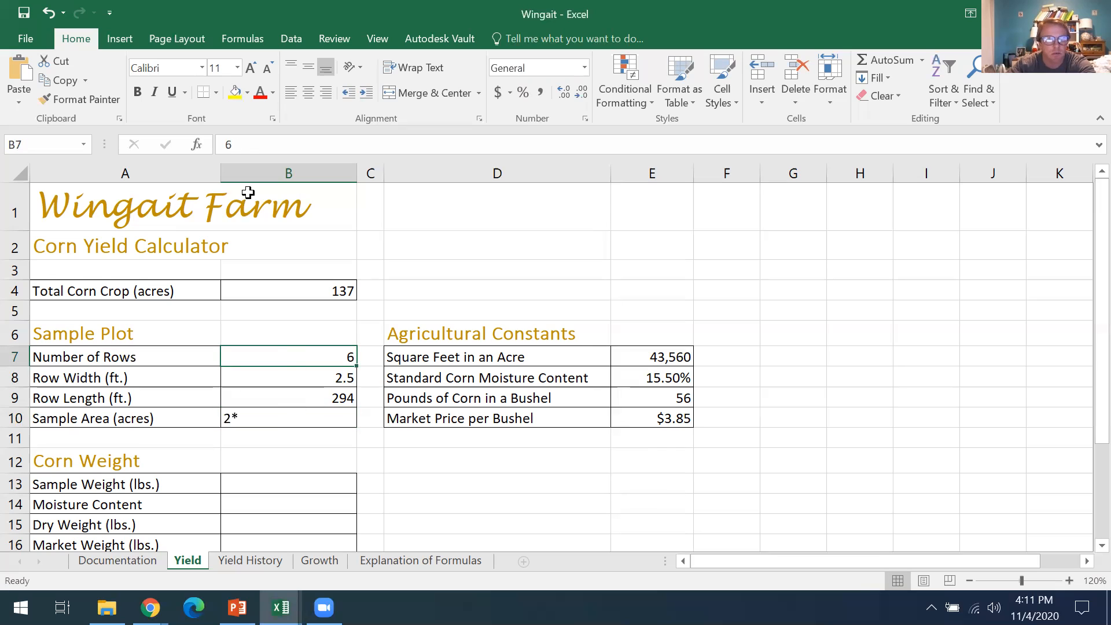
double_click(211, 147)
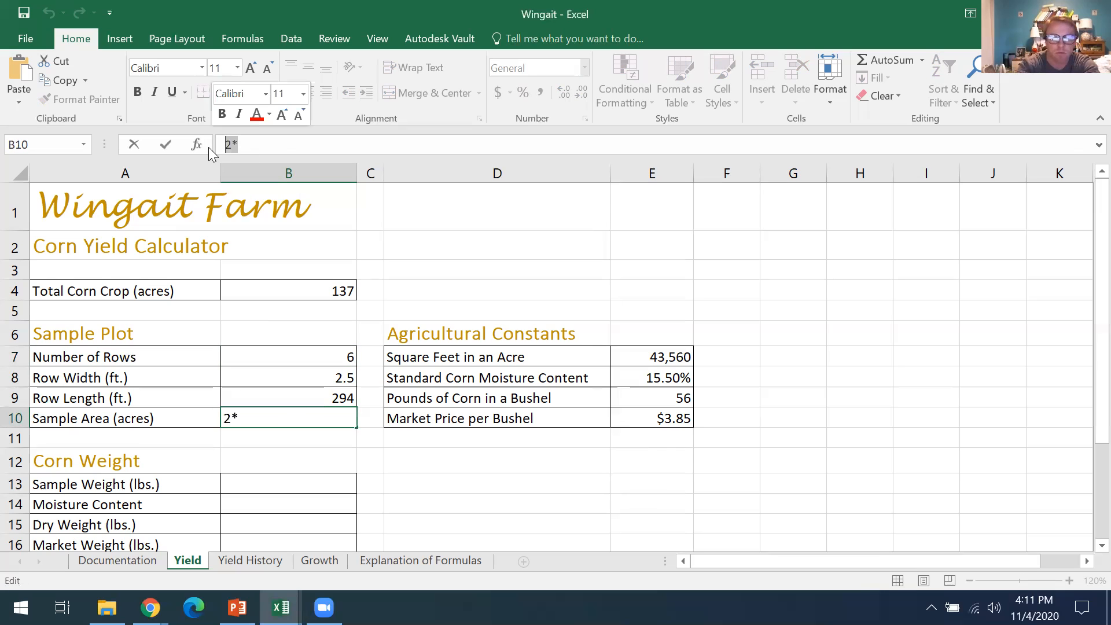
key("BackSpace")
Enter the formula =2*B7*B8*B9/E7 in cell B10 to calculate the Sample Area in acres.
type("=")
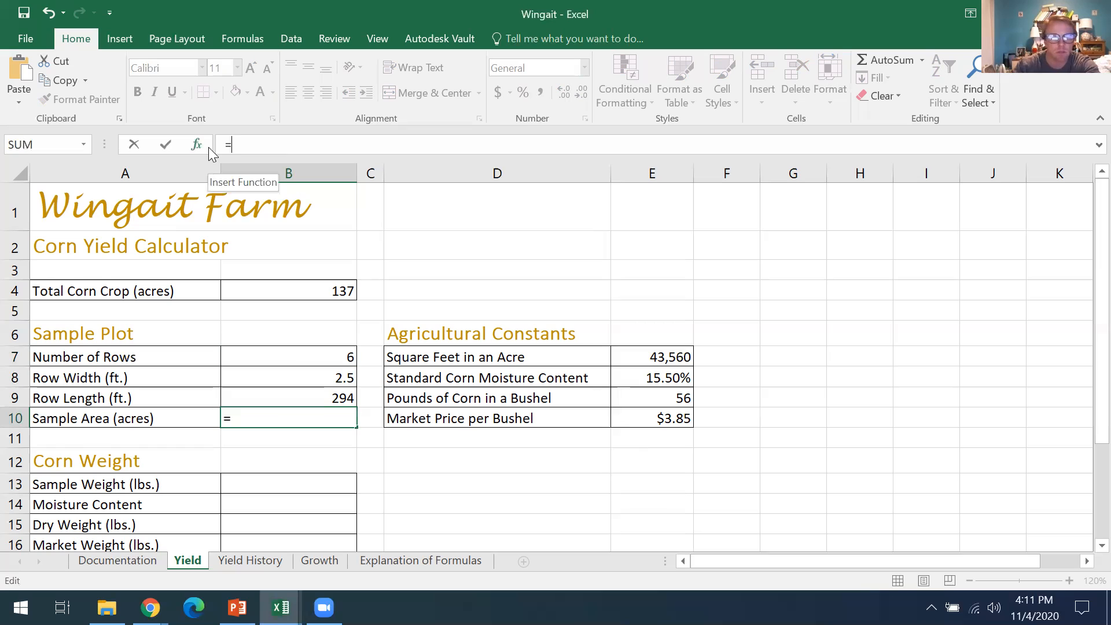
type("2*")
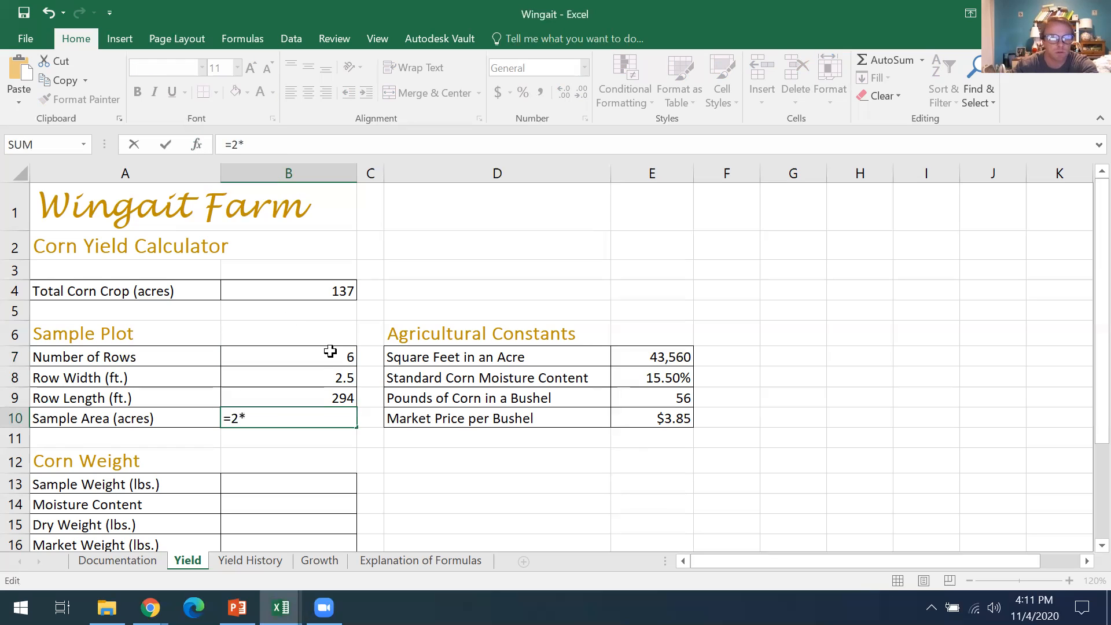
left_click(318, 357)
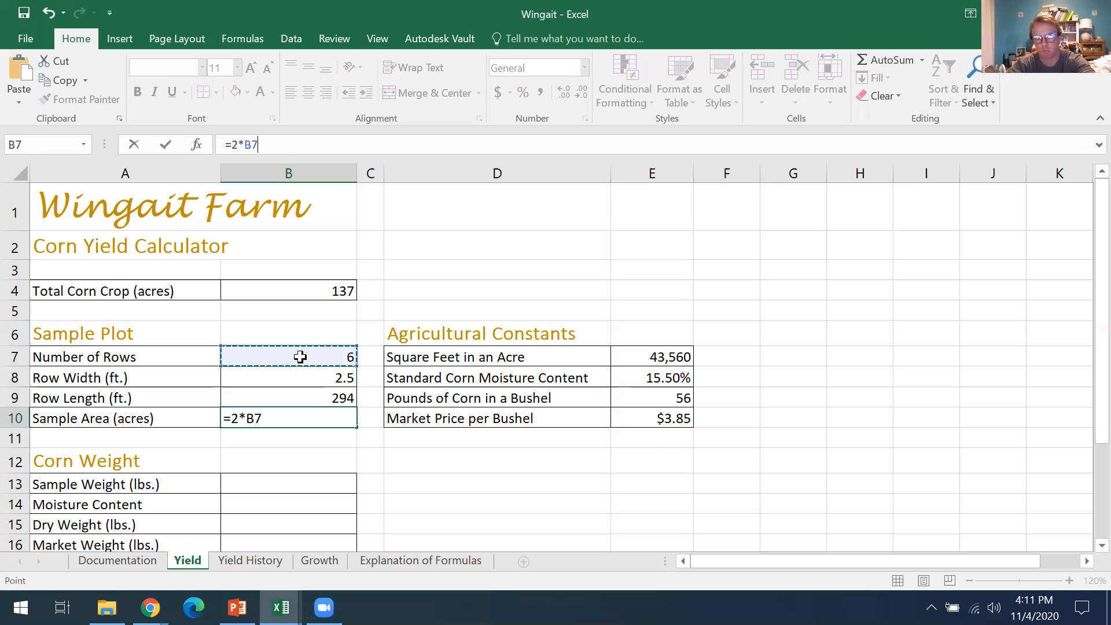
type("*")
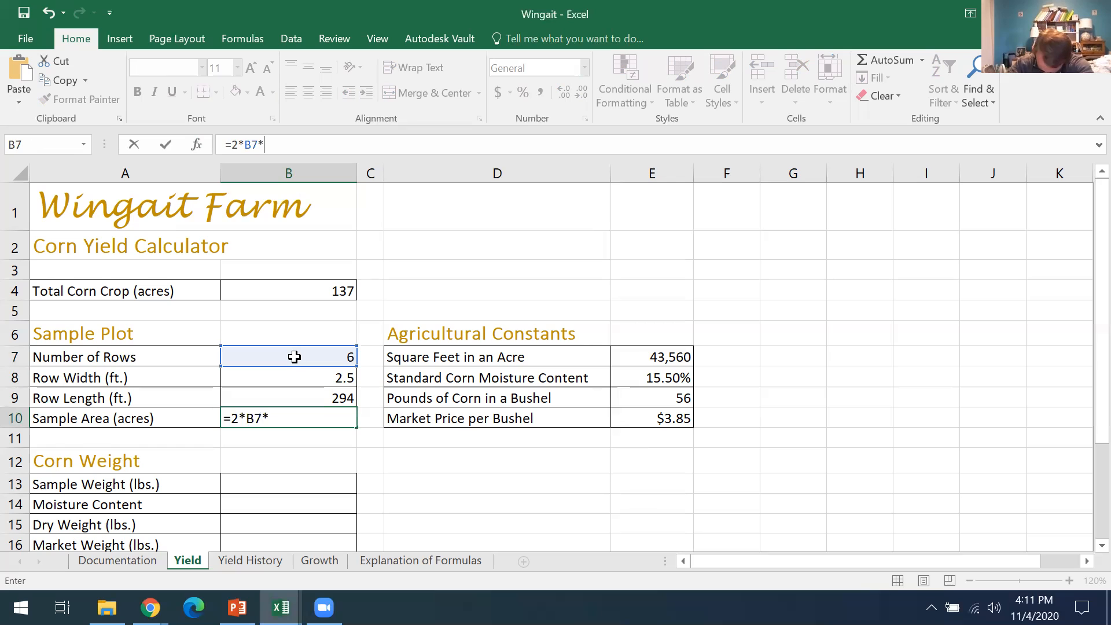
left_click(311, 383)
type("*")
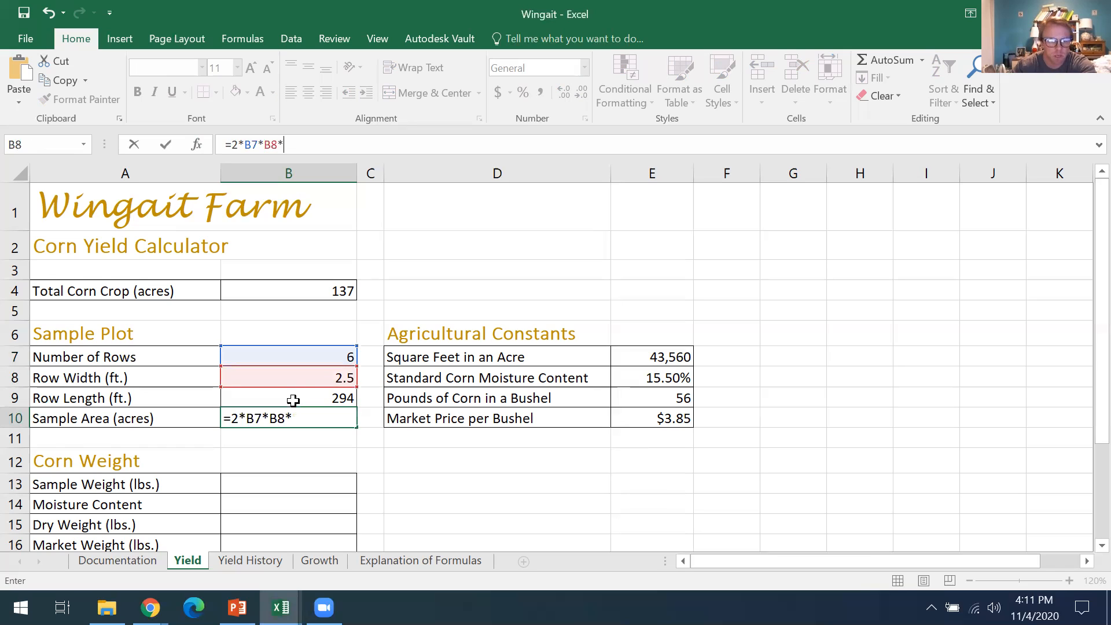
left_click(294, 399)
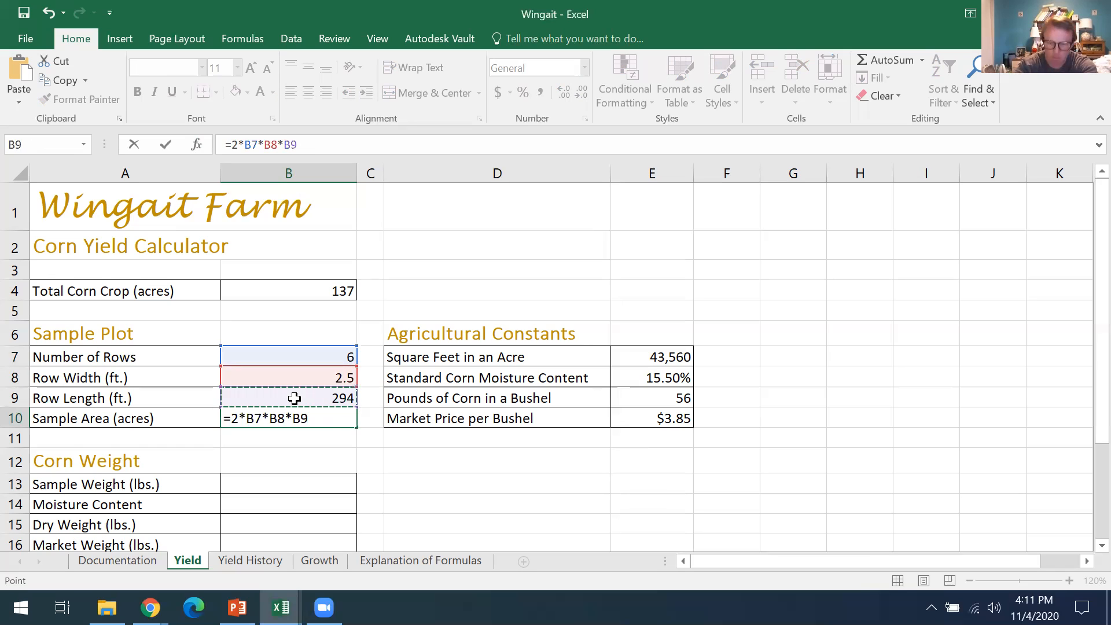
type("/")
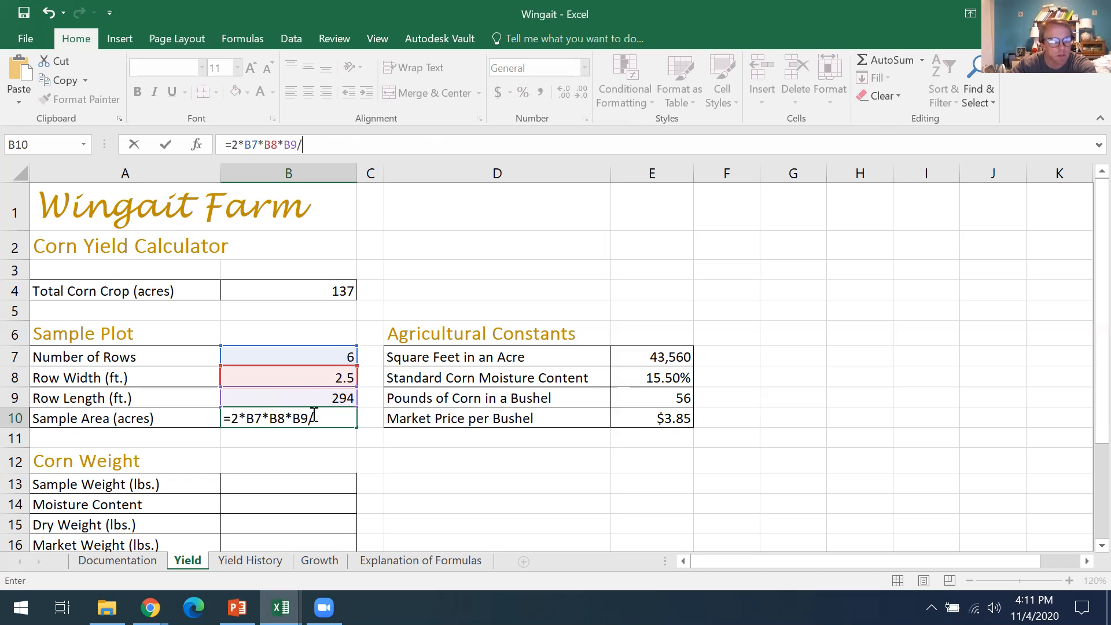
left_click(649, 357)
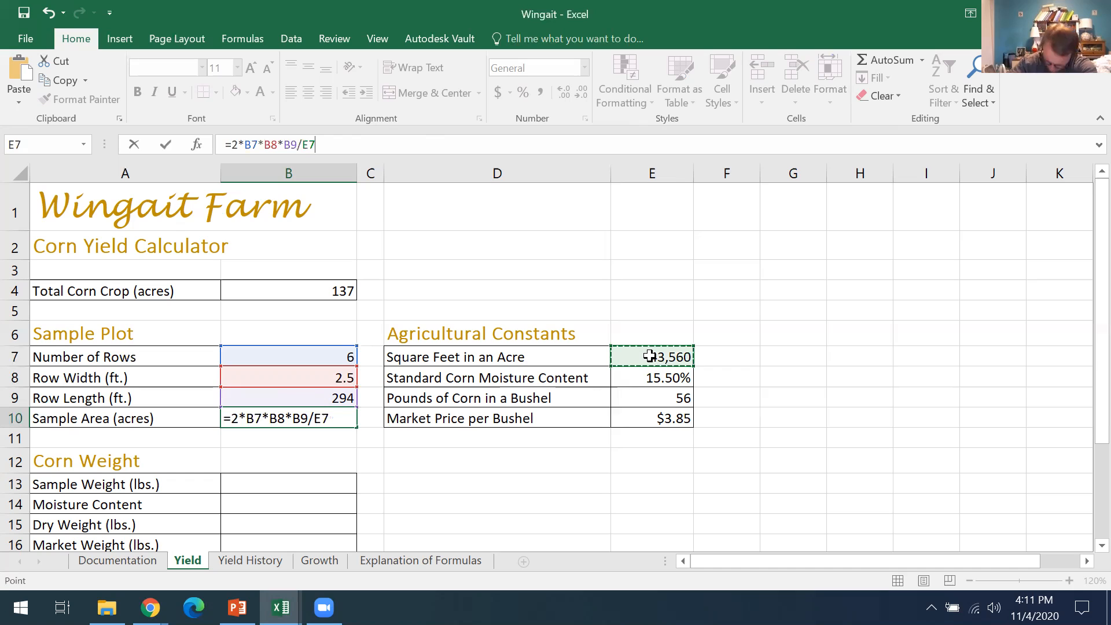
key("Return")
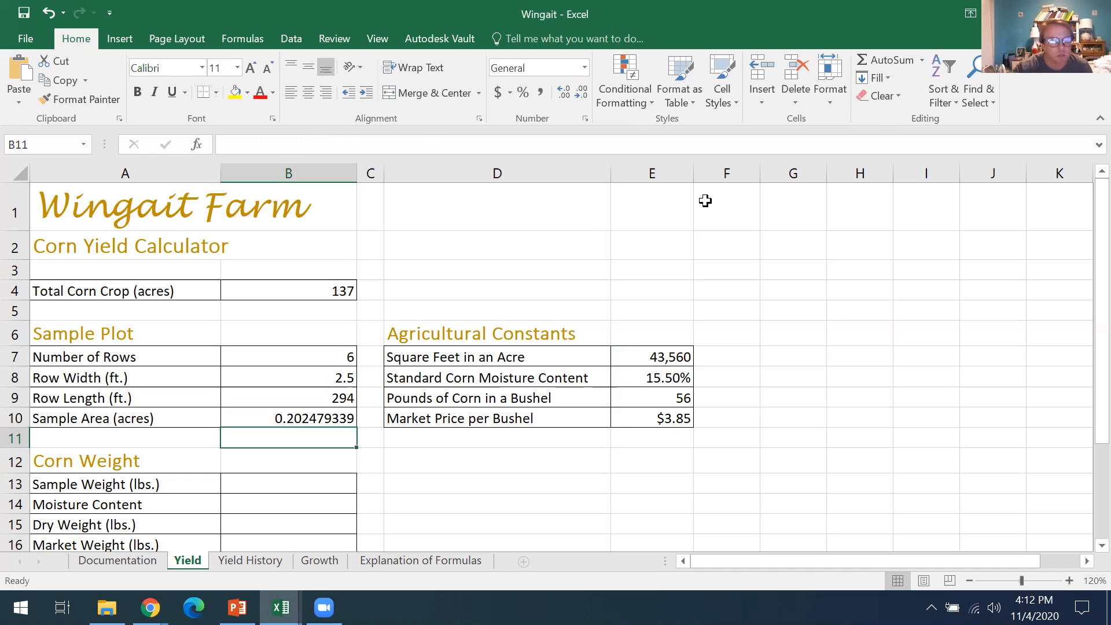
Reduce the Sample Area result in cell B10 to two decimal places.
left_click(273, 421)
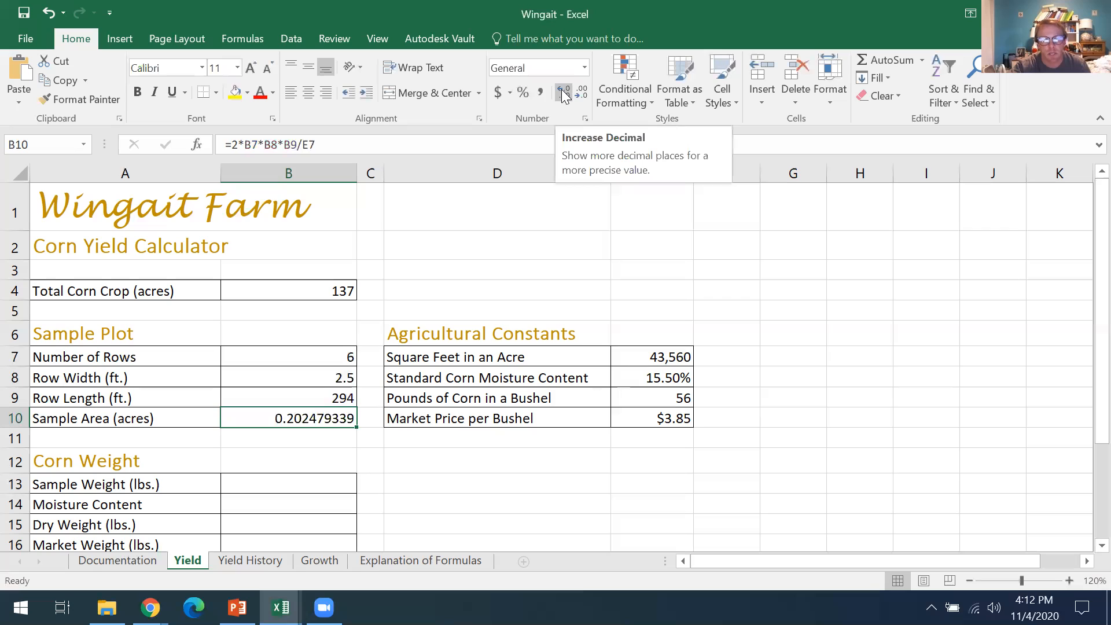
left_click(581, 93)
double_click(581, 93)
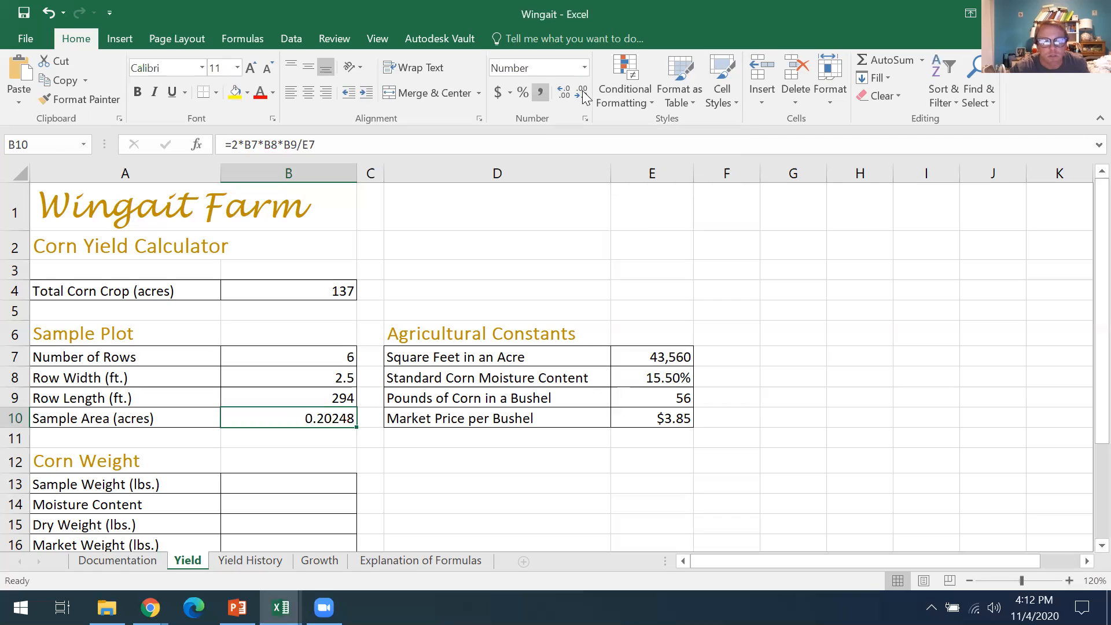
left_click(583, 95)
double_click(583, 95)
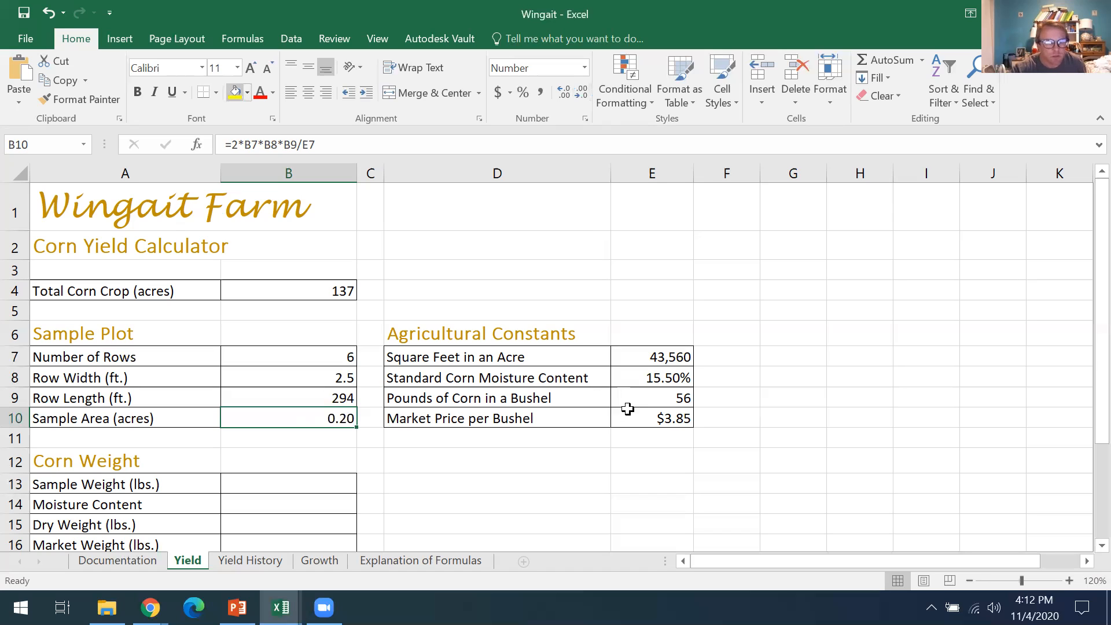
Under Corn Weight, enter 1992 as the Sample Weight in B13 and 16.3 as the Moisture Content in B14.
scroll(624, 399, "down", 3)
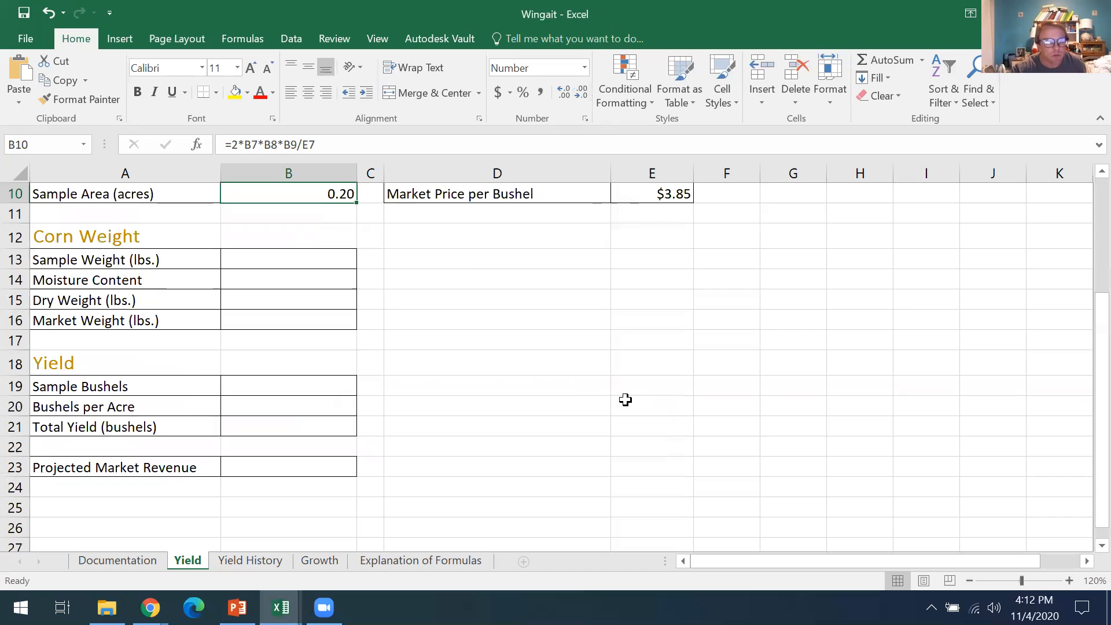
left_click(307, 254)
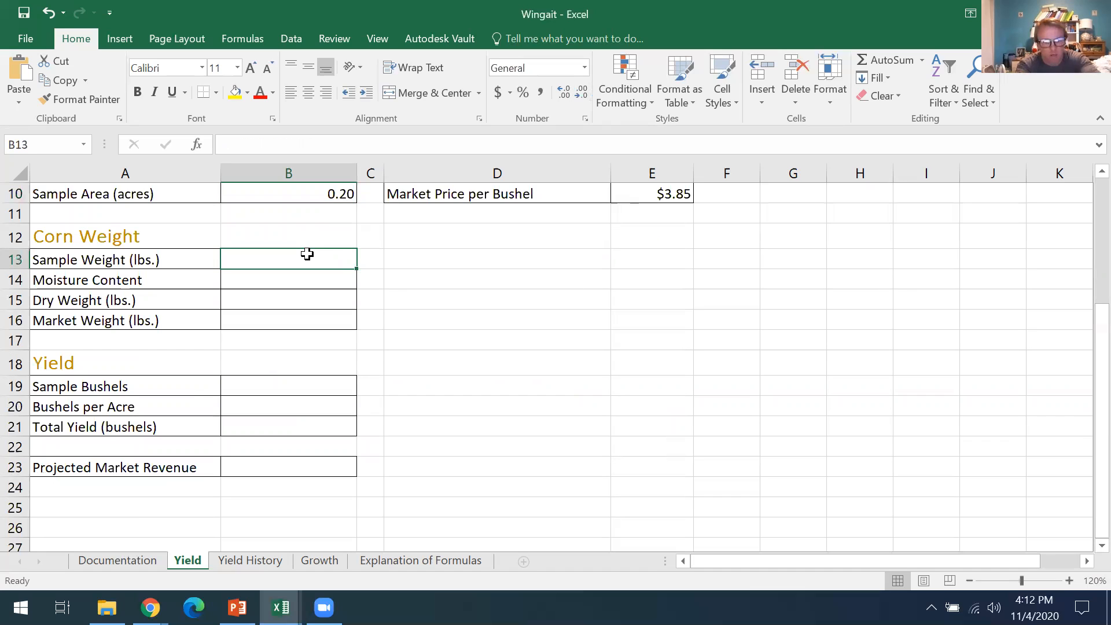
type("1992")
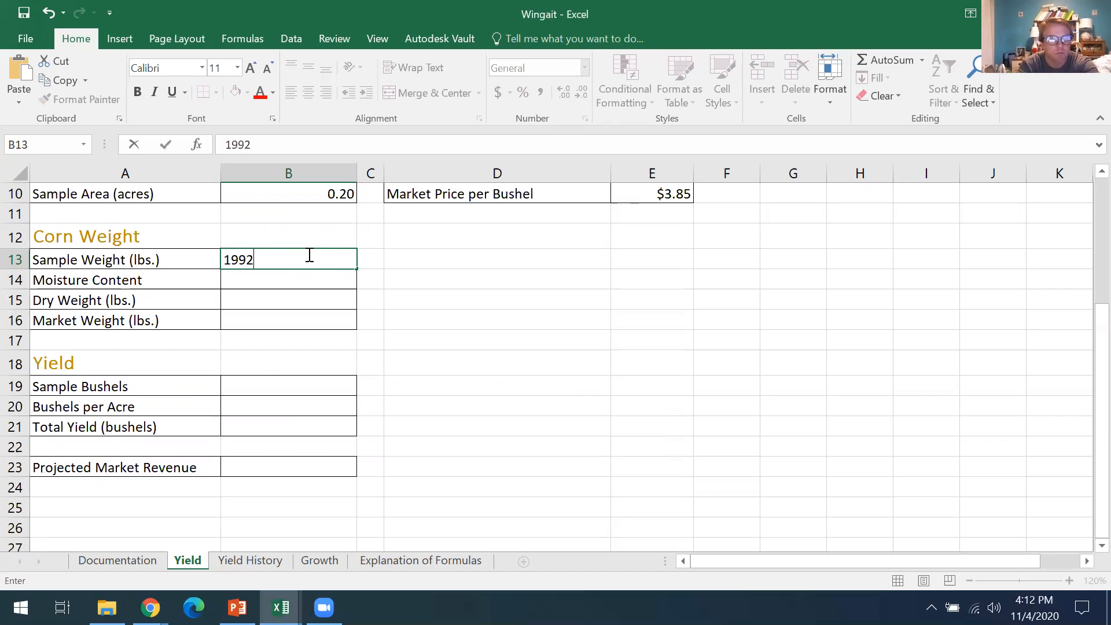
key("Return")
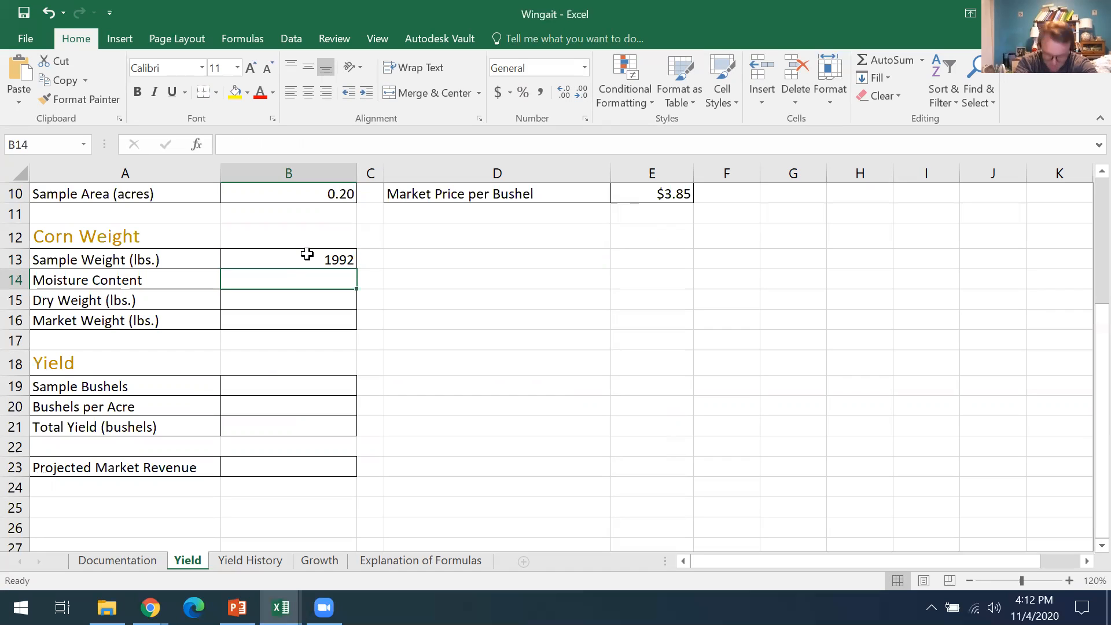
type("16.3")
key("Return")
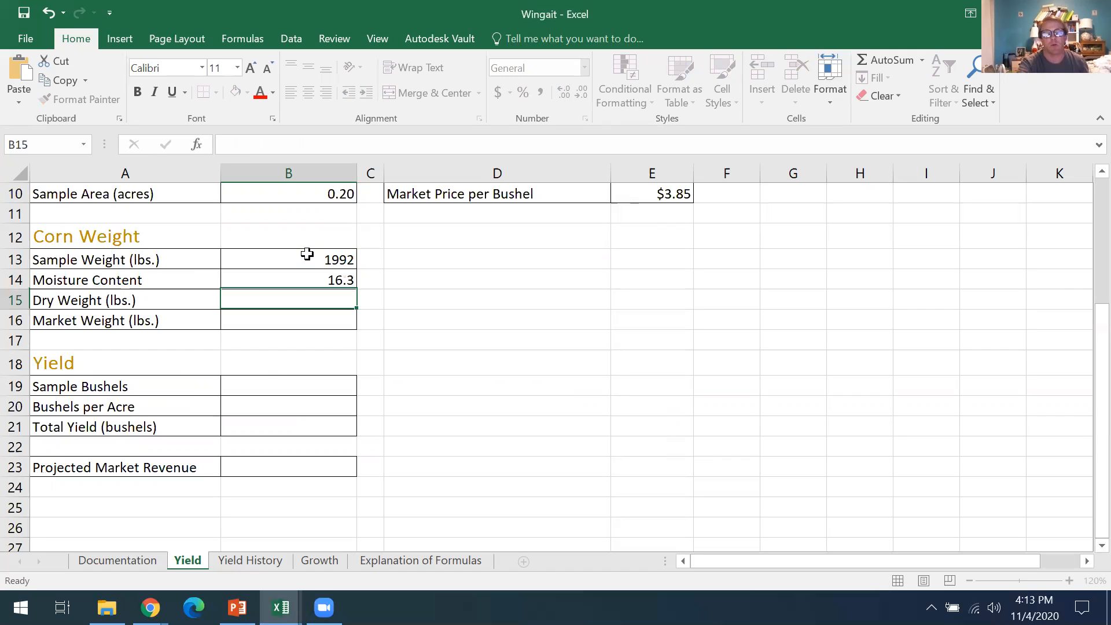
Format the Moisture Content in cell B14 as a percentage and re-enter its value as .1630.
key("Up")
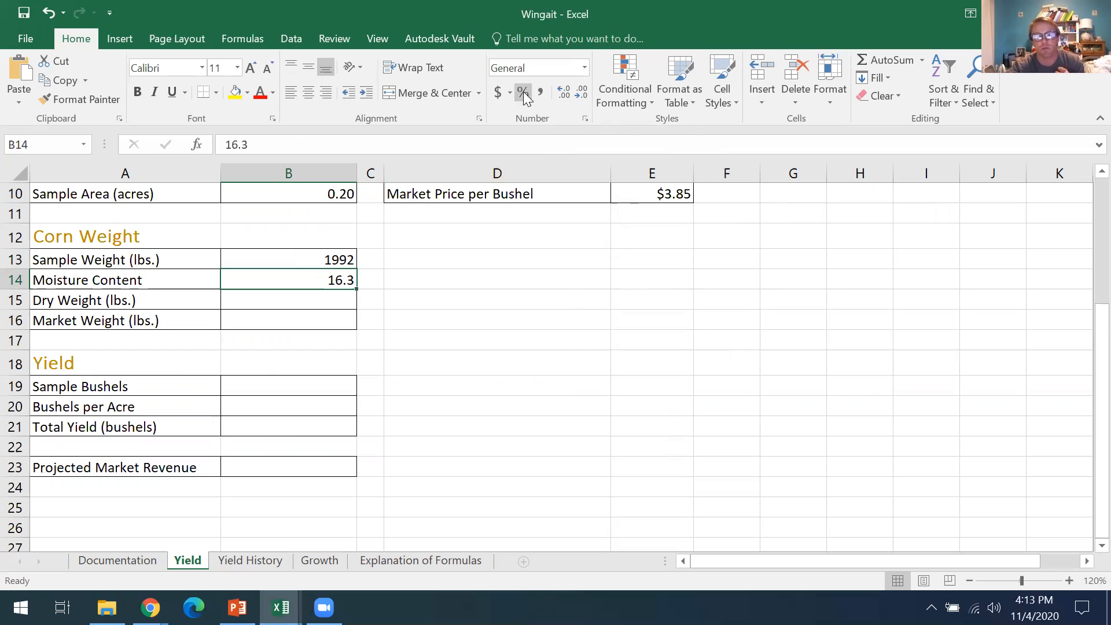
left_click(584, 67)
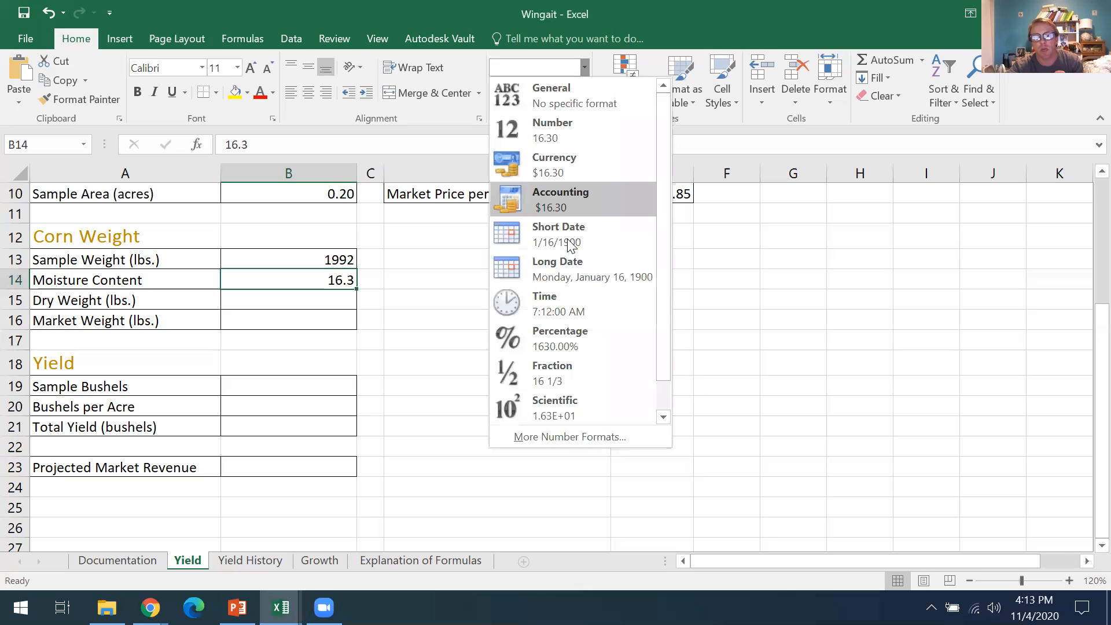
left_click(556, 334)
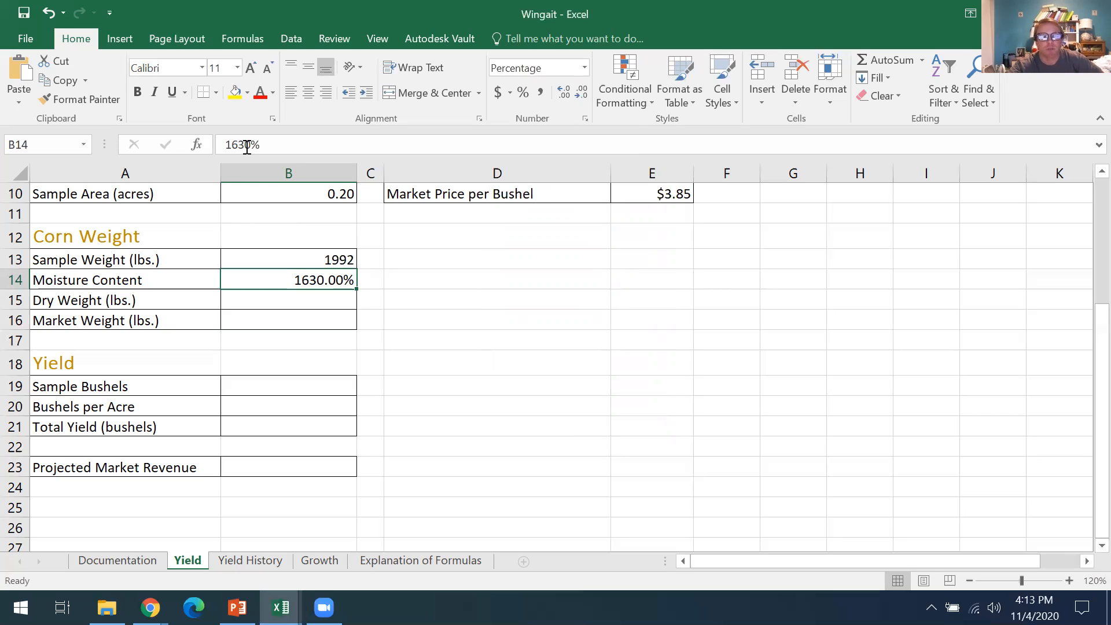
double_click(210, 145)
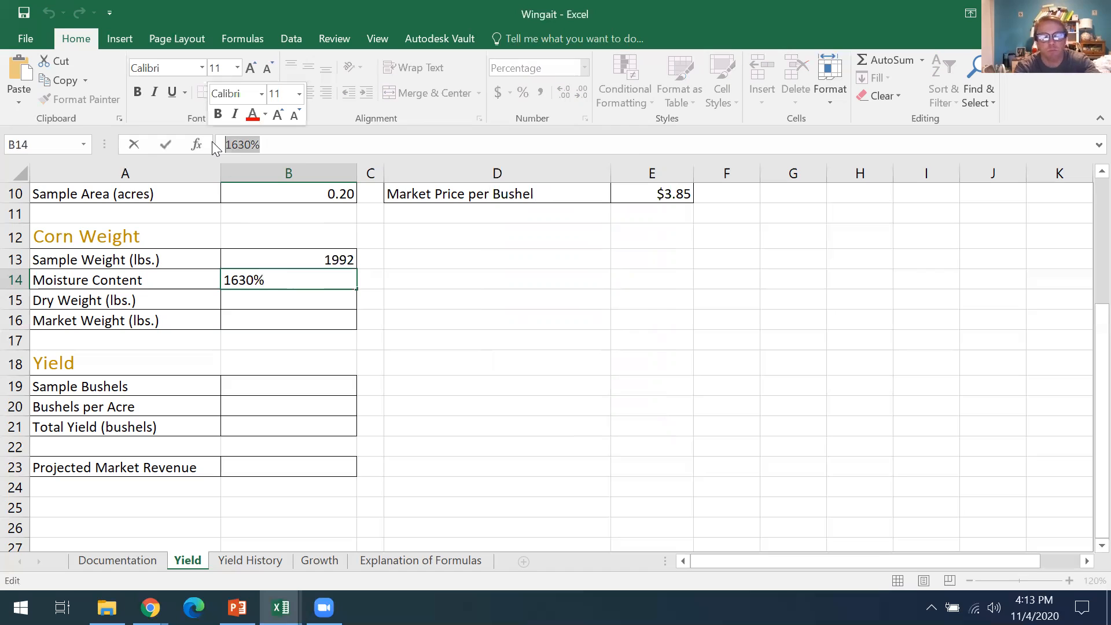
type(".1630")
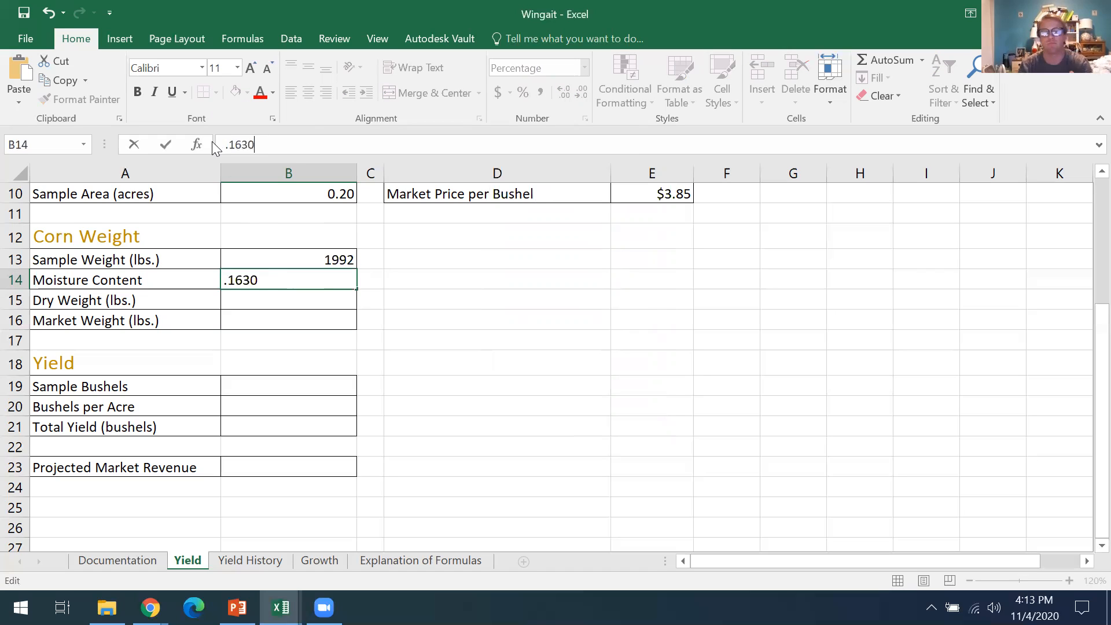
key("Return")
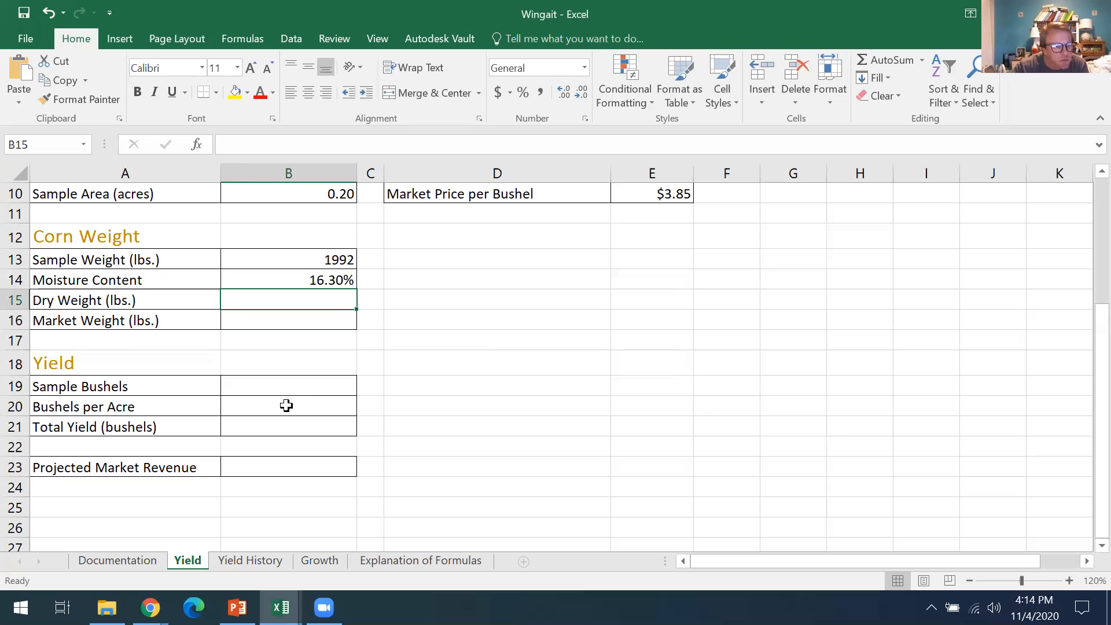
Enter 1609 as the Dry Weight in cell B15 and 1904 as the Market Weight in cell B16.
left_click(296, 384)
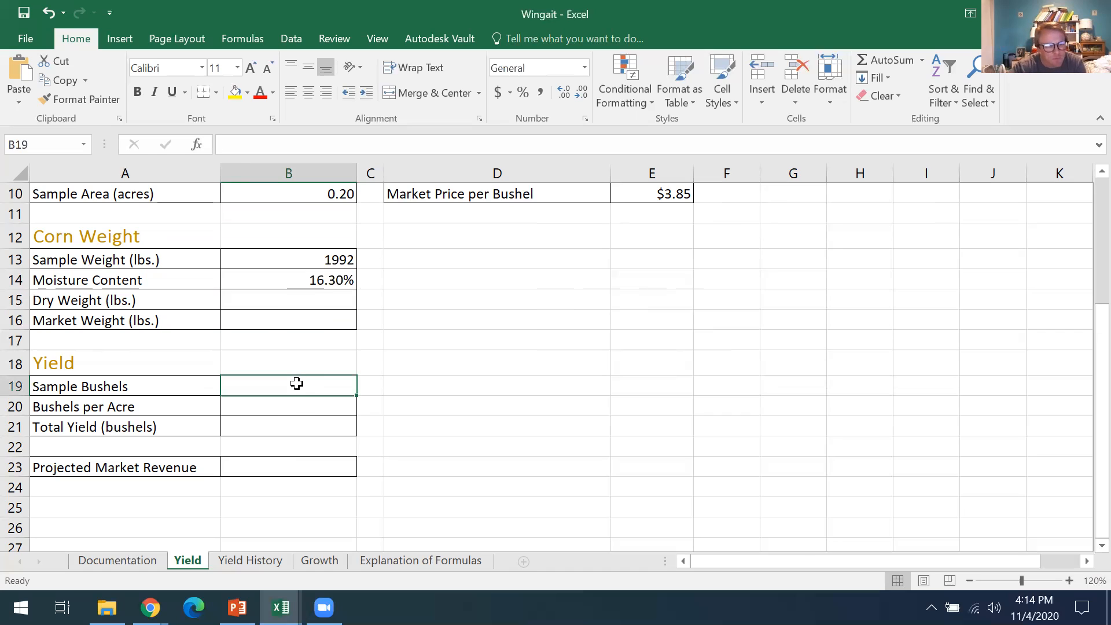
left_click(320, 294)
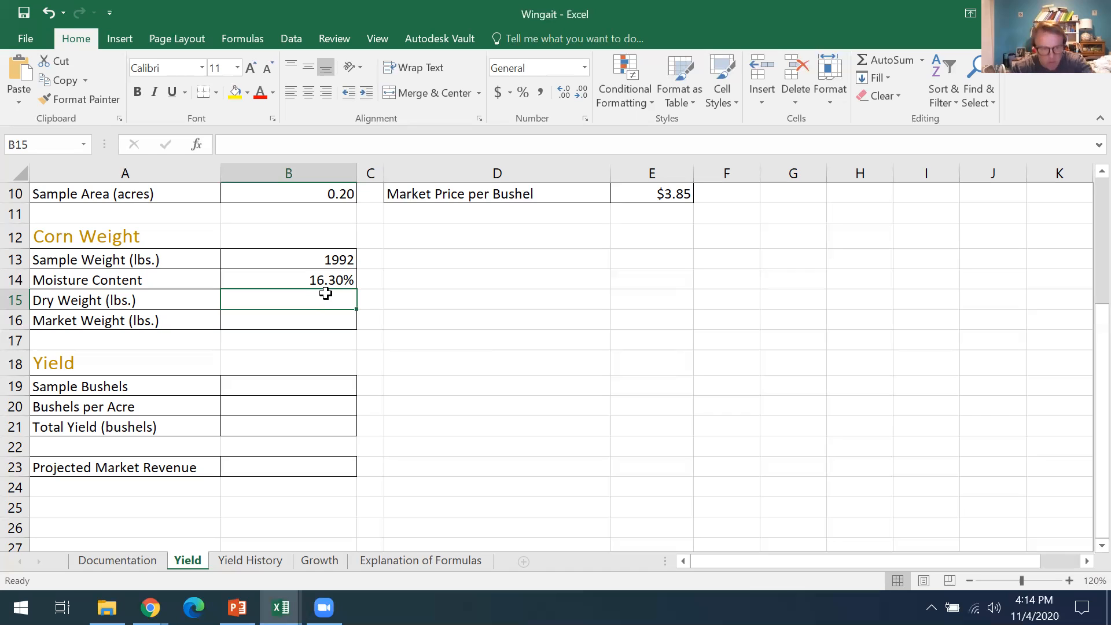
type("1609")
key("Return")
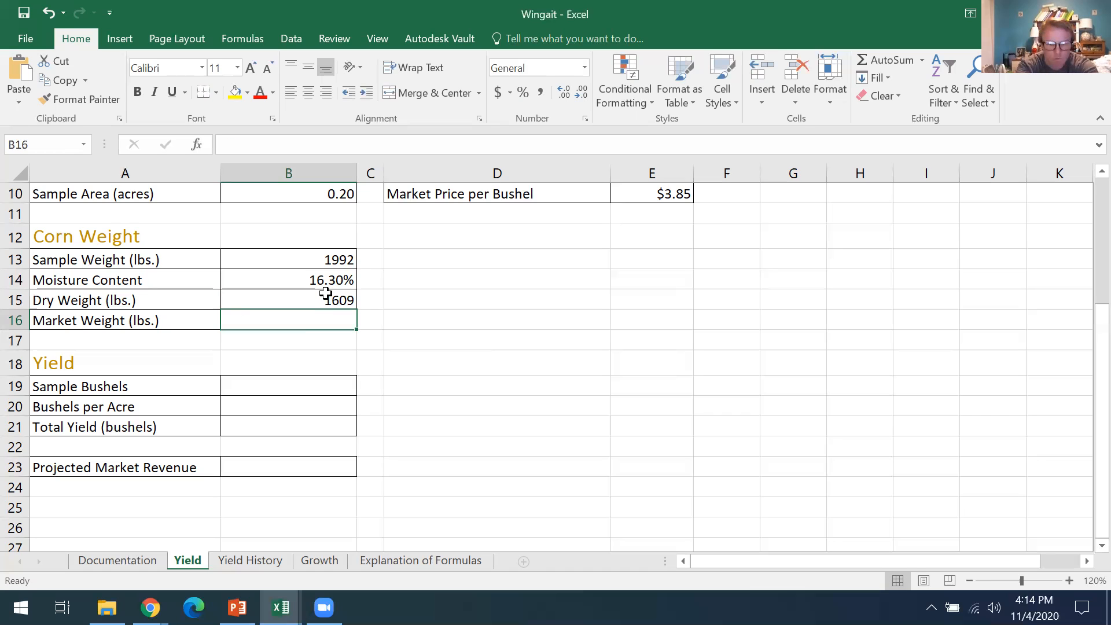
type("4")
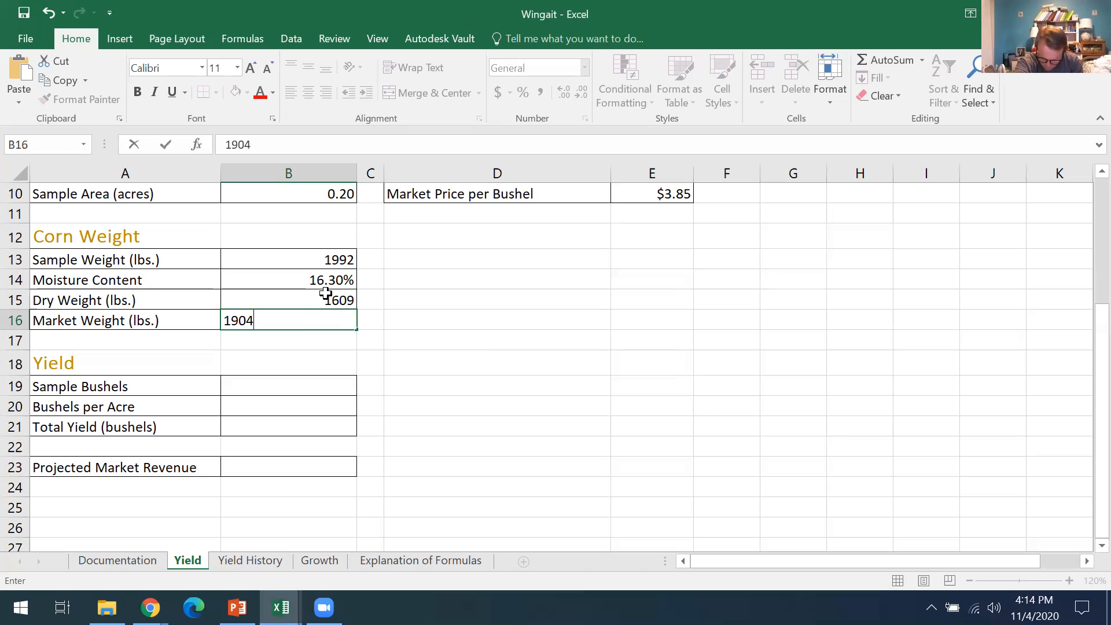
key("Return")
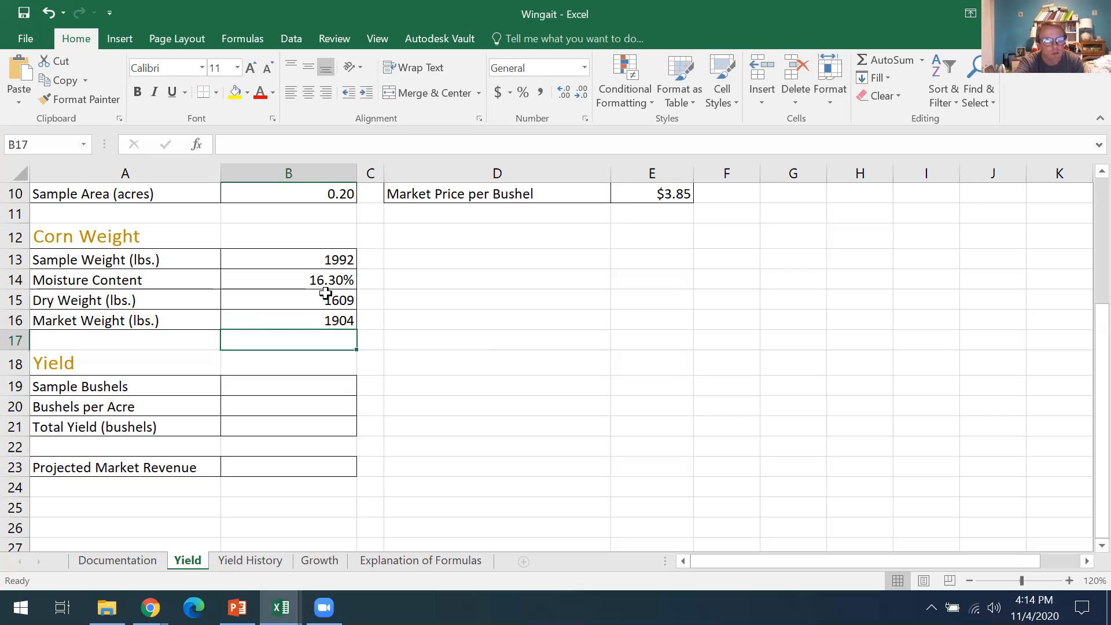
Enter the formula =B16/E9 in cell B19 to calculate the Sample Bushels.
key("Down")
key("Down")
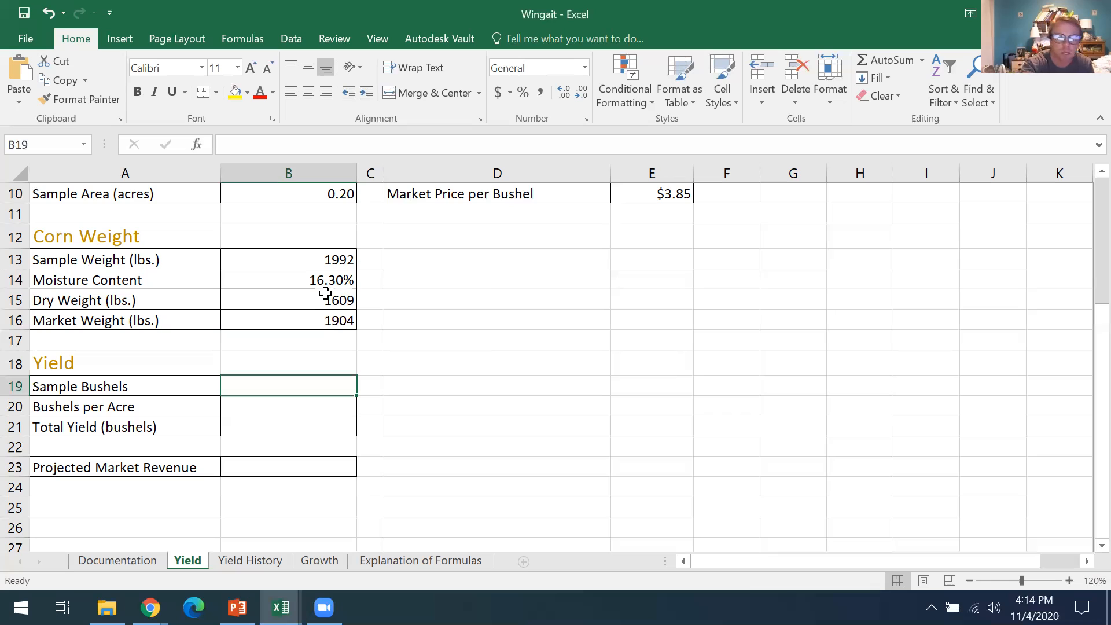
type("=")
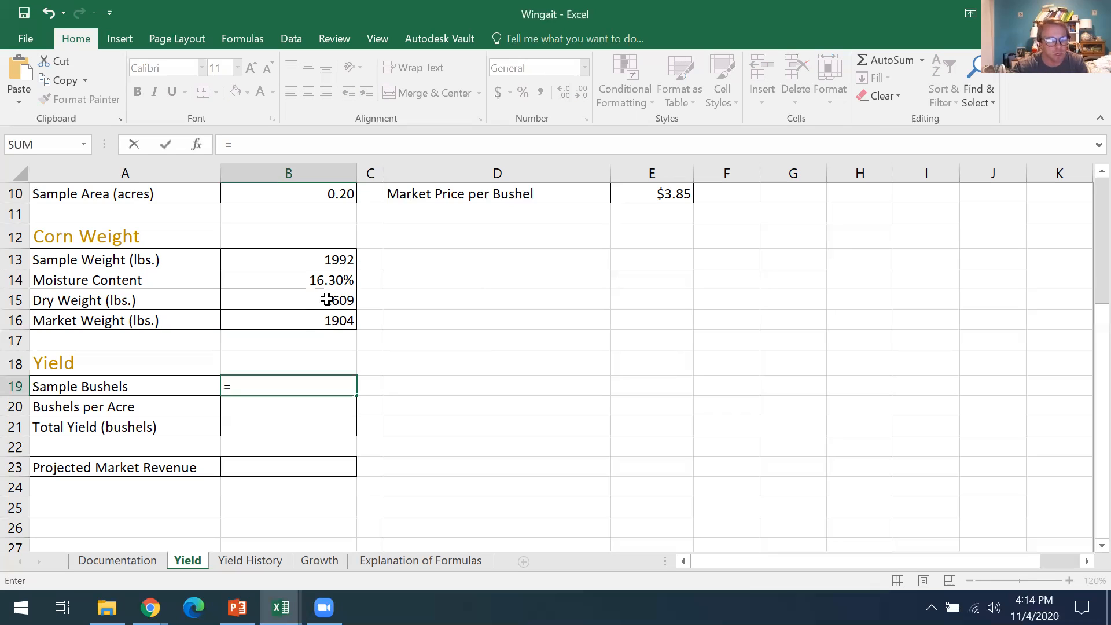
left_click(331, 322)
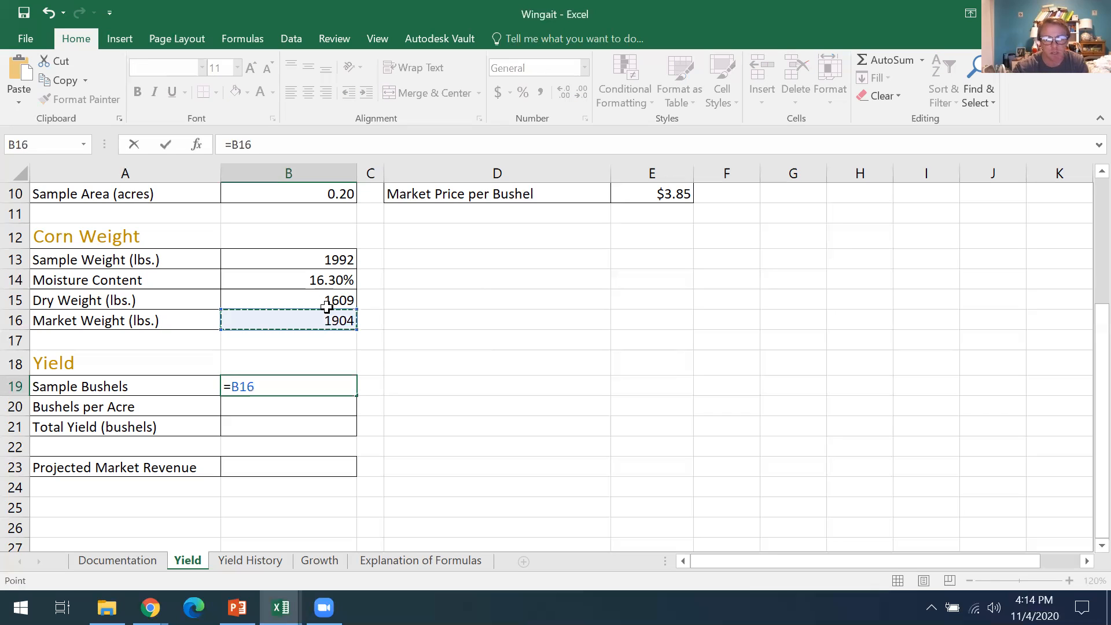
type("/")
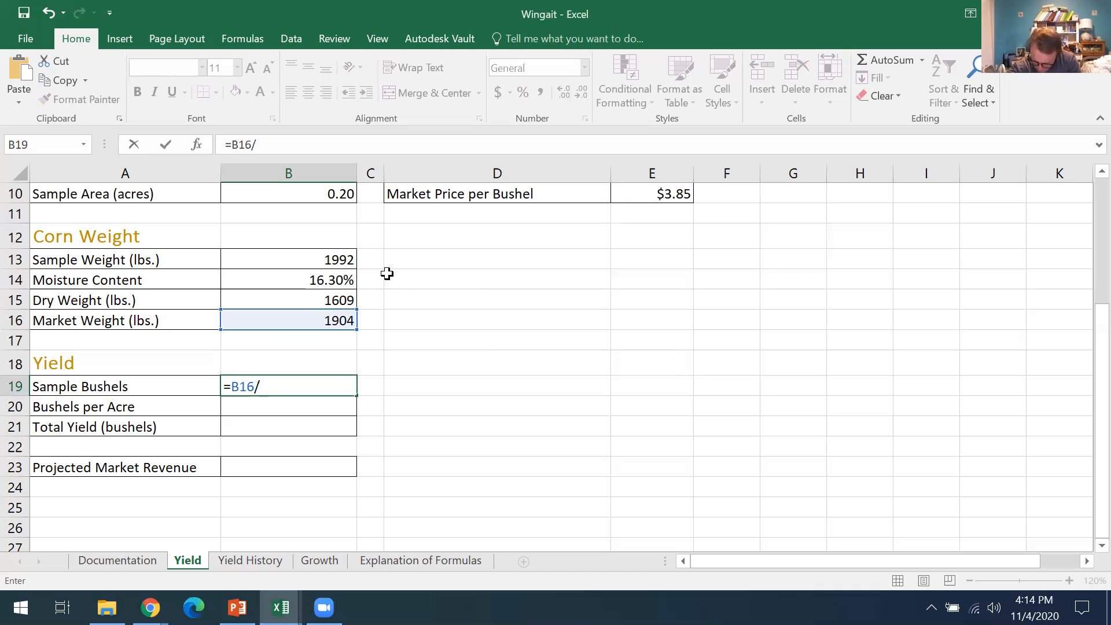
scroll(609, 262, "up", 1)
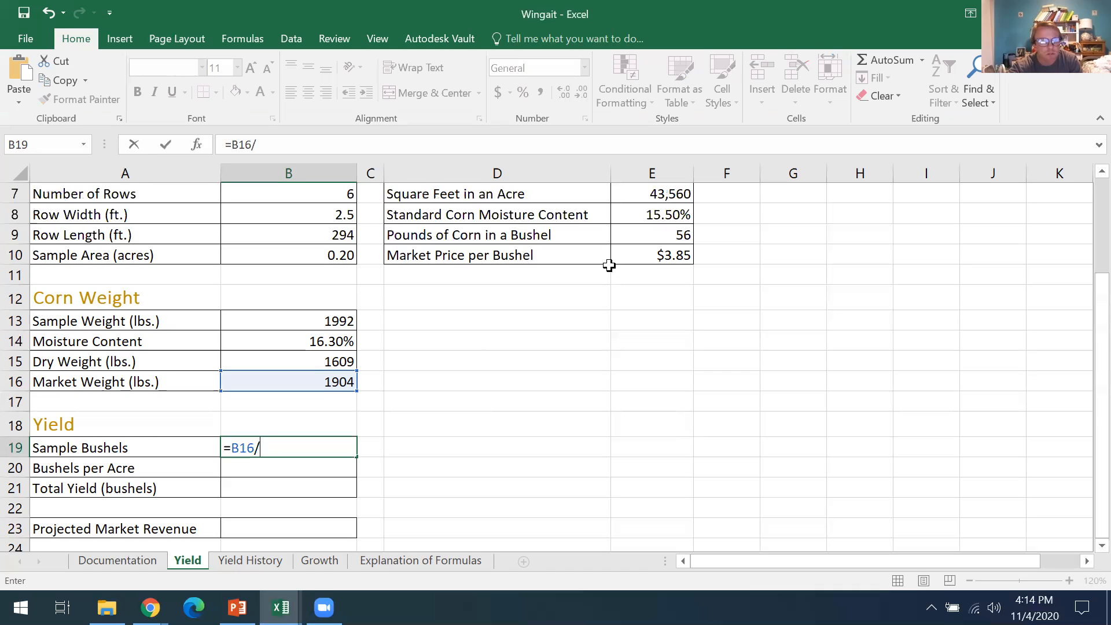
left_click(666, 234)
scroll(387, 356, "down", 1)
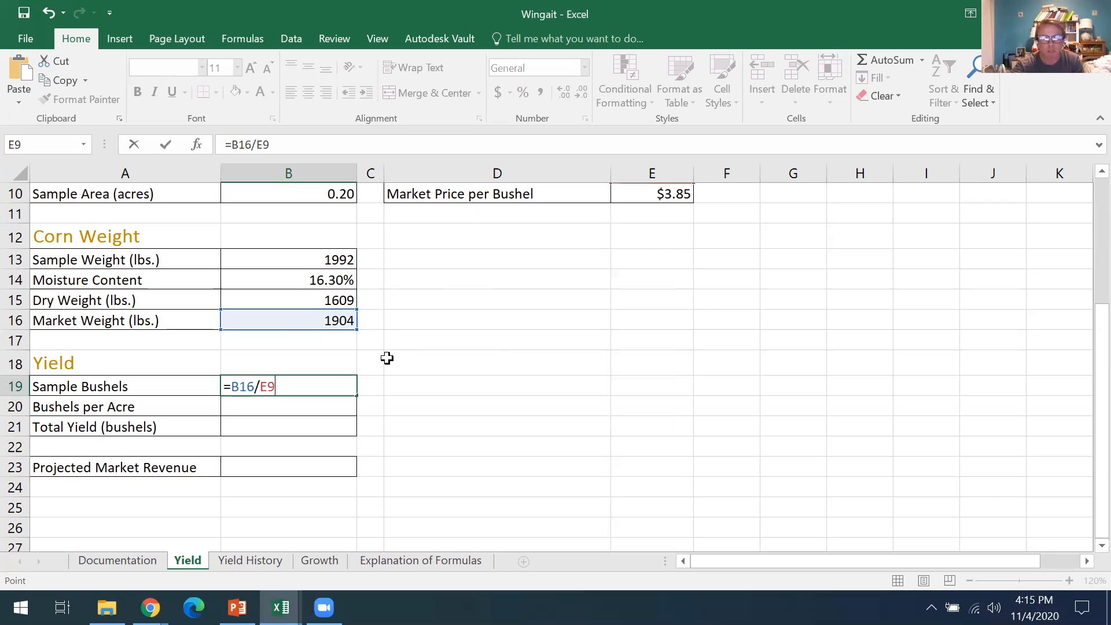
key("Return")
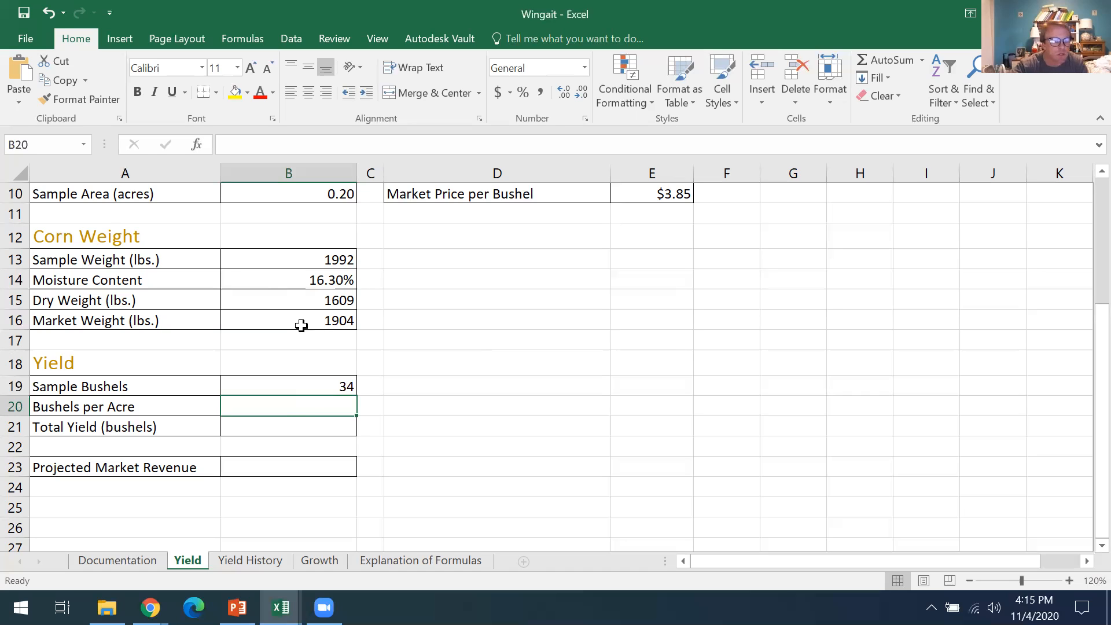
Enter the formula =B19/B10 in cell B20 to calculate the Bushels per Acre.
type("=")
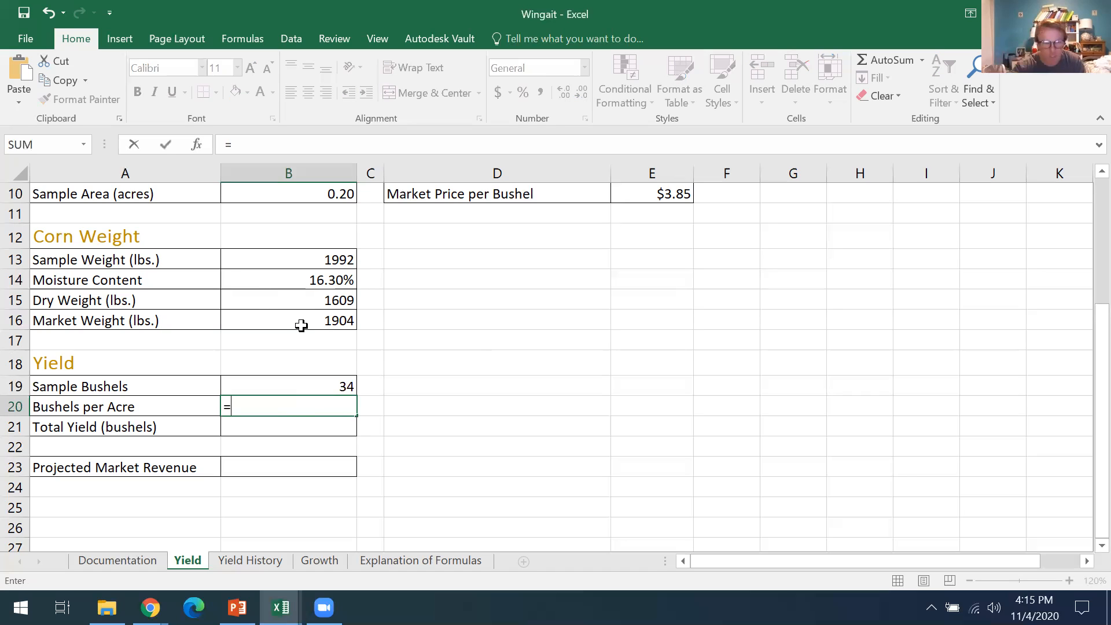
left_click(319, 384)
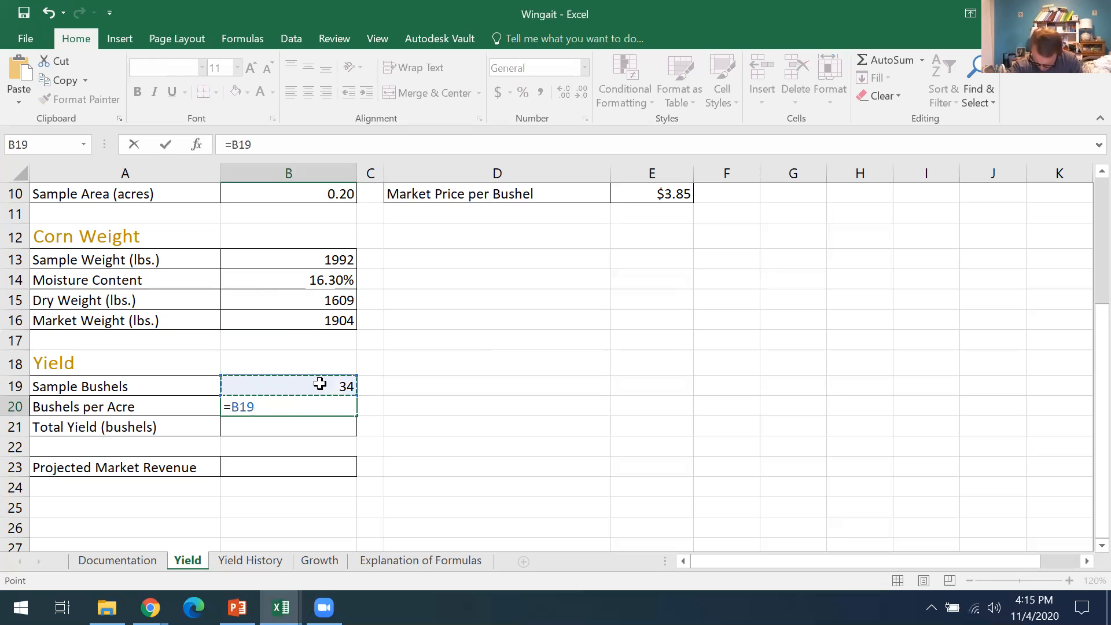
type("/")
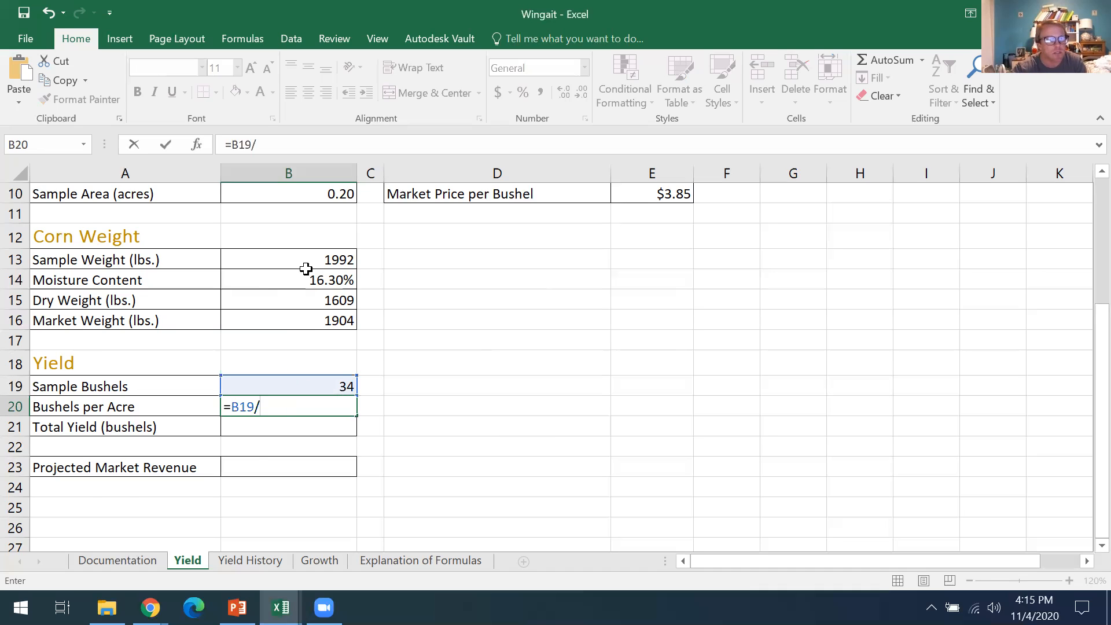
scroll(305, 267, "up", 1)
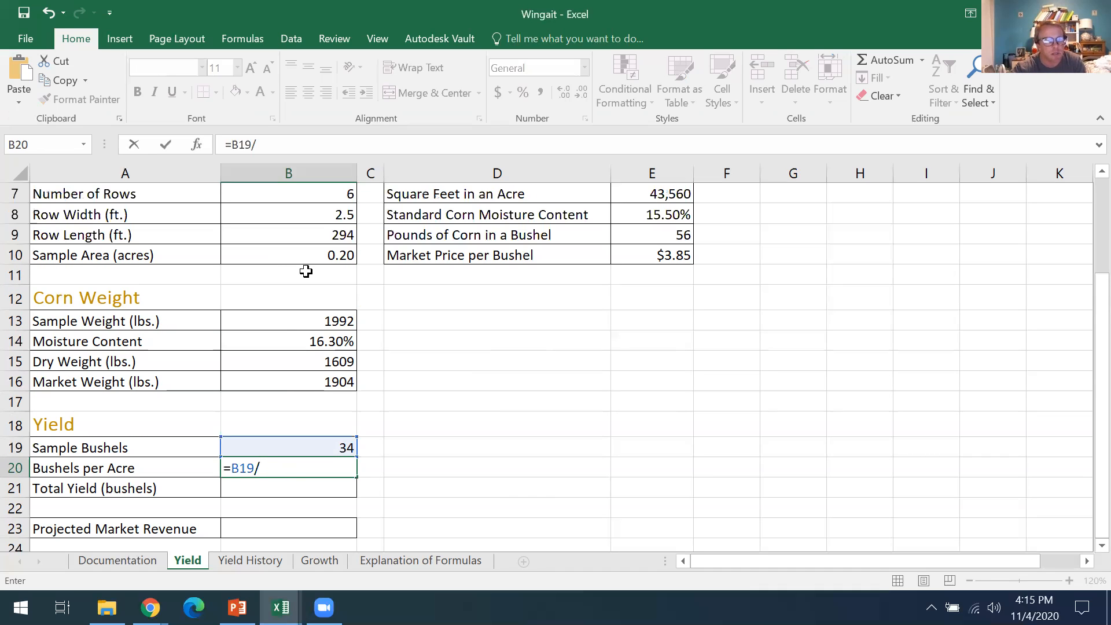
left_click(306, 256)
scroll(306, 269, "down", 1)
key("Return")
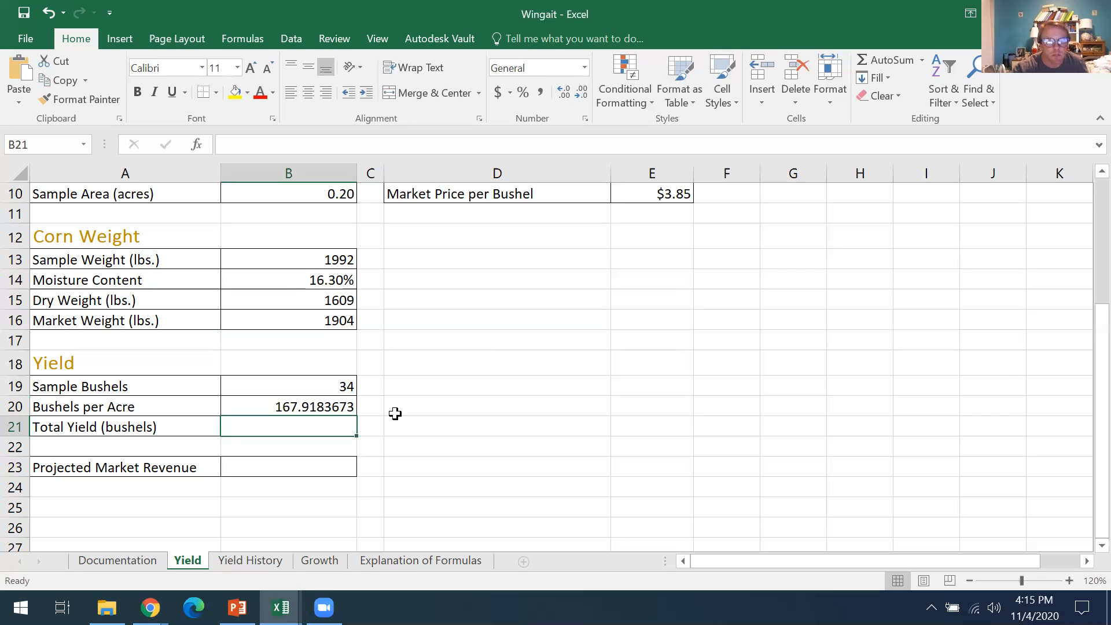
Reduce the Bushels per Acre result in cell B20 to a whole number without decimal places.
key("Up")
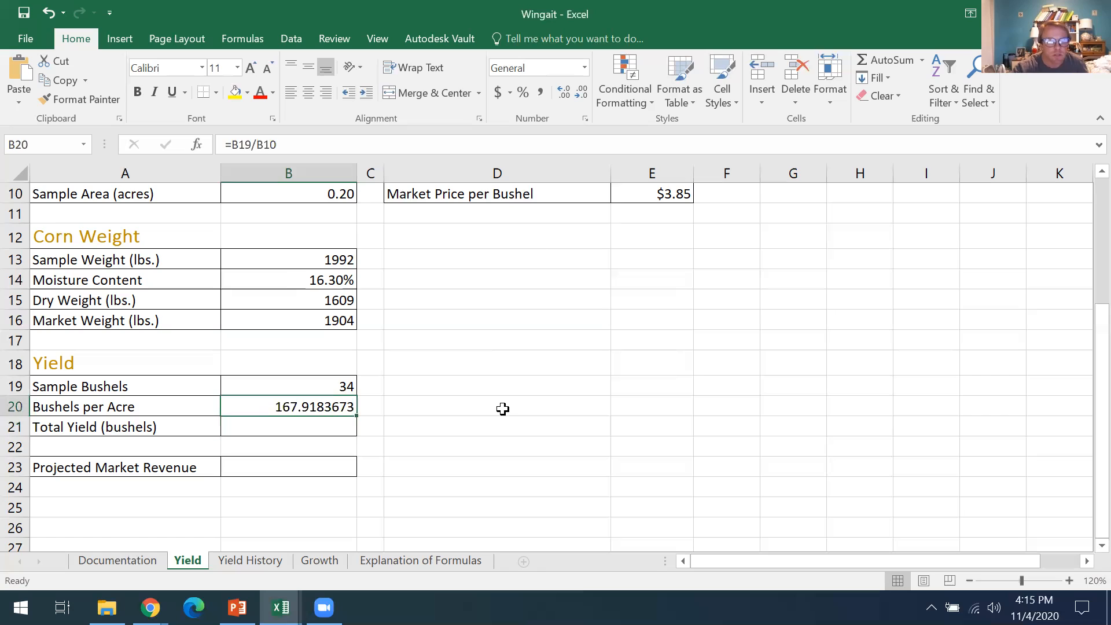
left_click(581, 93)
left_click(580, 93)
left_click(581, 92)
left_click(580, 92)
left_click(581, 93)
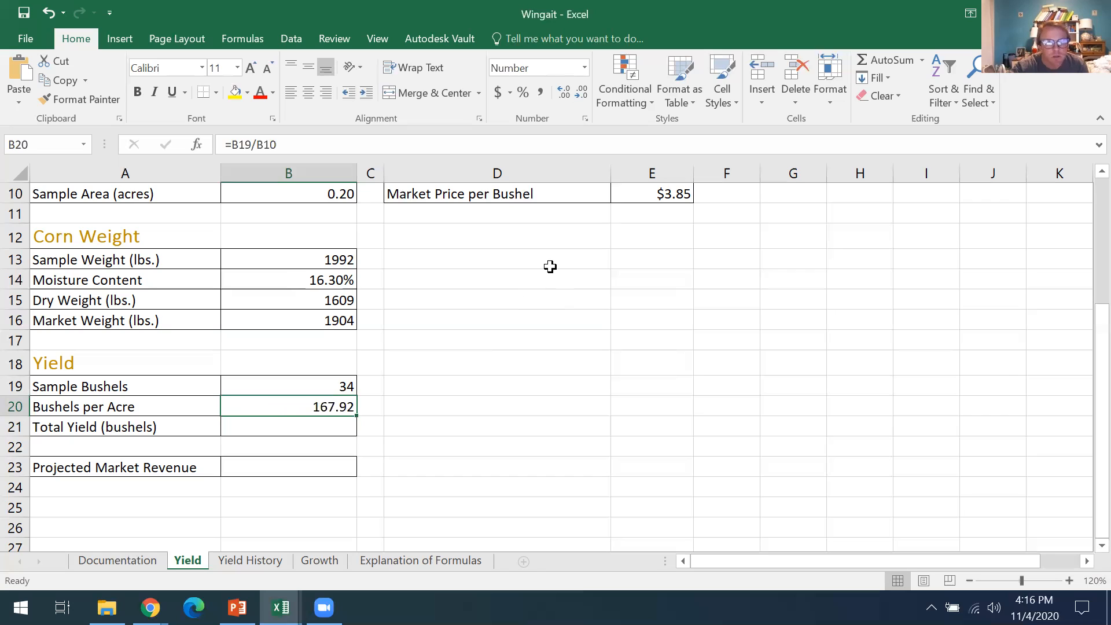
left_click(580, 93)
left_click(582, 94)
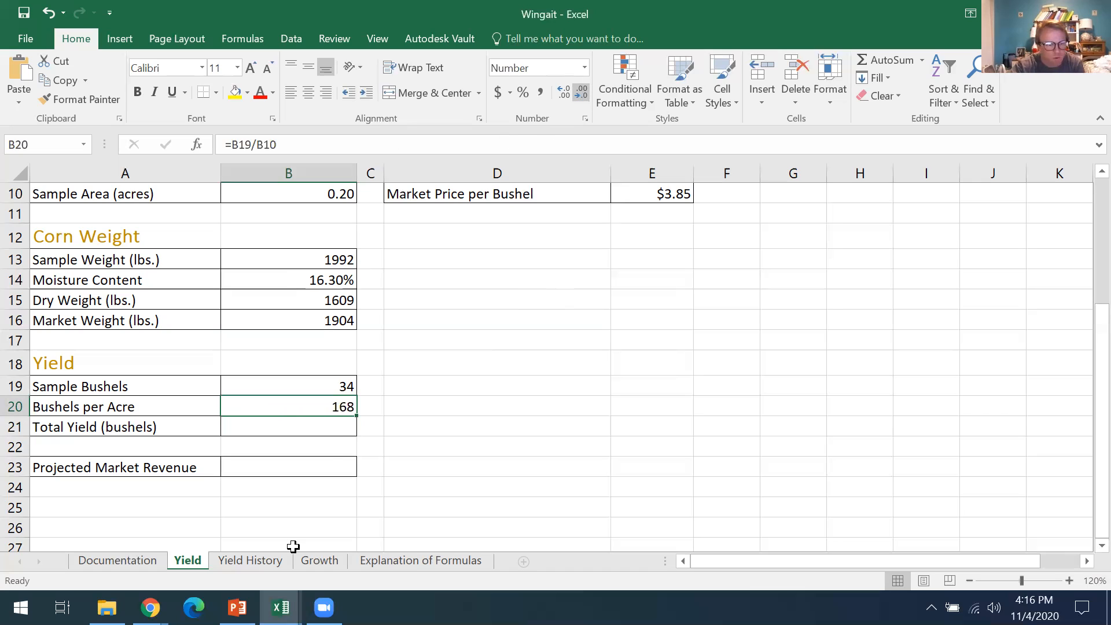
Enter the formula =B20*B4 in cell B21 to calculate the Total Yield in bushels.
left_click(334, 424)
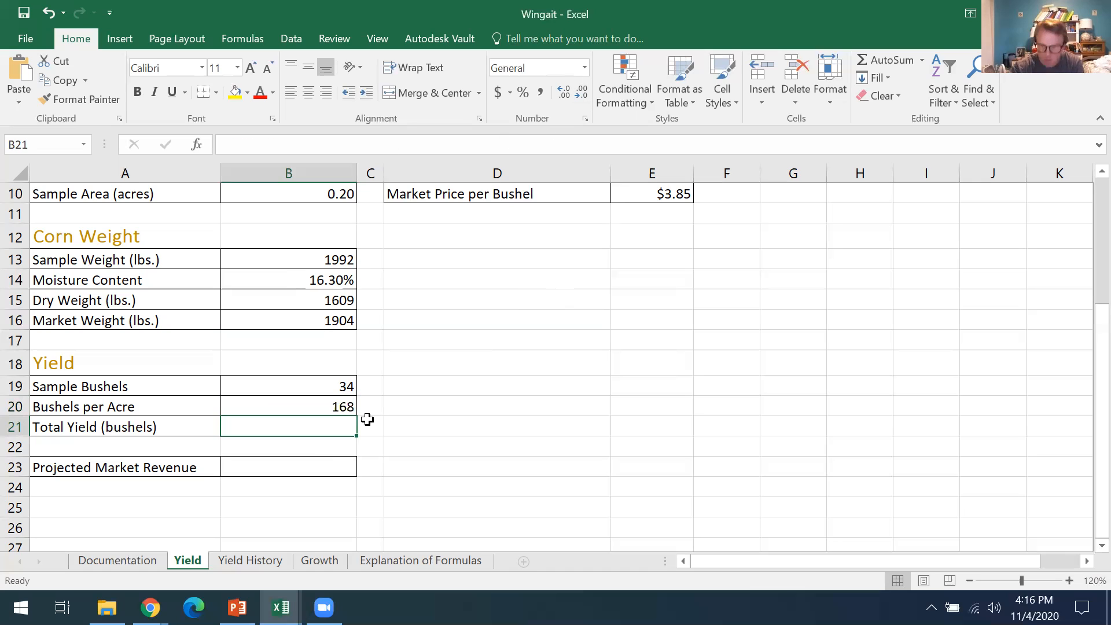
type("=")
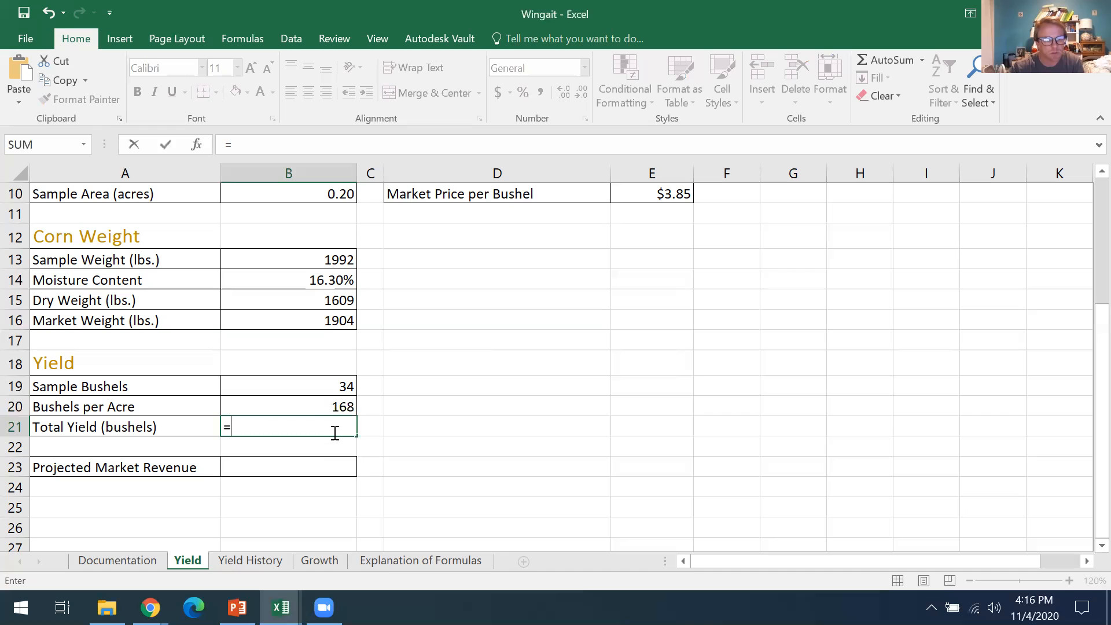
left_click(323, 403)
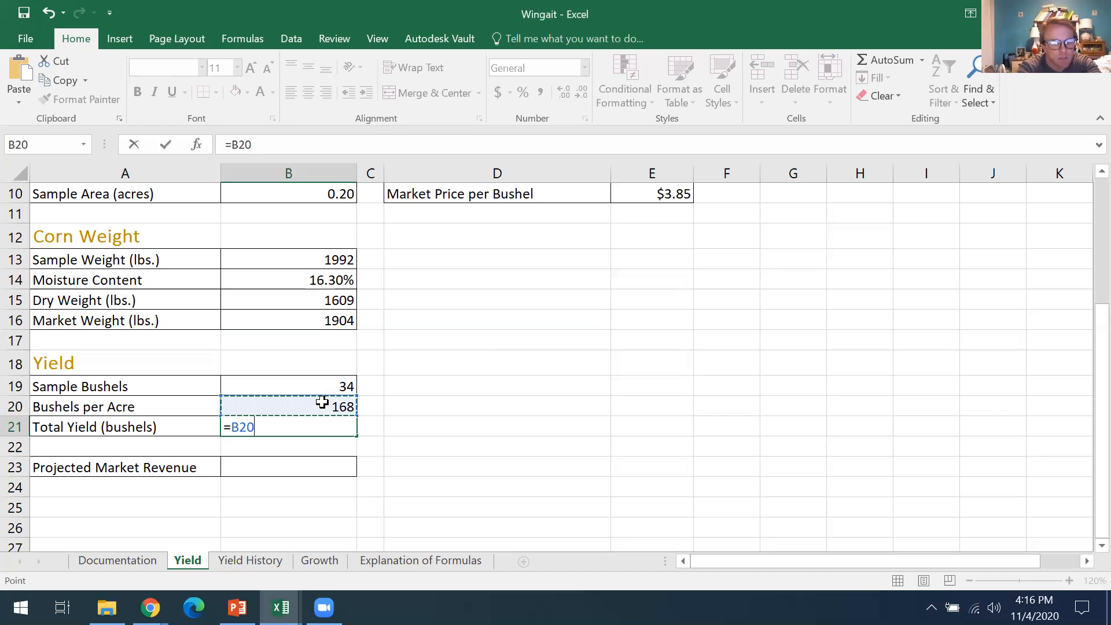
type("*")
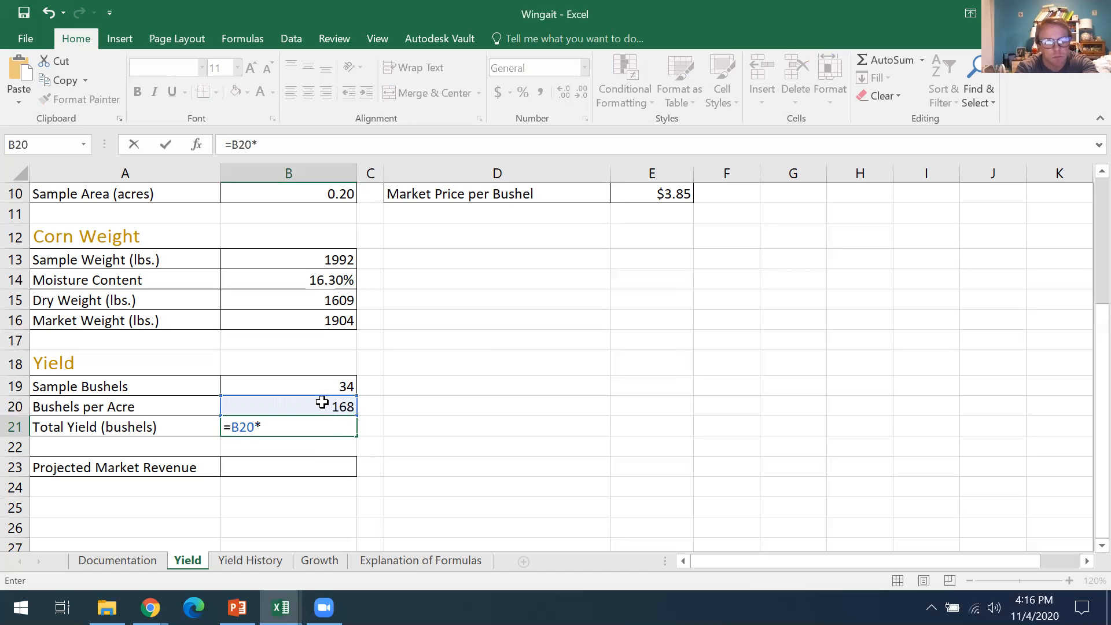
type("B")
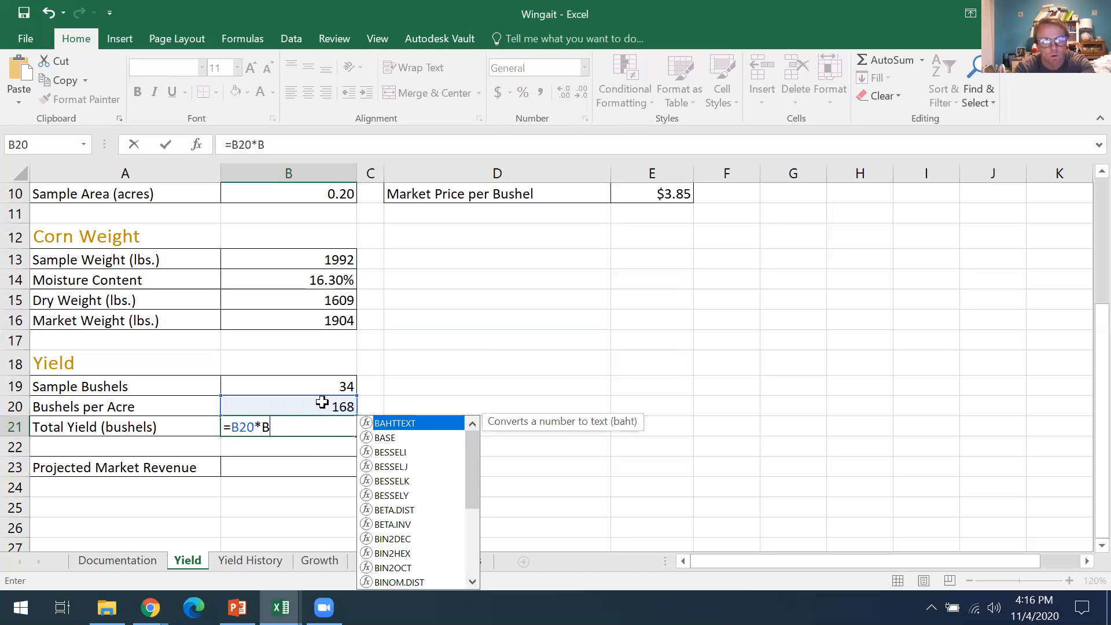
type("4")
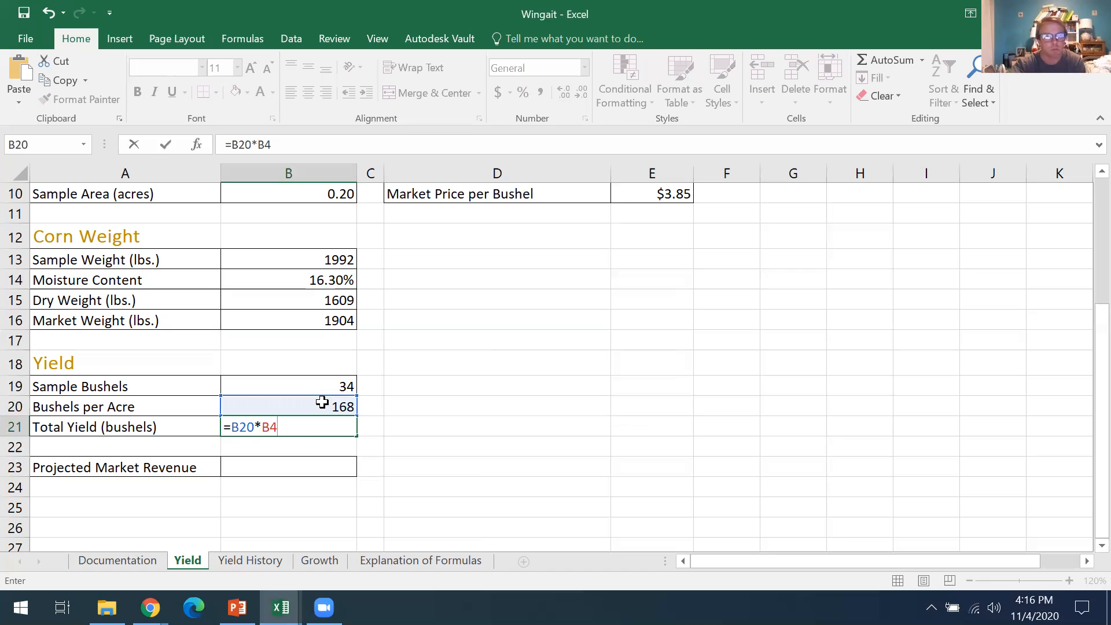
key("Return")
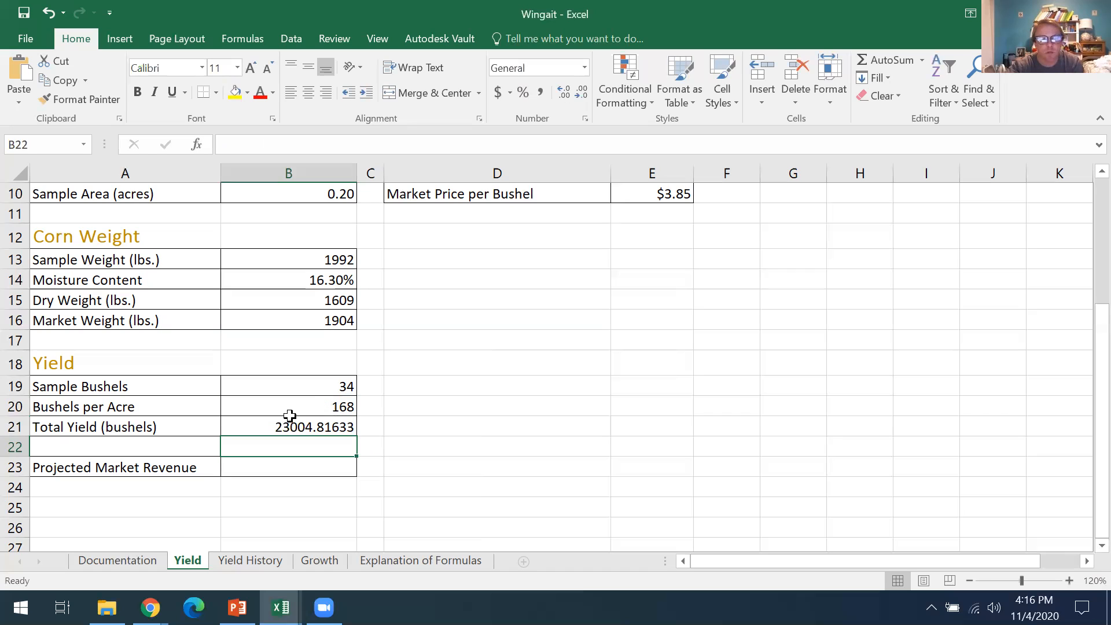
Reduce the Total Yield result in cell B21 to zero decimal places.
key("Up")
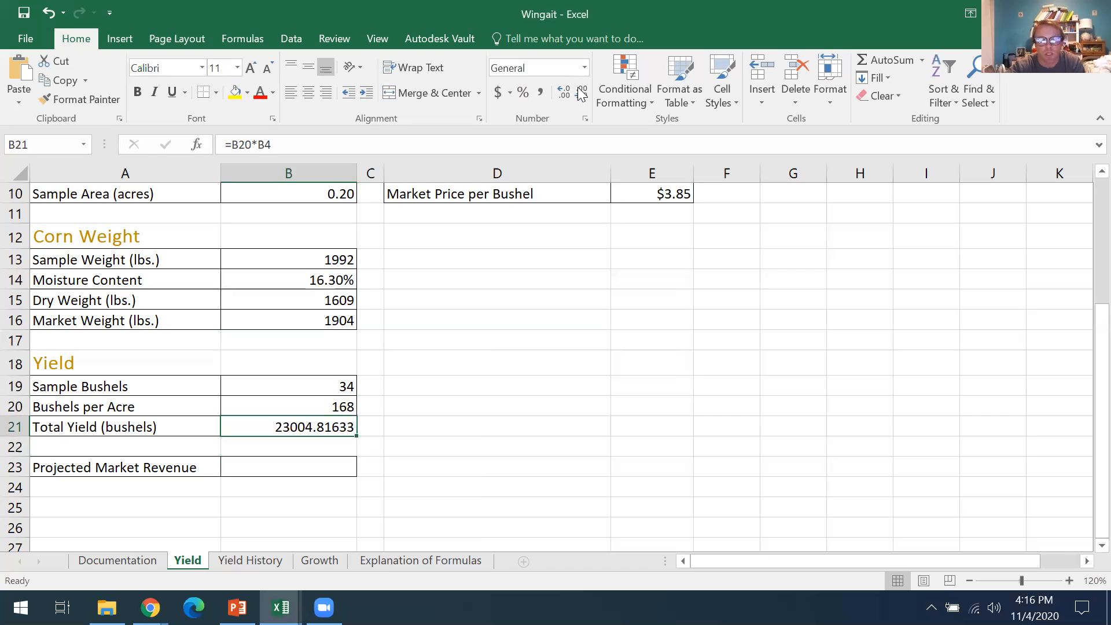
left_click(577, 94)
left_click(577, 94)
left_click(577, 95)
left_click(577, 95)
left_click(577, 94)
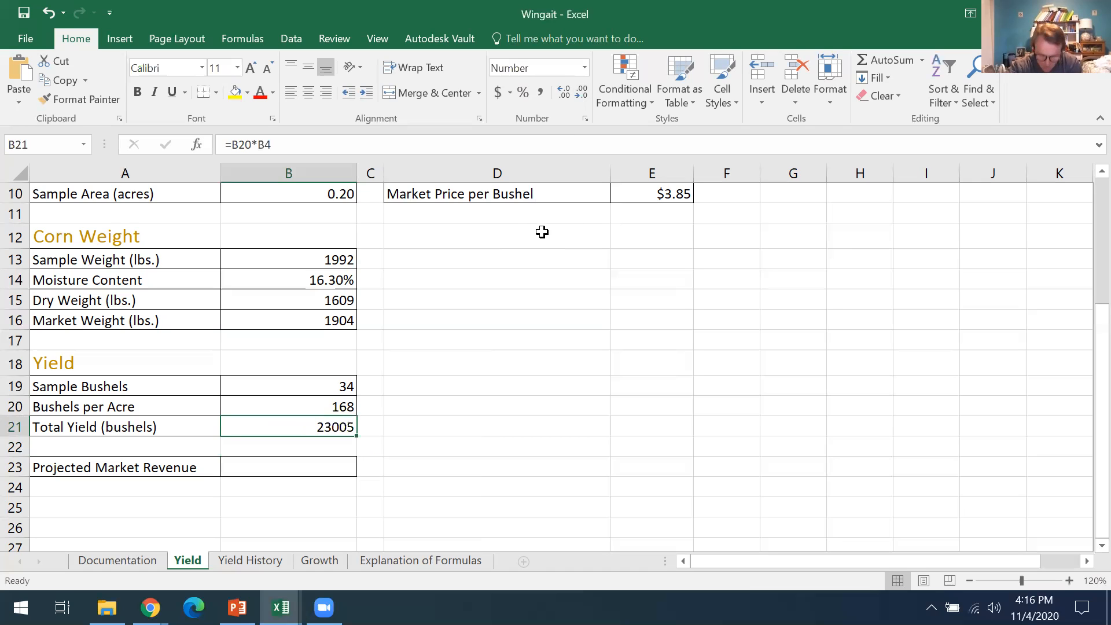
Enter the formula =B21*E10 in cell B23 to calculate the Projected Market Revenue.
scroll(347, 407, "down", 1)
left_click(320, 400)
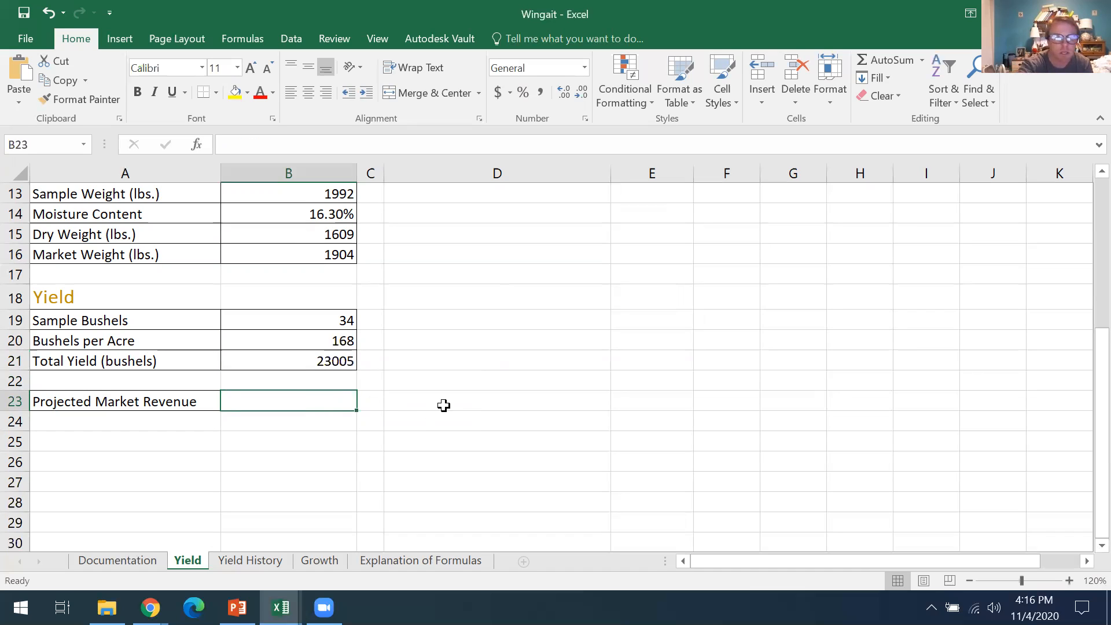
type("=")
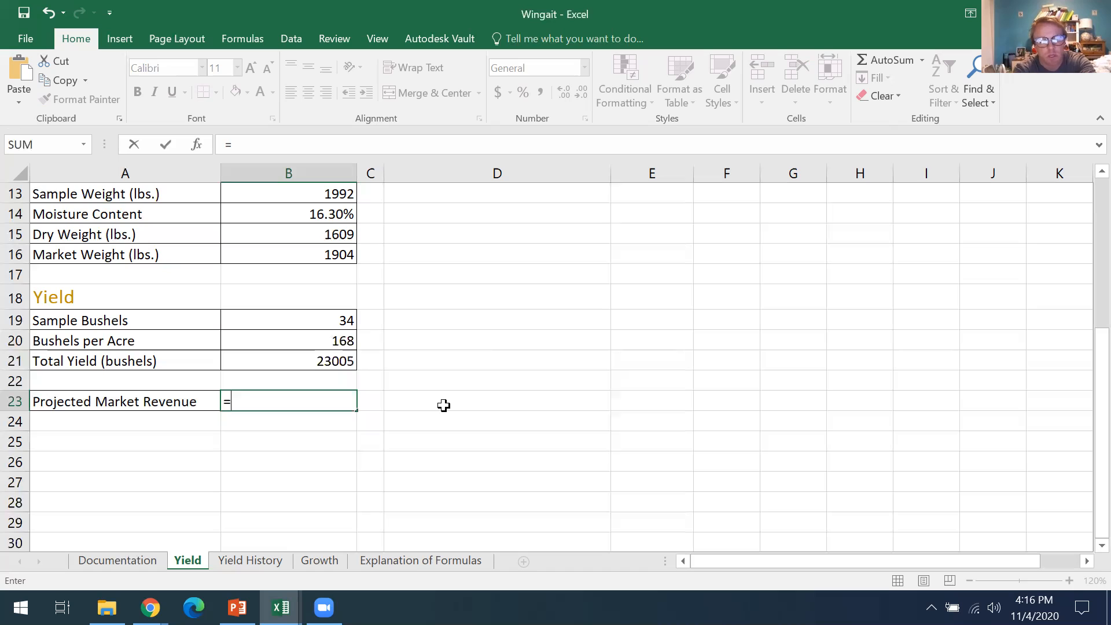
type("B21*E10")
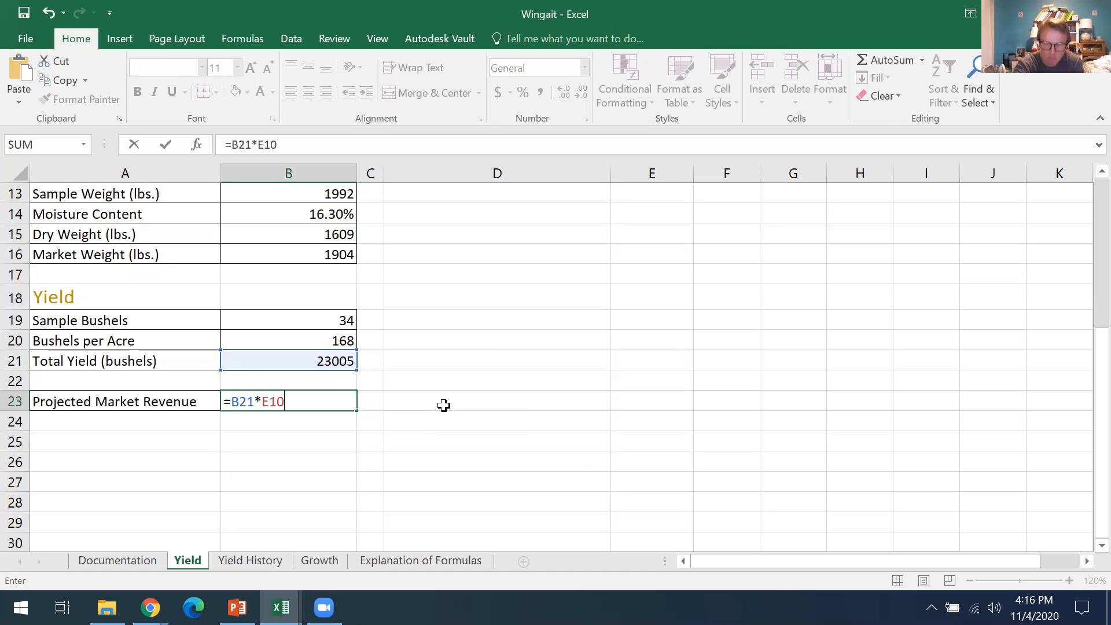
key("Return")
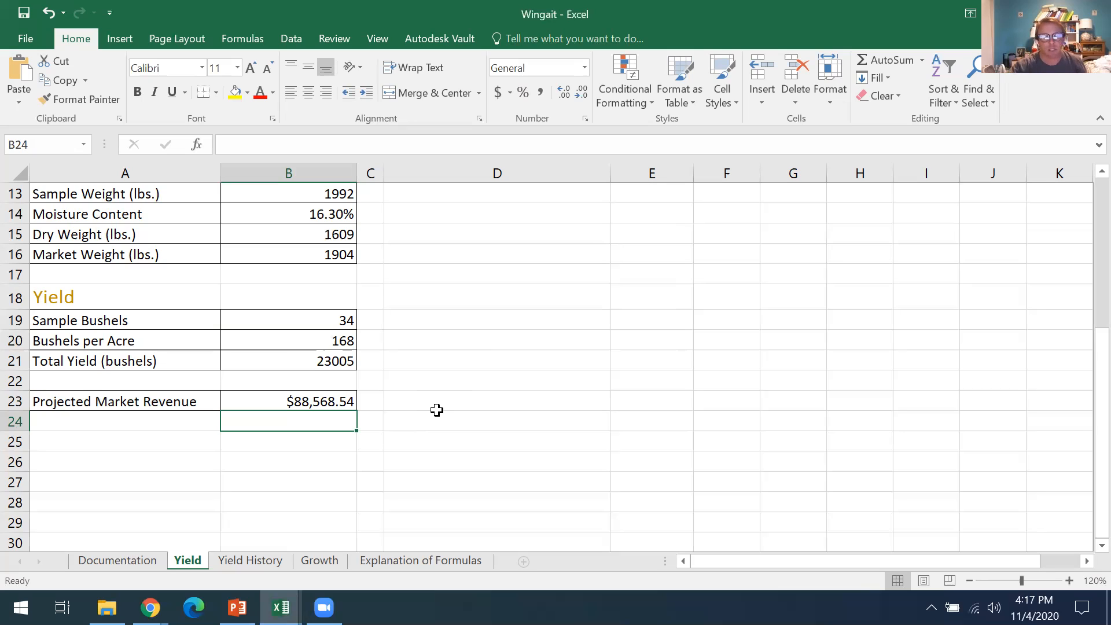
Review the completed corn yield calculator, from the projected revenue back up to the Total Corn Crop label in cell A4.
scroll(446, 300, "up", 2)
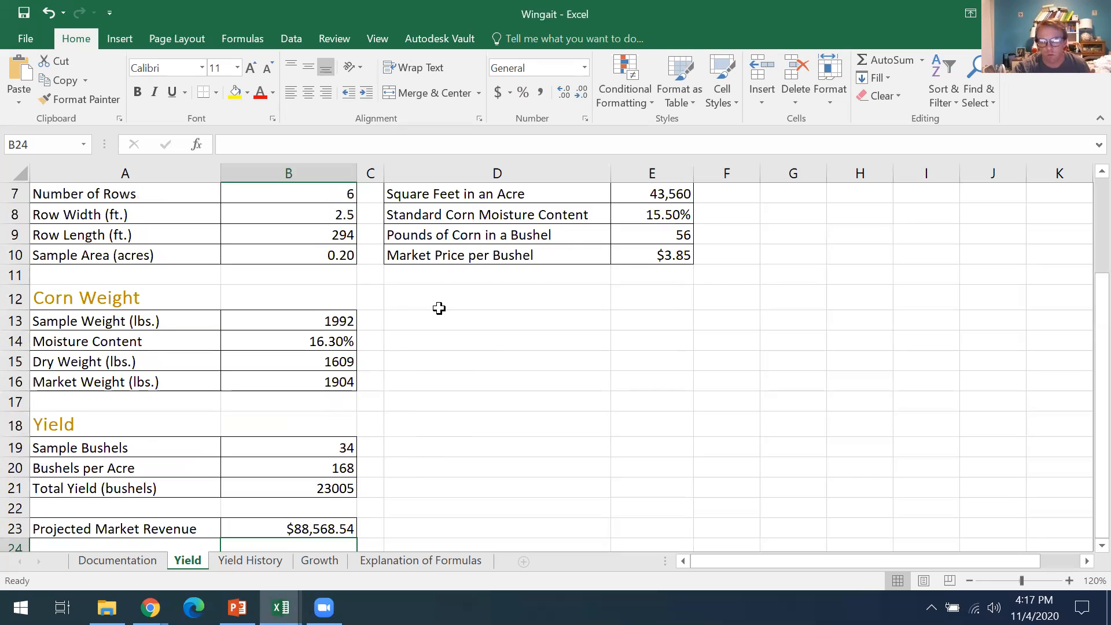
scroll(439, 309, "up", 1)
scroll(433, 310, "up", 1)
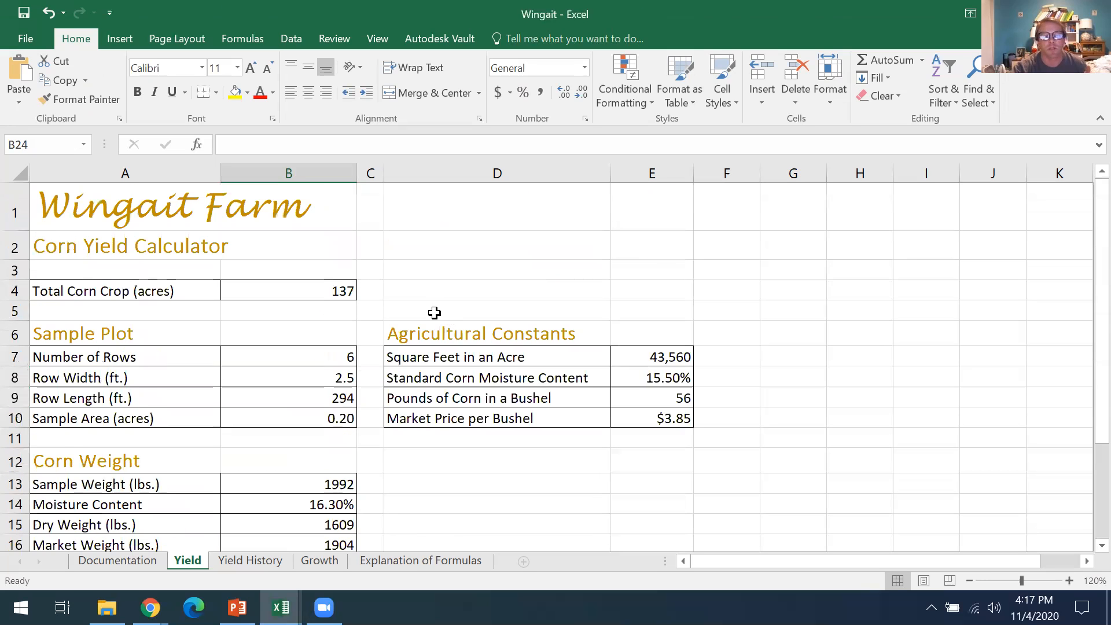
scroll(434, 312, "down", 1)
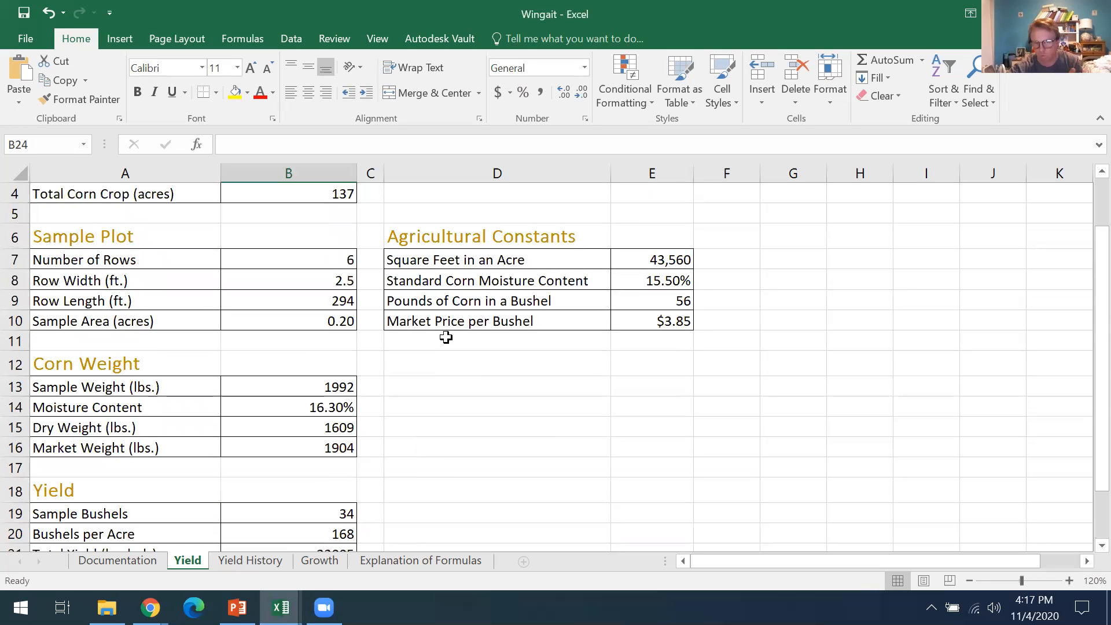
scroll(454, 331, "up", 1)
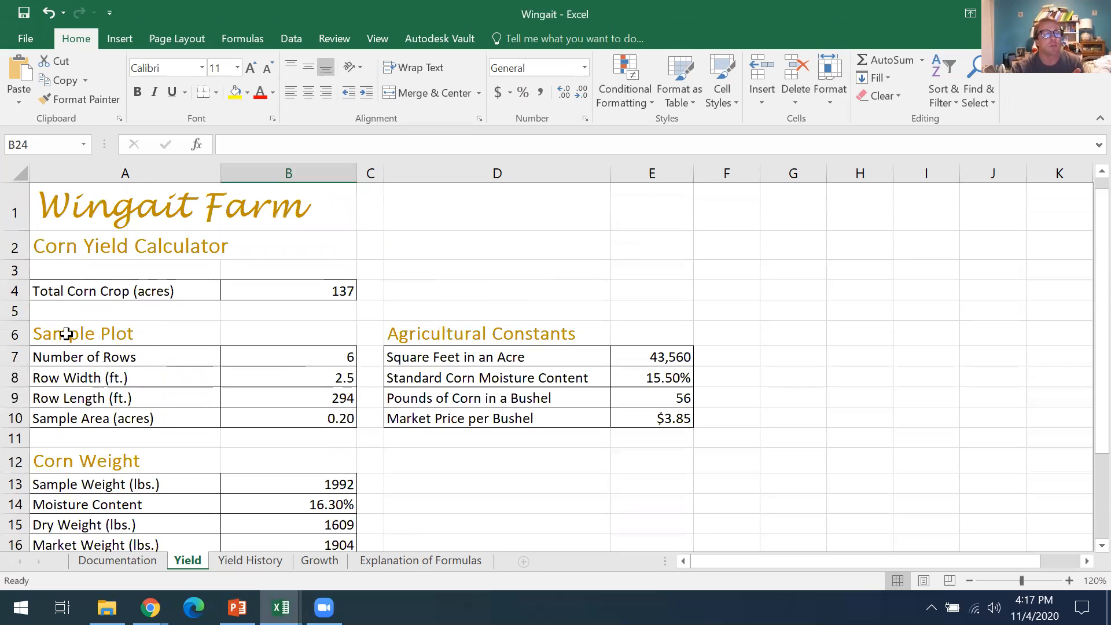
left_click(68, 294)
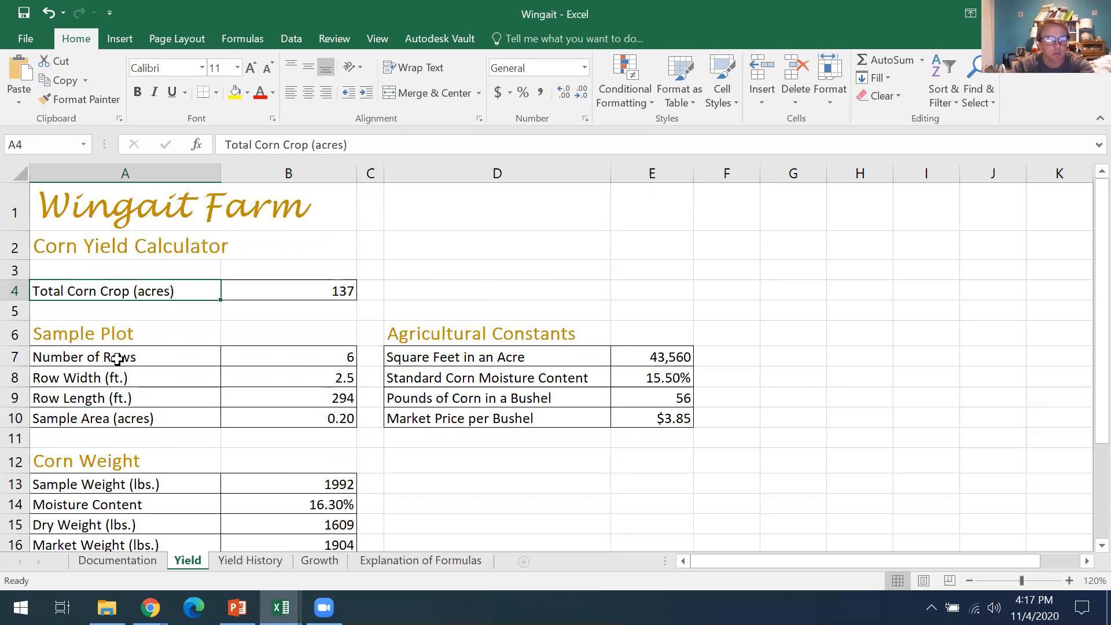
scroll(86, 266, "down", 1)
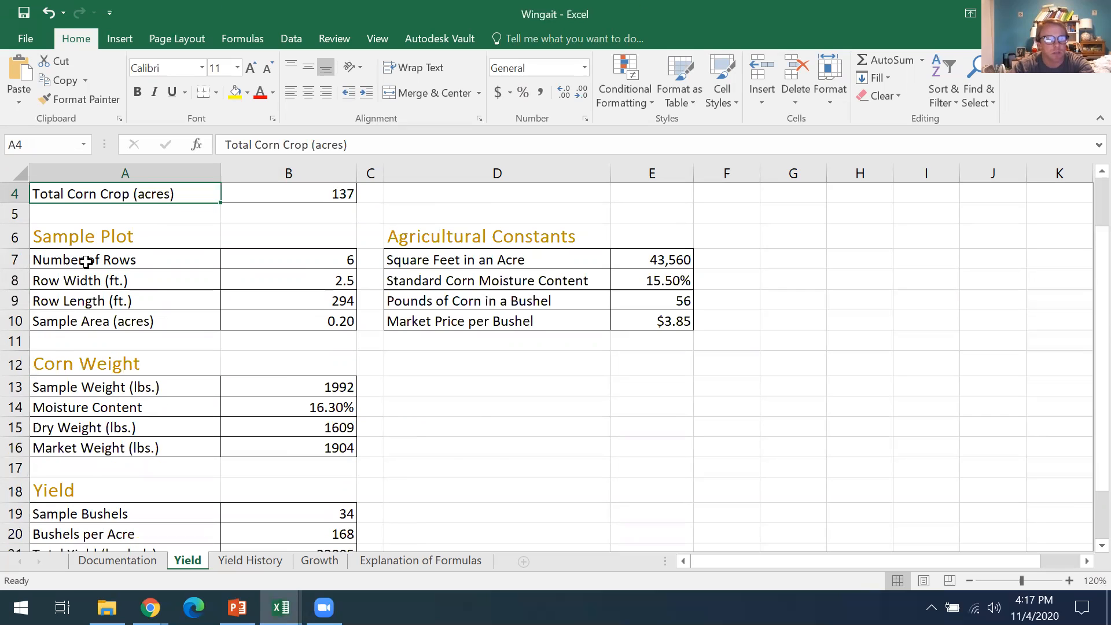
scroll(85, 262, "up", 1)
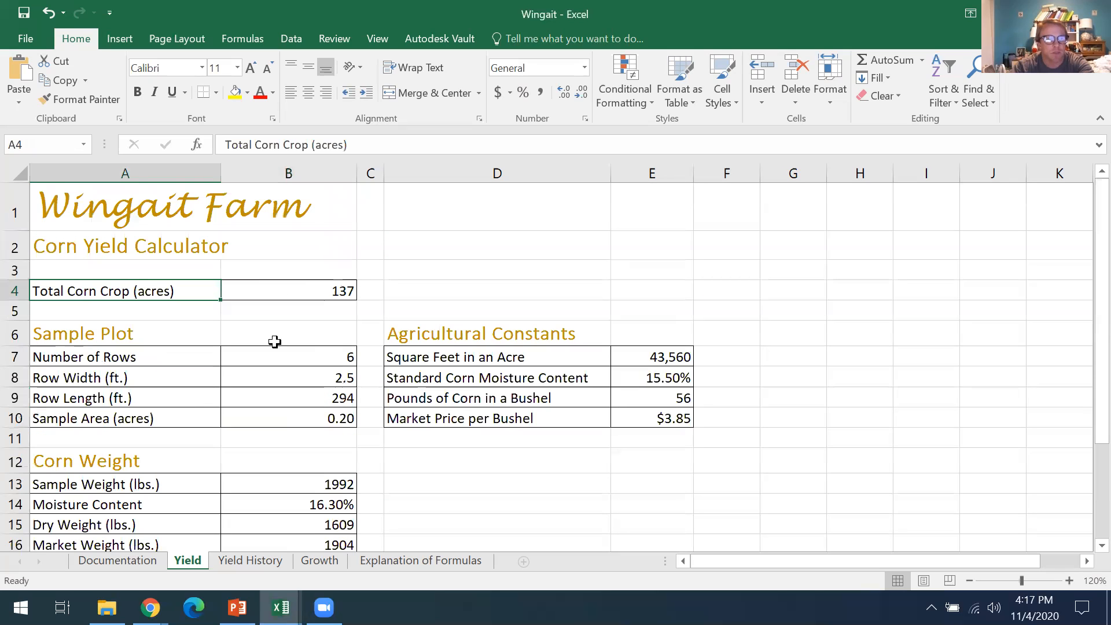
Select cells A4:B4 and look through the available workbook themes and cell styles without applying any.
key("shift+Right")
left_click(178, 38)
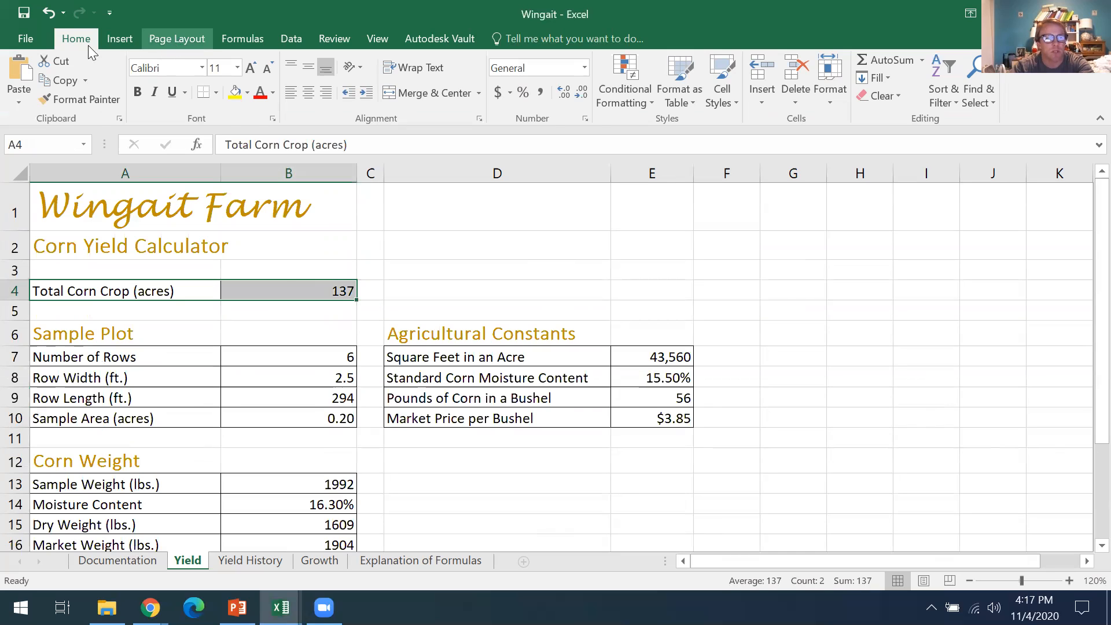
left_click(17, 94)
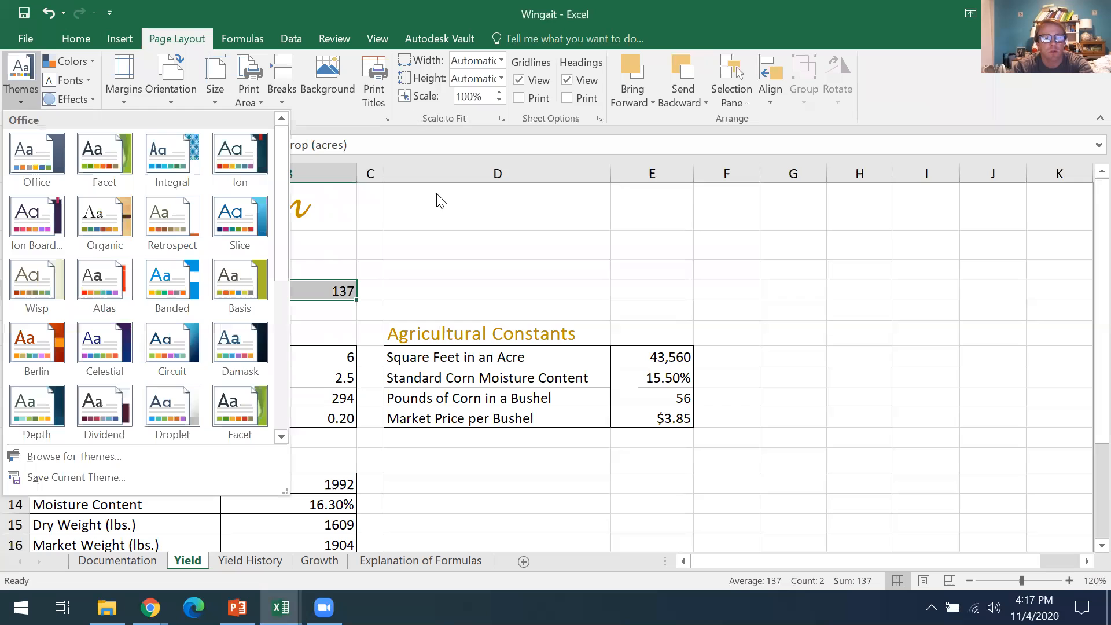
left_click(271, 98)
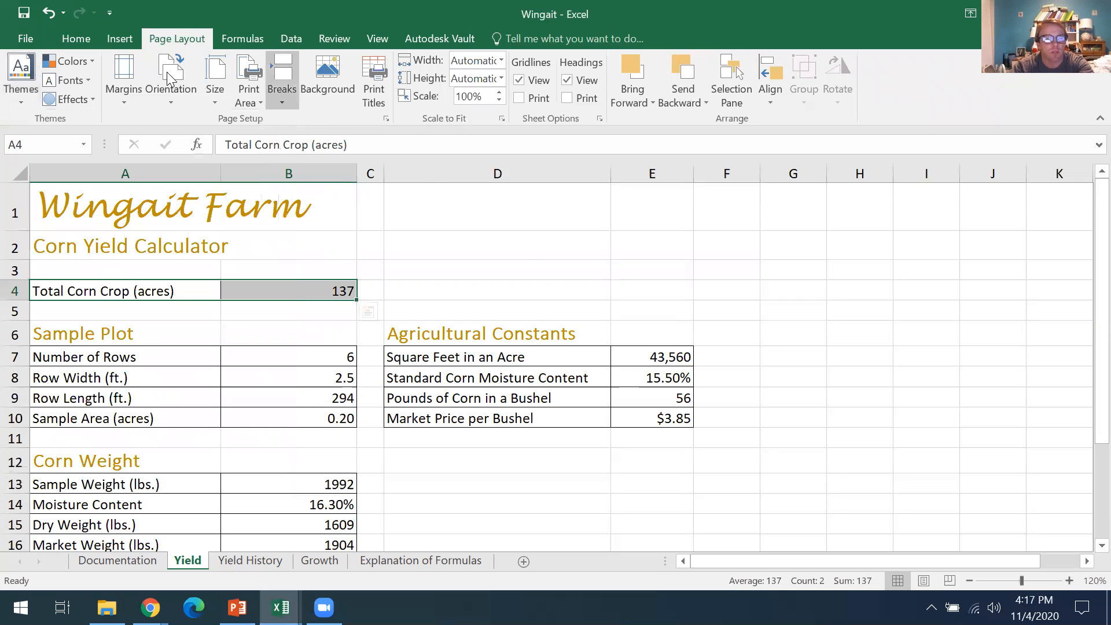
left_click(120, 42)
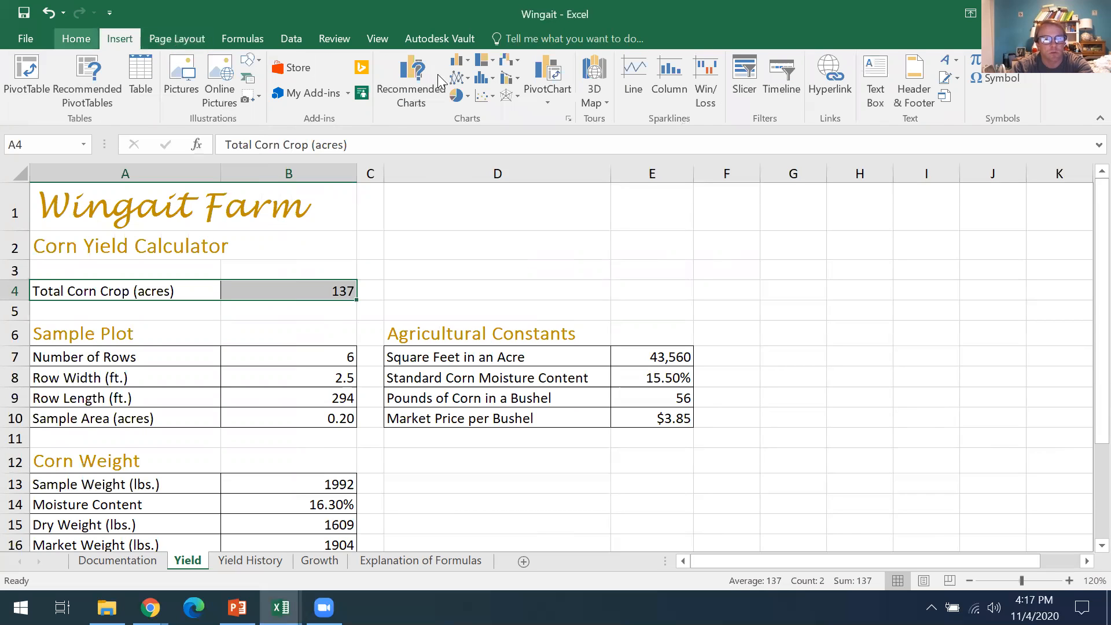
scroll(528, 90, "up", 1)
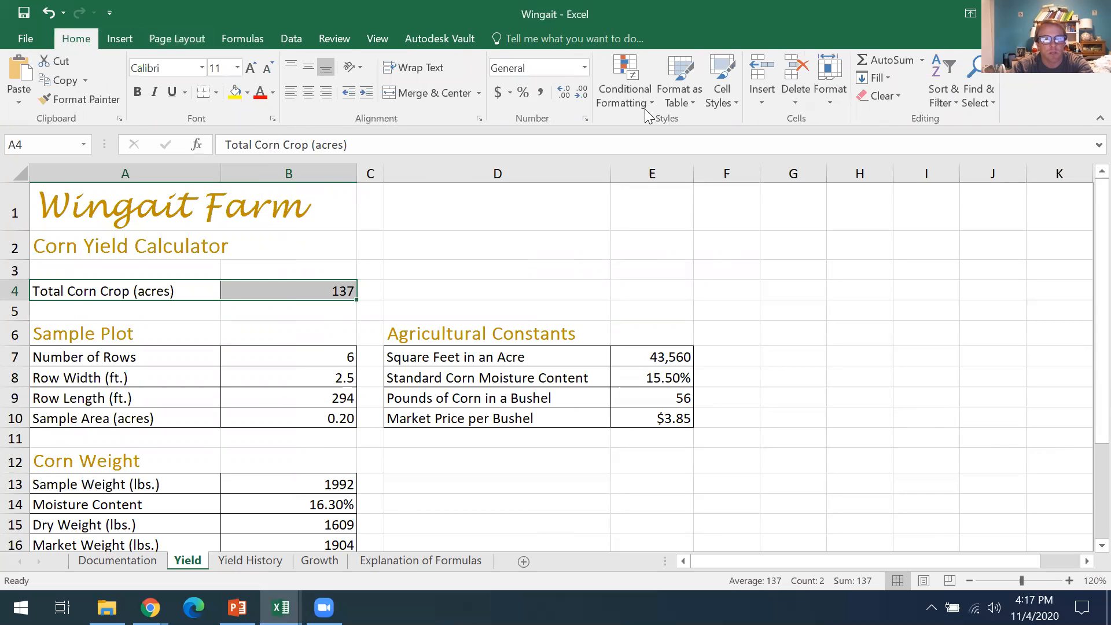
left_click(730, 101)
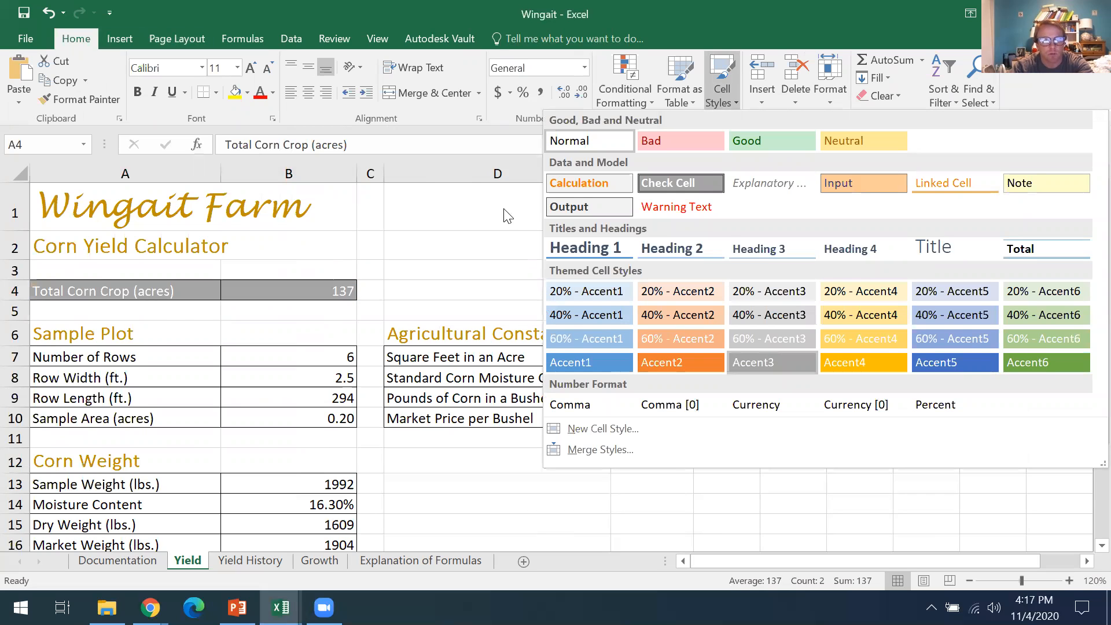
left_click(492, 173)
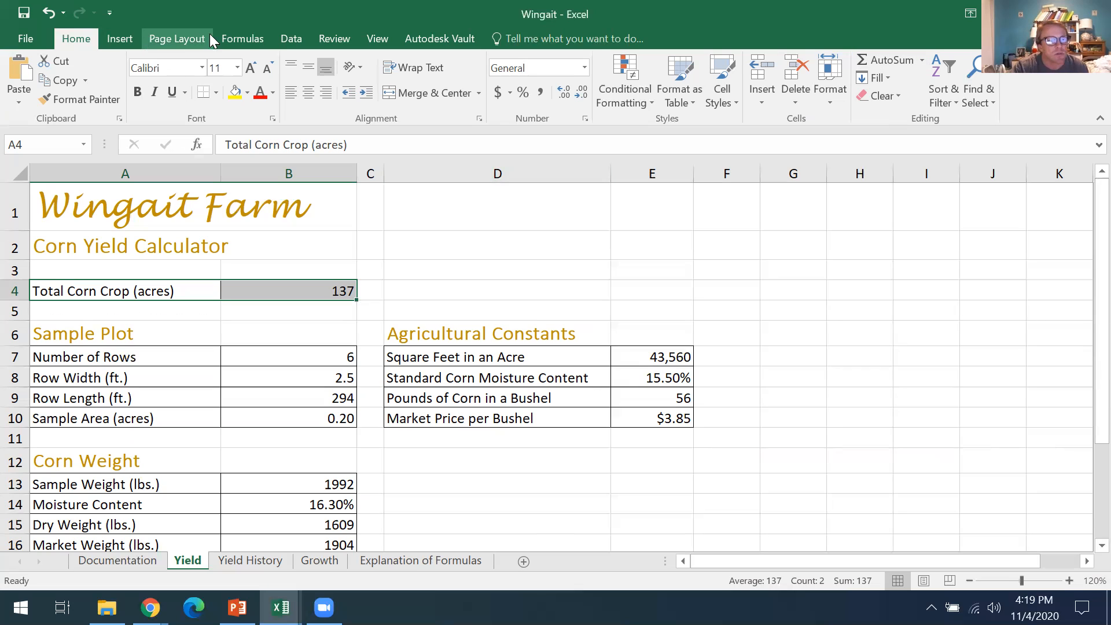
Open the full function list from the AutoSum options and look through the Math & Trig functions.
left_click(243, 33)
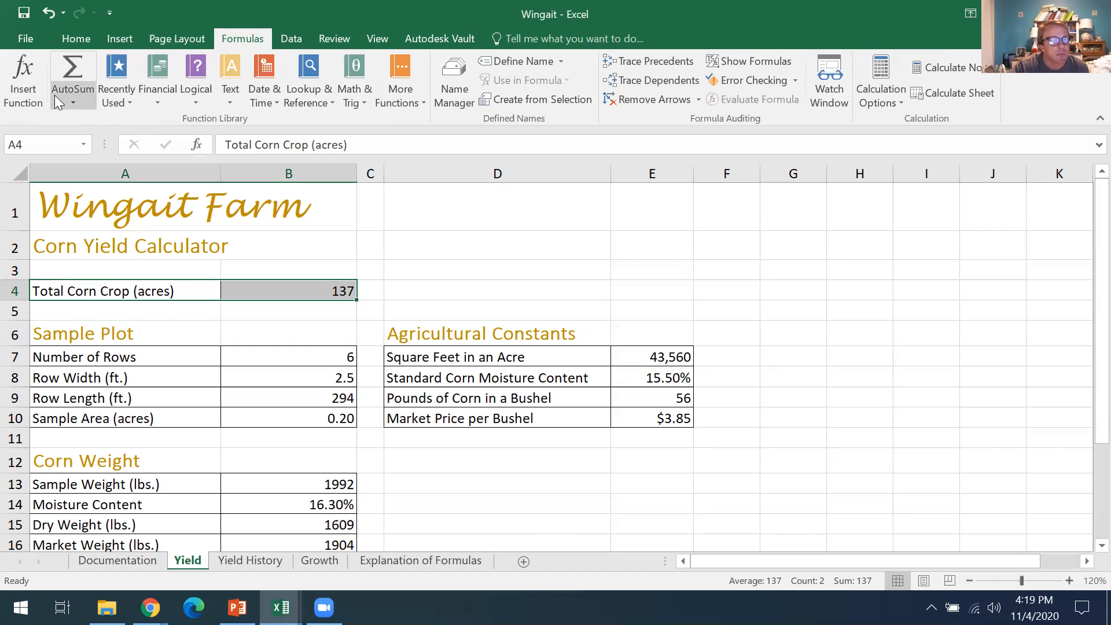
left_click(73, 103)
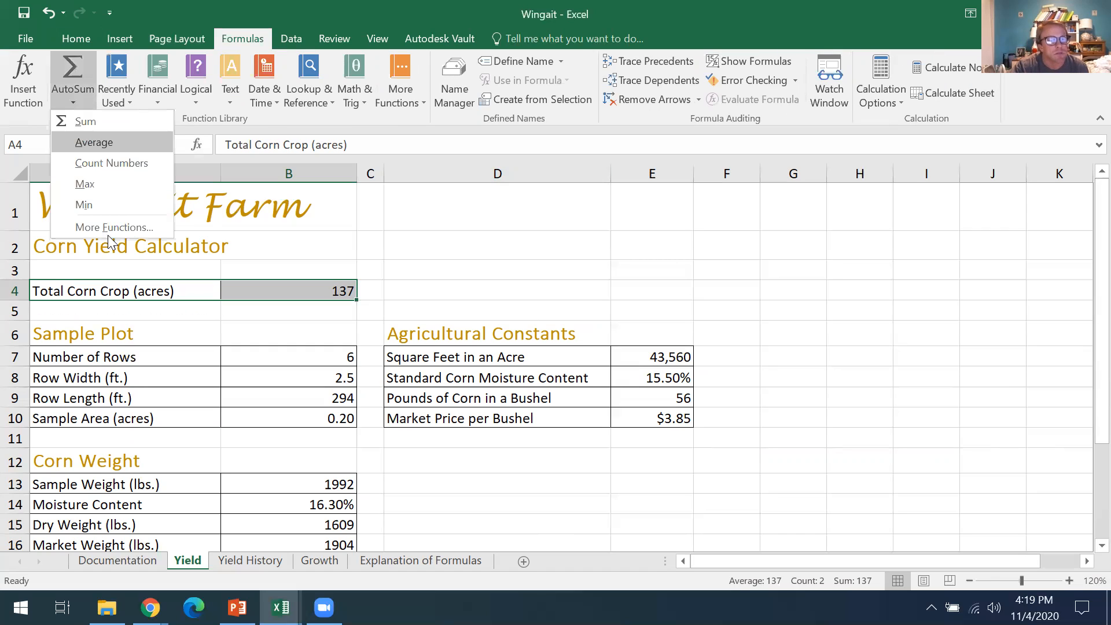
left_click(114, 228)
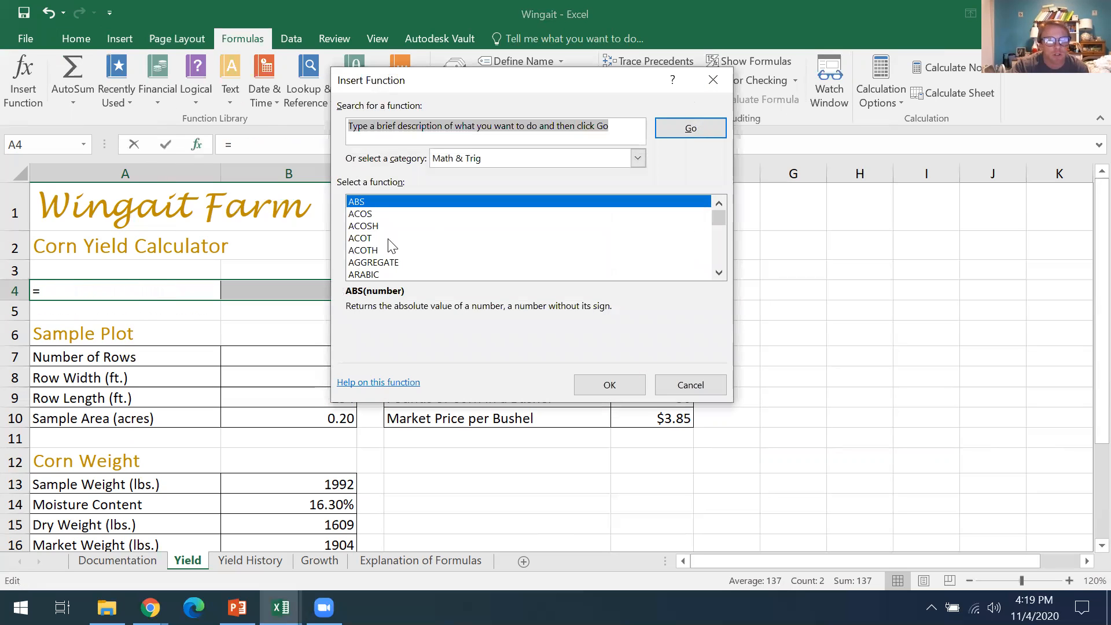
scroll(392, 245, "down", 1)
scroll(392, 246, "down", 2)
scroll(389, 243, "up", 1)
scroll(384, 239, "up", 1)
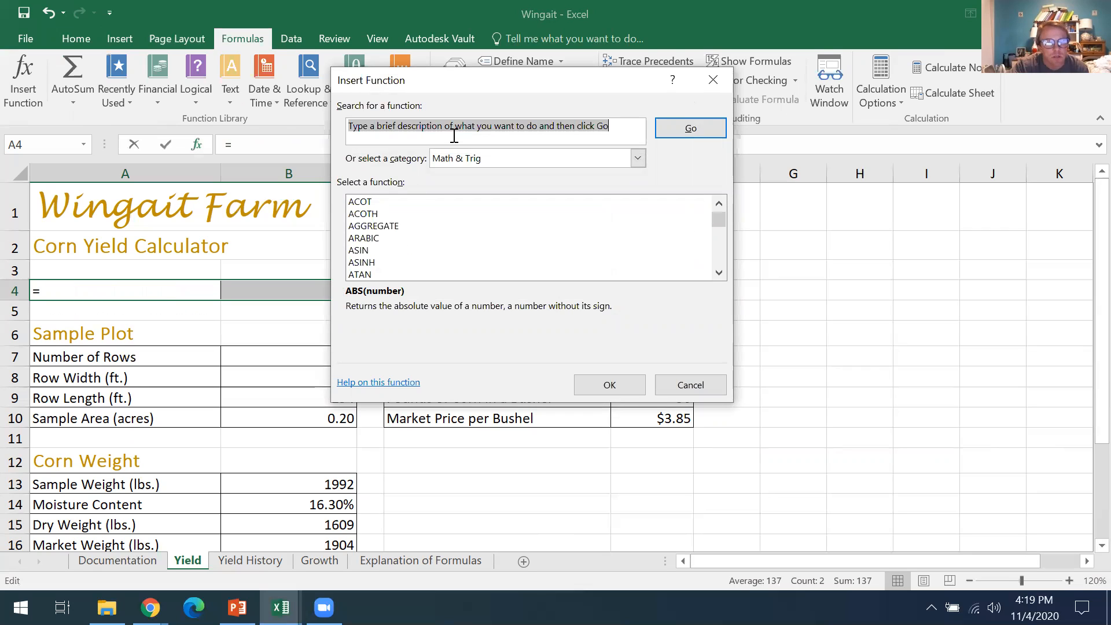
Switch the function category to All, browse the alphabetical list around AVERAGE, and close it without inserting a function.
left_click(517, 164)
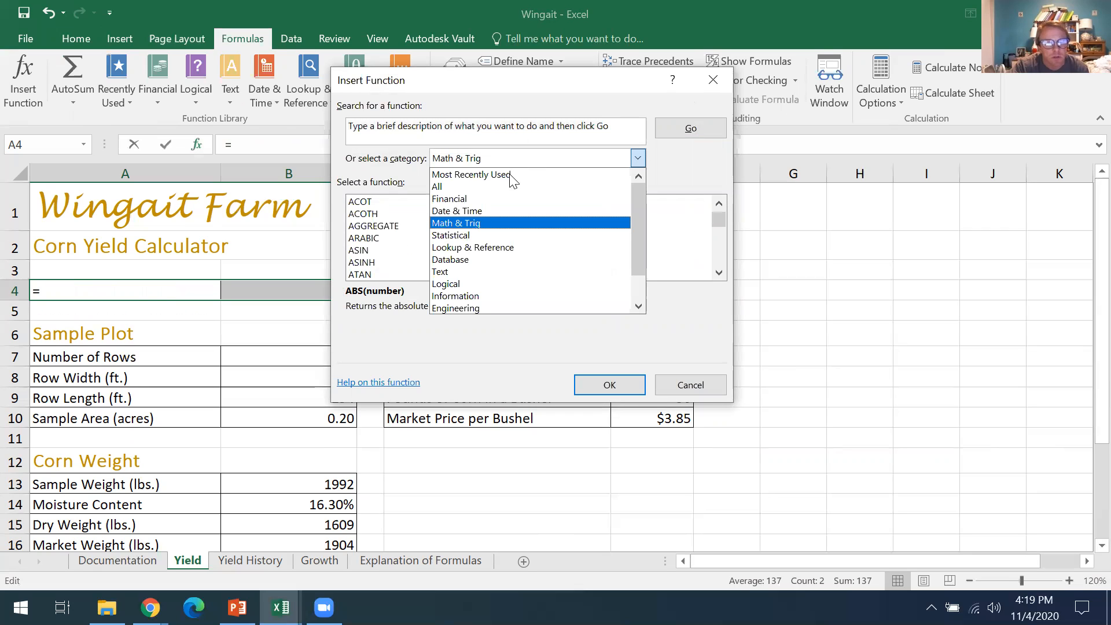
left_click(416, 223)
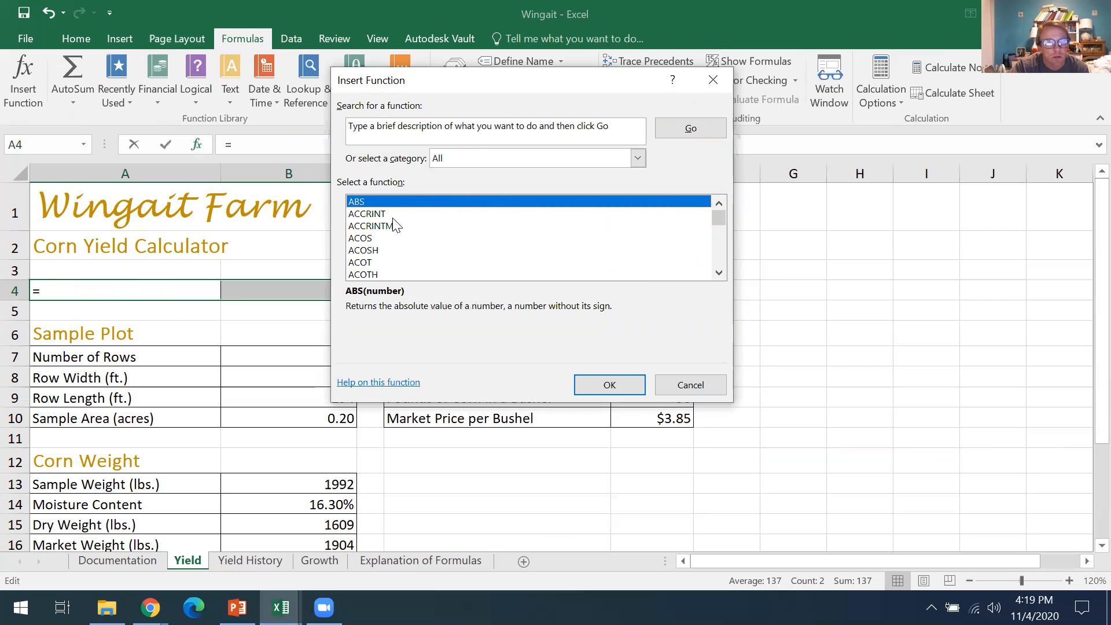
scroll(393, 226, "down", 4)
scroll(382, 229, "down", 4)
scroll(382, 235, "up", 1)
scroll(384, 236, "up", 1)
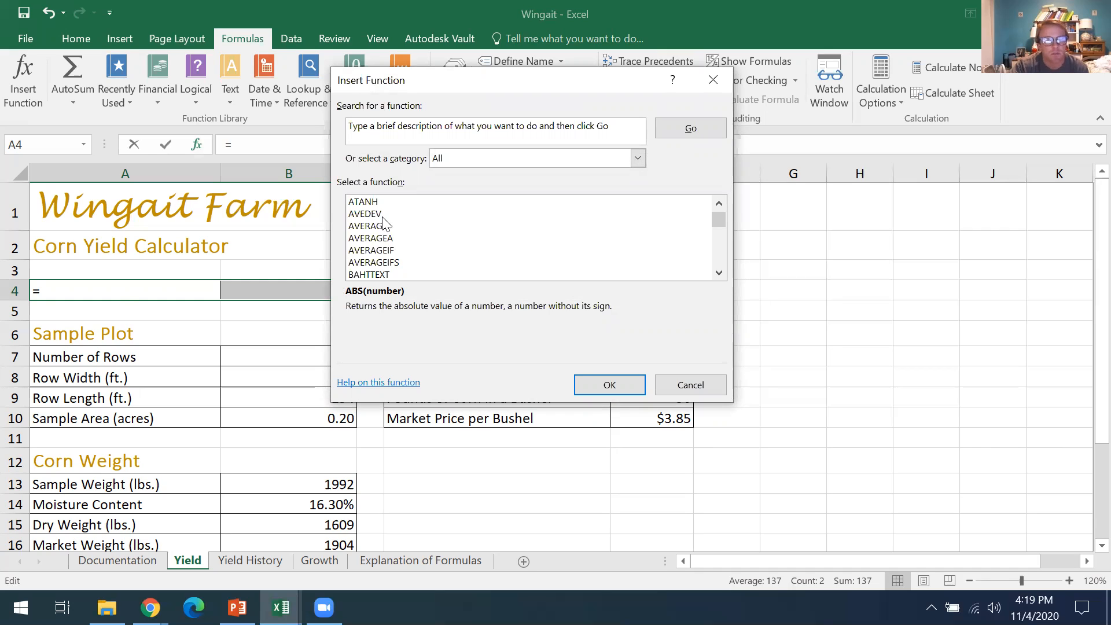
scroll(503, 270, "up", 1)
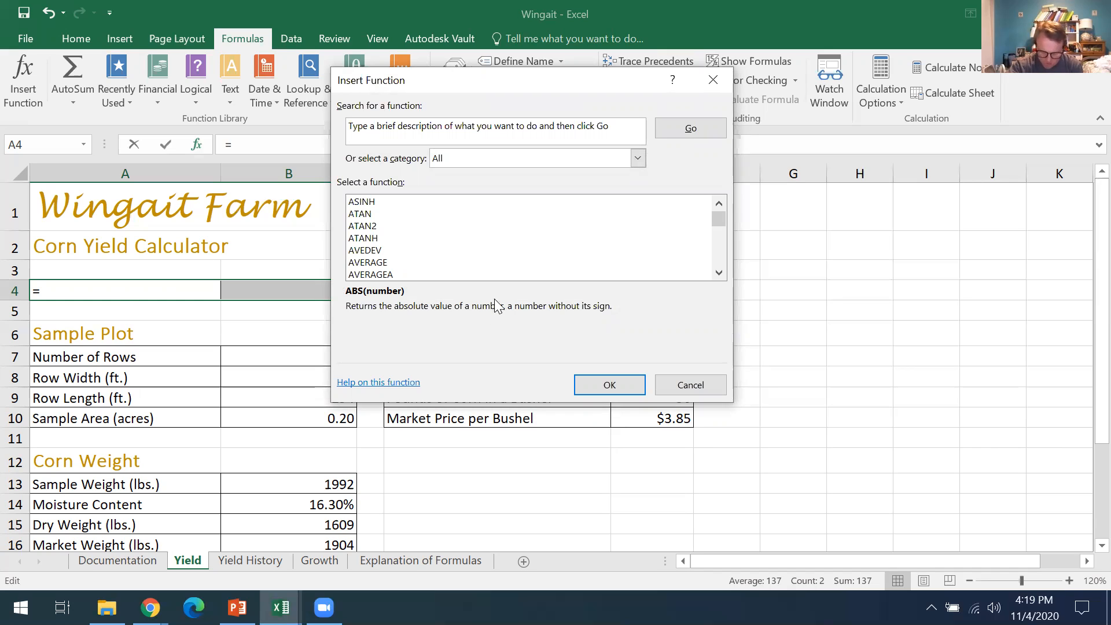
left_click(688, 386)
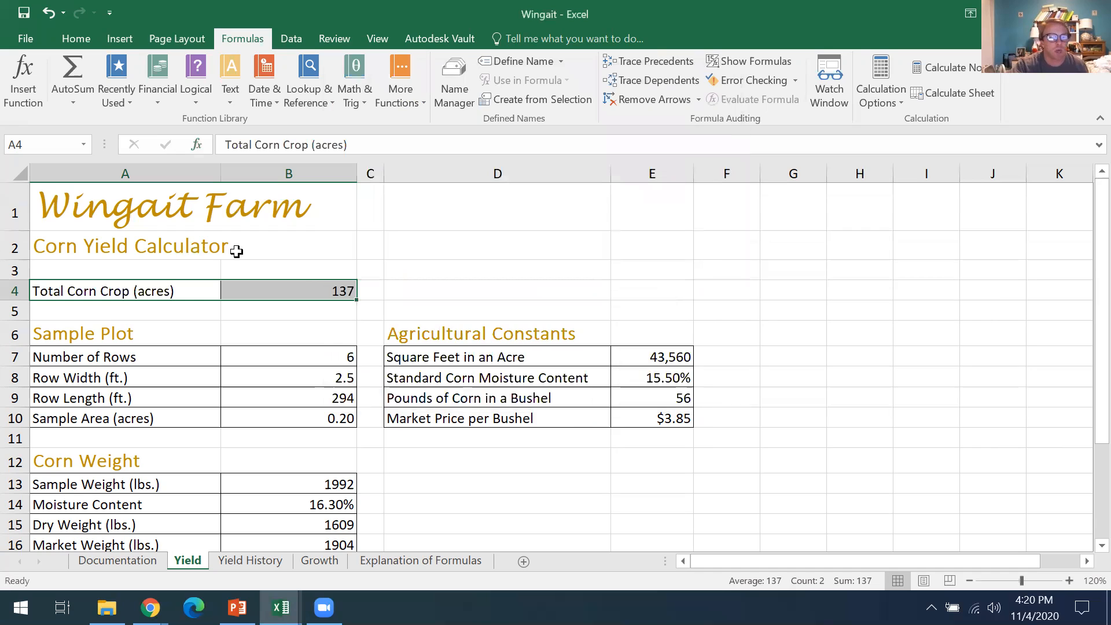
scroll(286, 251, "down", 2)
scroll(285, 251, "up", 2)
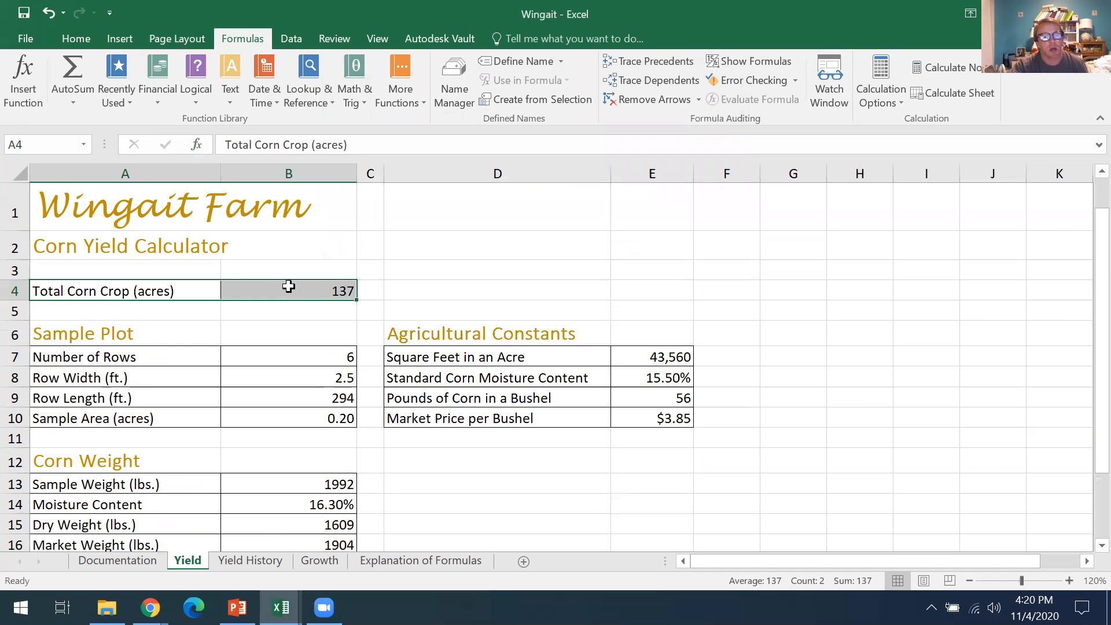
scroll(285, 280, "down", 5)
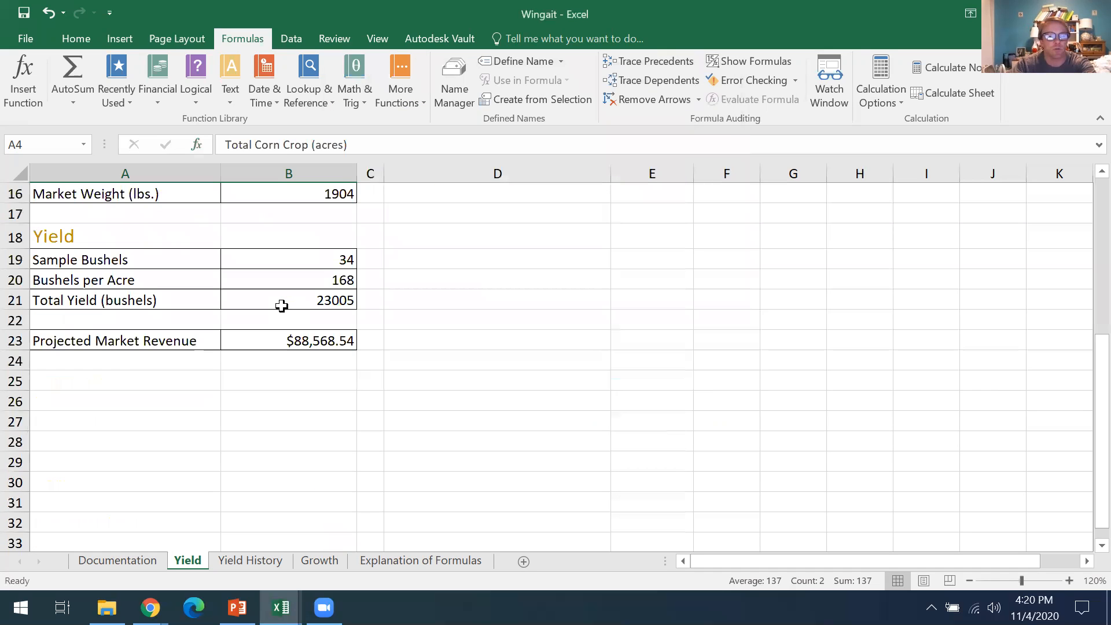
left_click(281, 408)
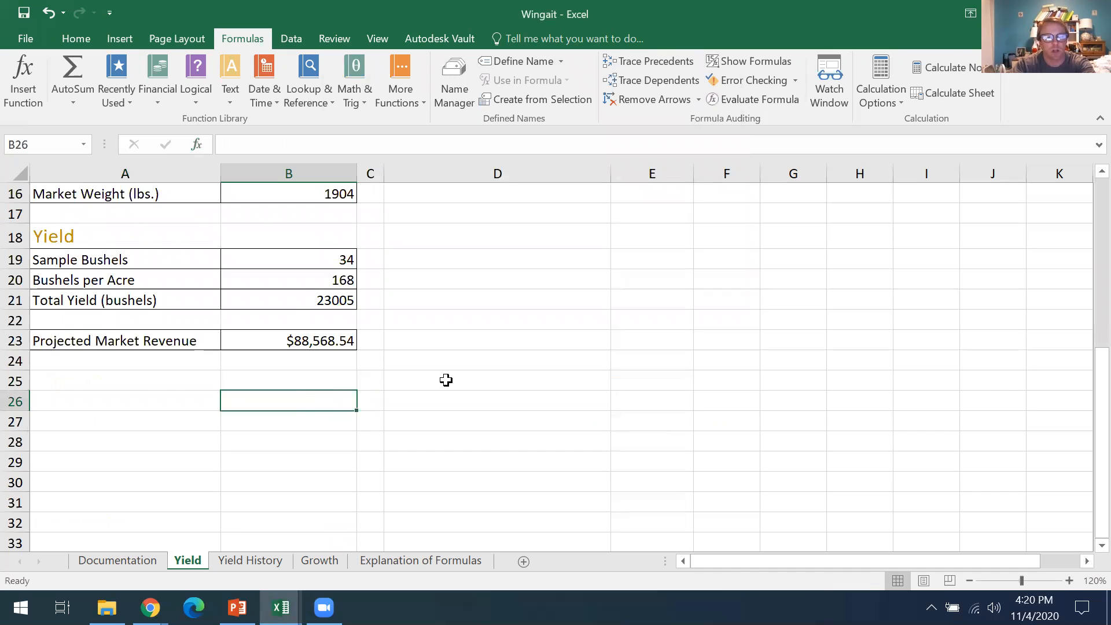
scroll(445, 380, "up", 1)
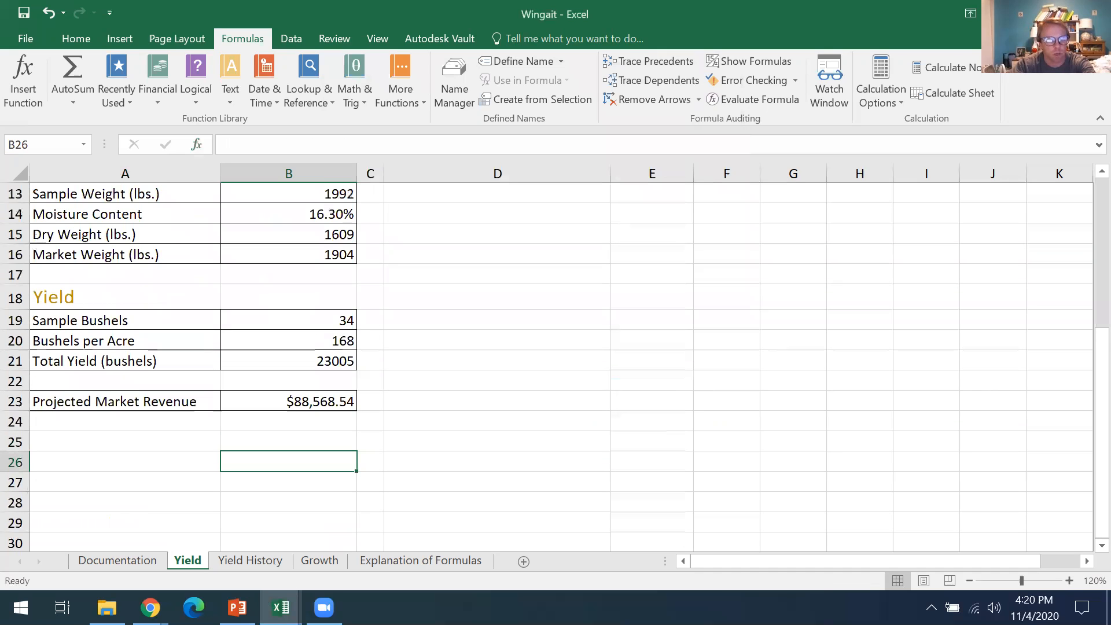
Open the Growth sheet and look through its Daily Low and Daily High temperature columns down to the last data row.
left_click(325, 569)
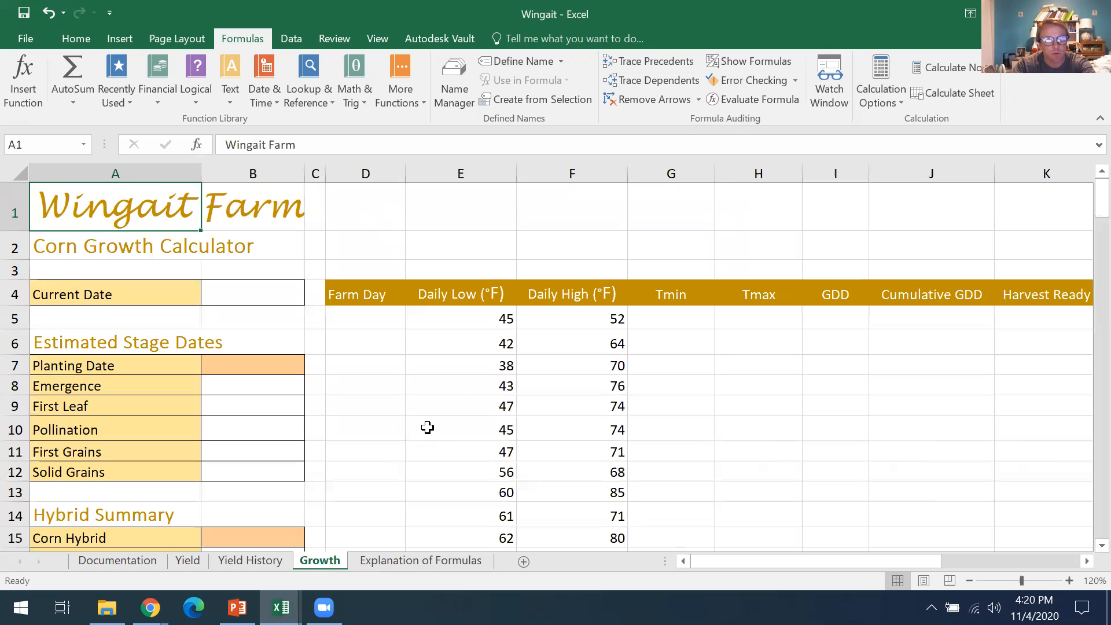
scroll(428, 428, "down", 1)
scroll(438, 431, "down", 3)
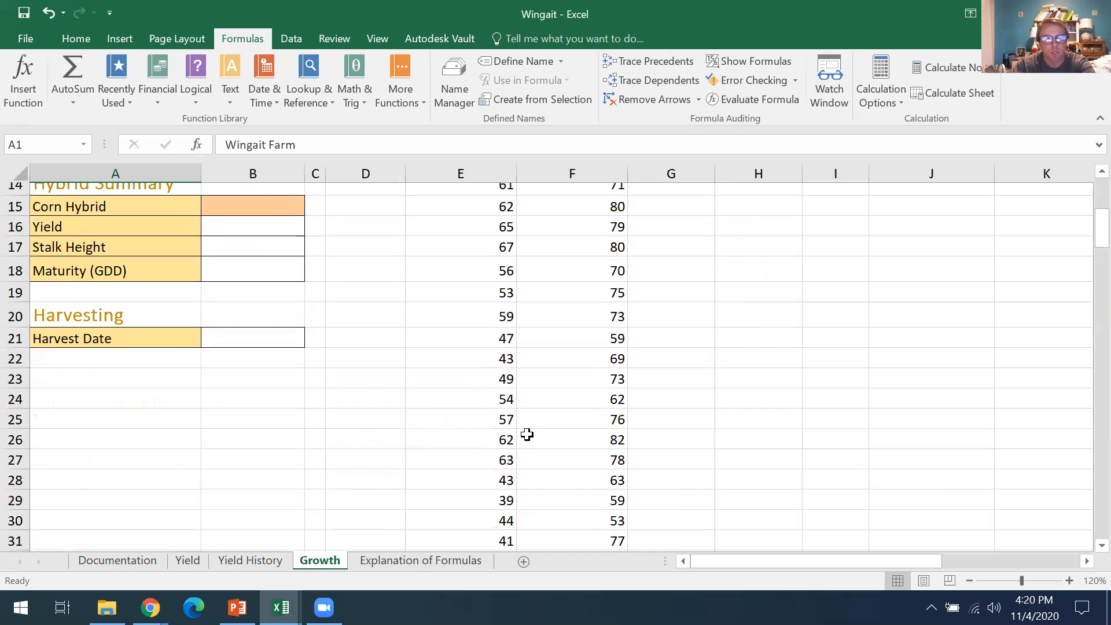
scroll(520, 434, "down", 6)
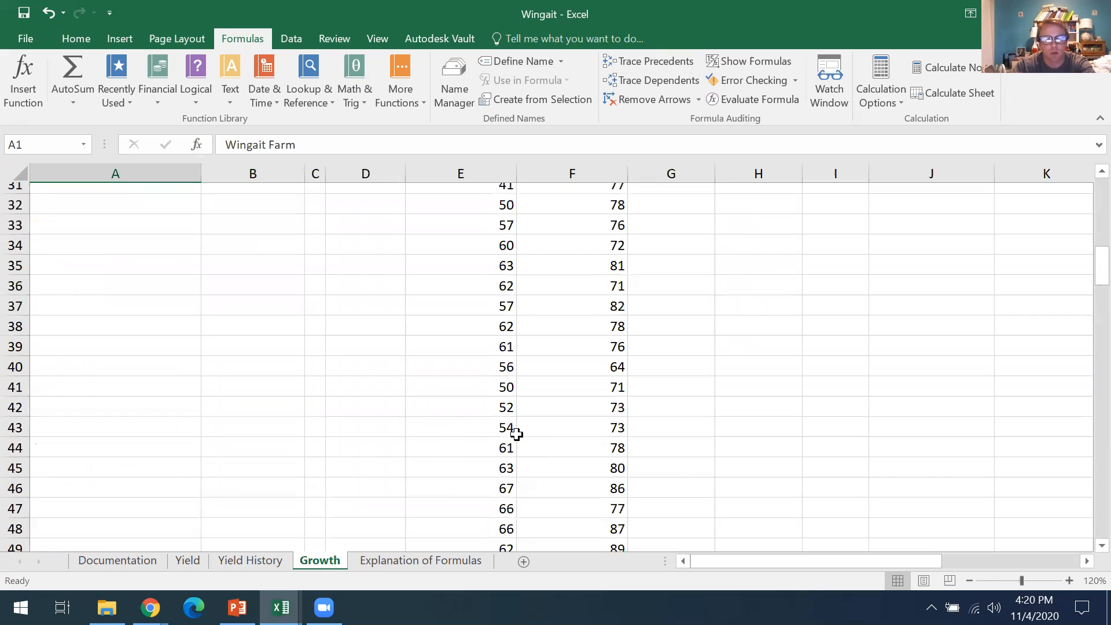
scroll(520, 391, "down", 3)
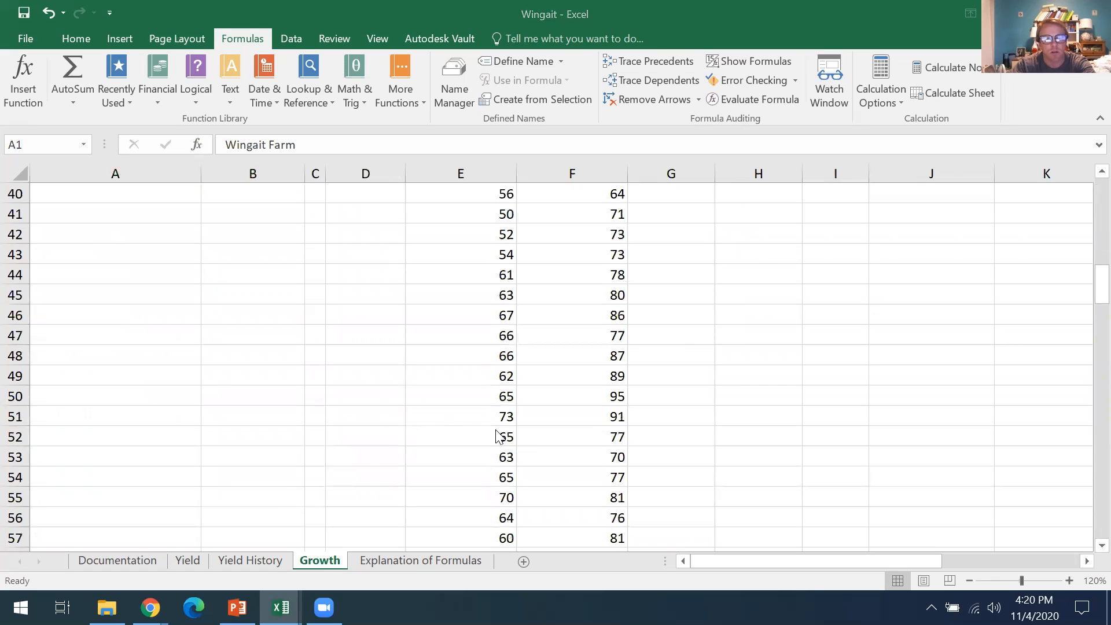
left_click(760, 384)
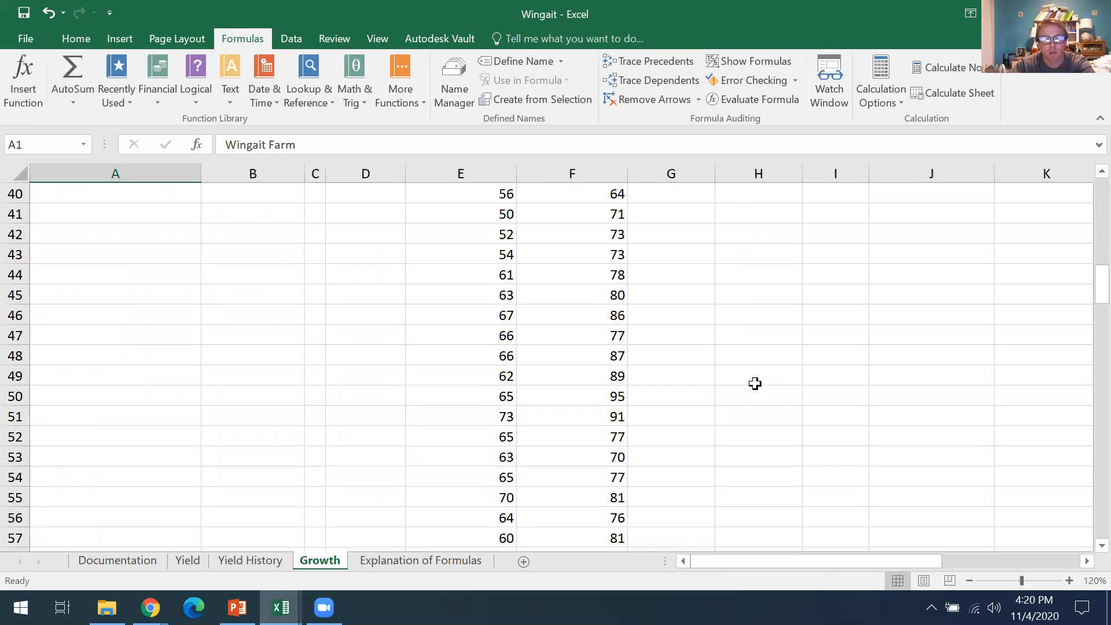
scroll(755, 384, "up", 3)
scroll(738, 379, "down", 15)
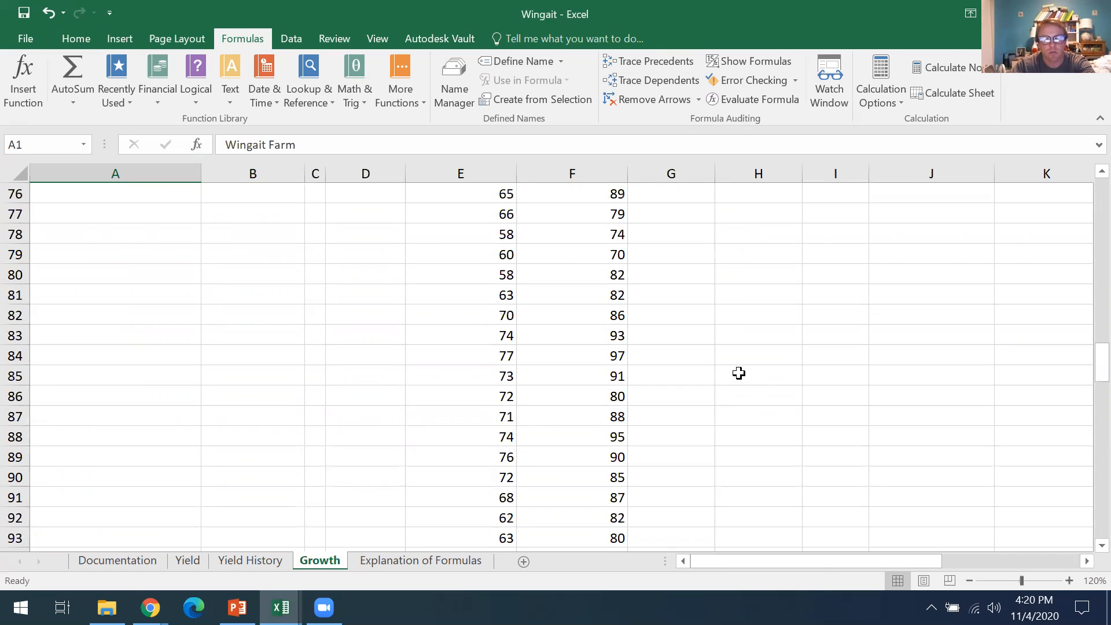
scroll(738, 373, "down", 5)
scroll(739, 373, "down", 15)
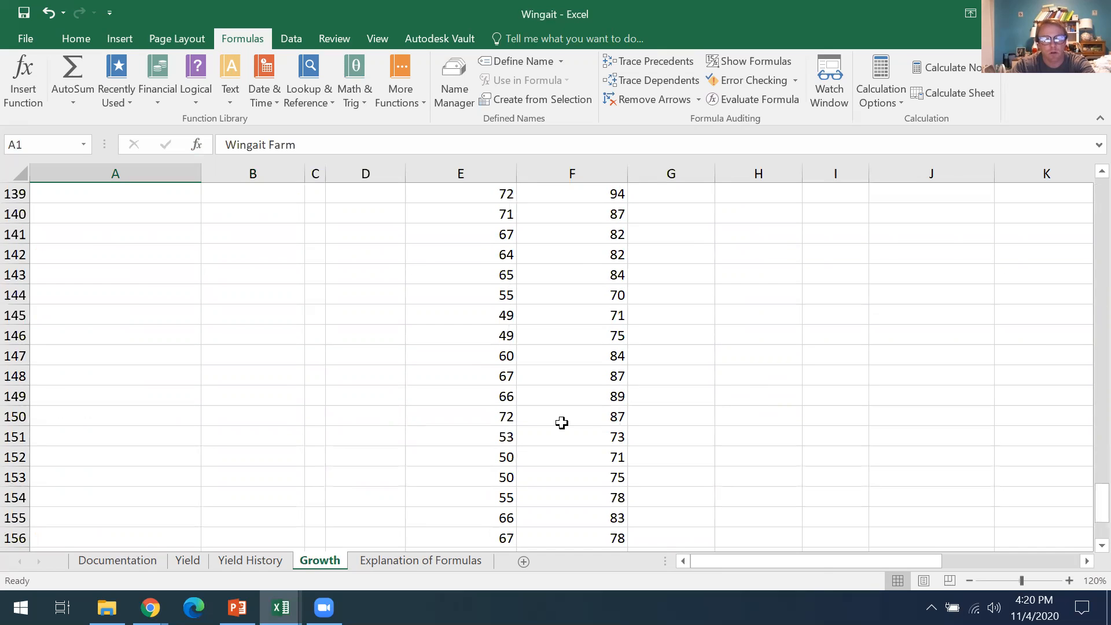
scroll(498, 423, "down", 5)
Start an AVERAGE formula in cell E165, below the Daily Low column.
left_click(484, 414)
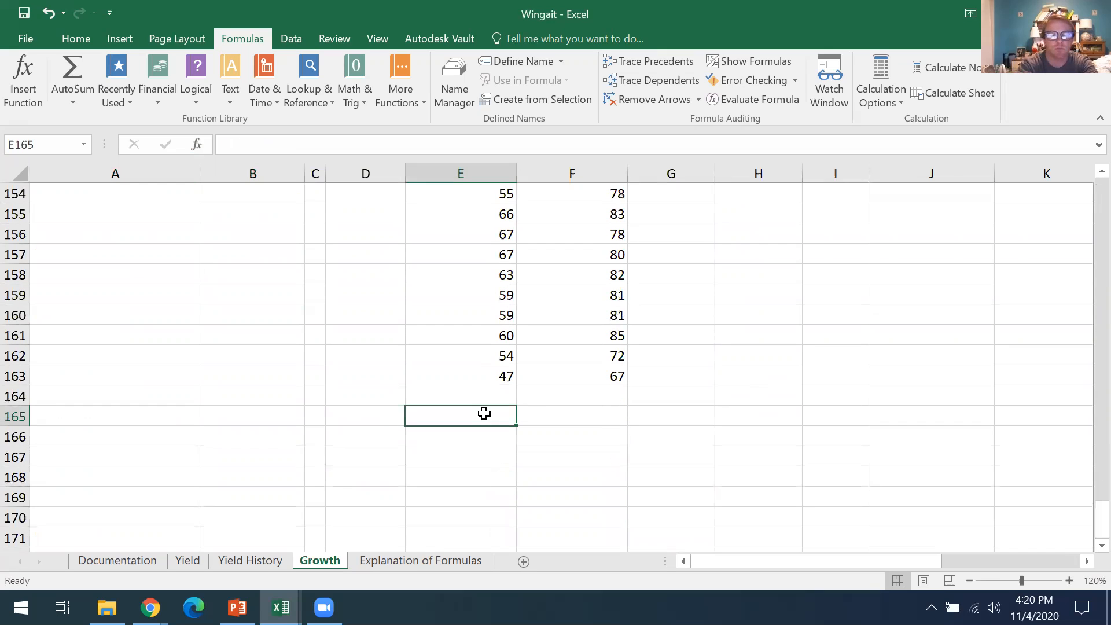
type("=")
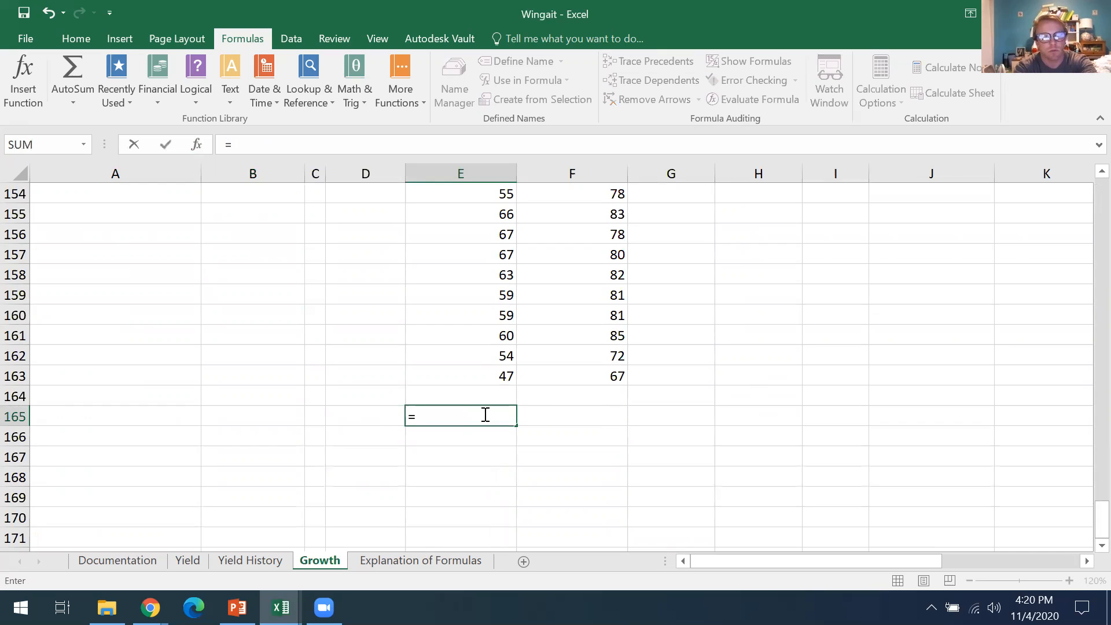
type("AV")
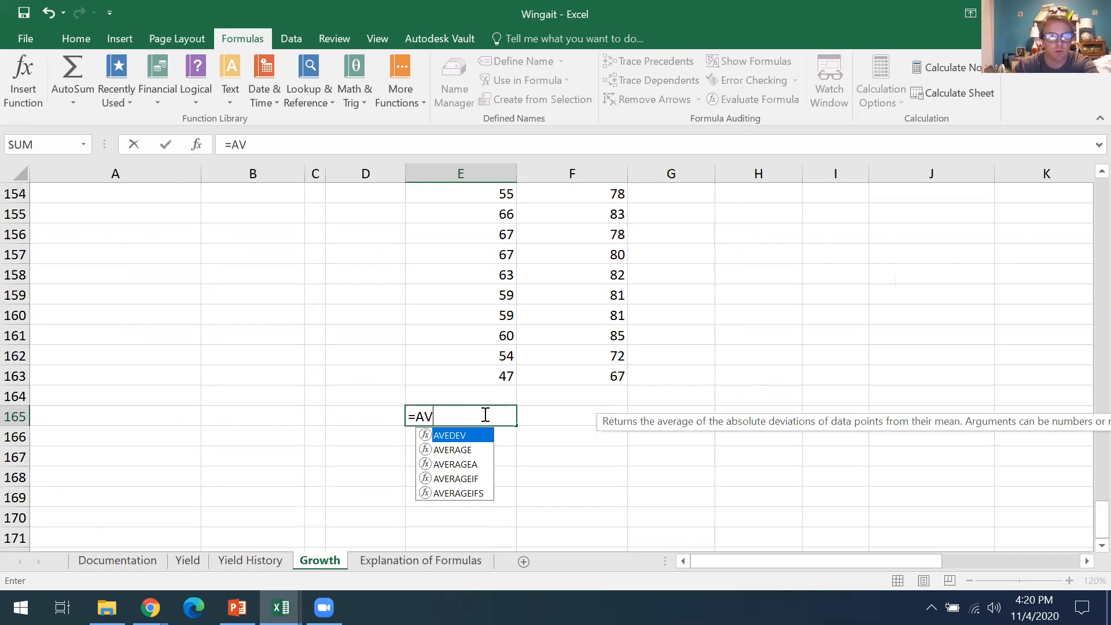
left_click(451, 450)
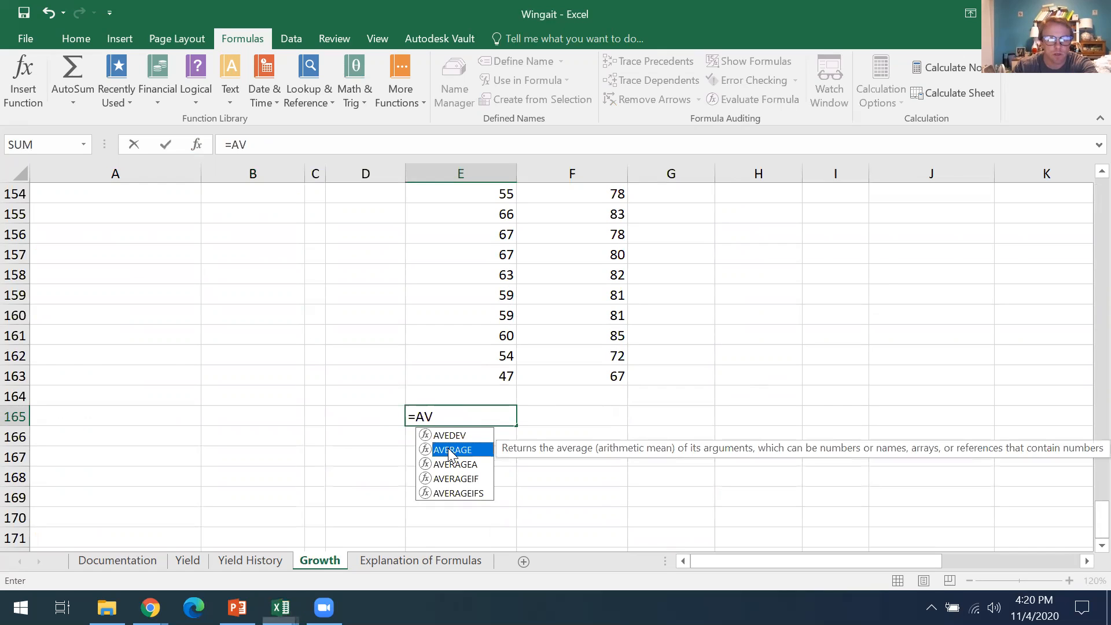
double_click(451, 449)
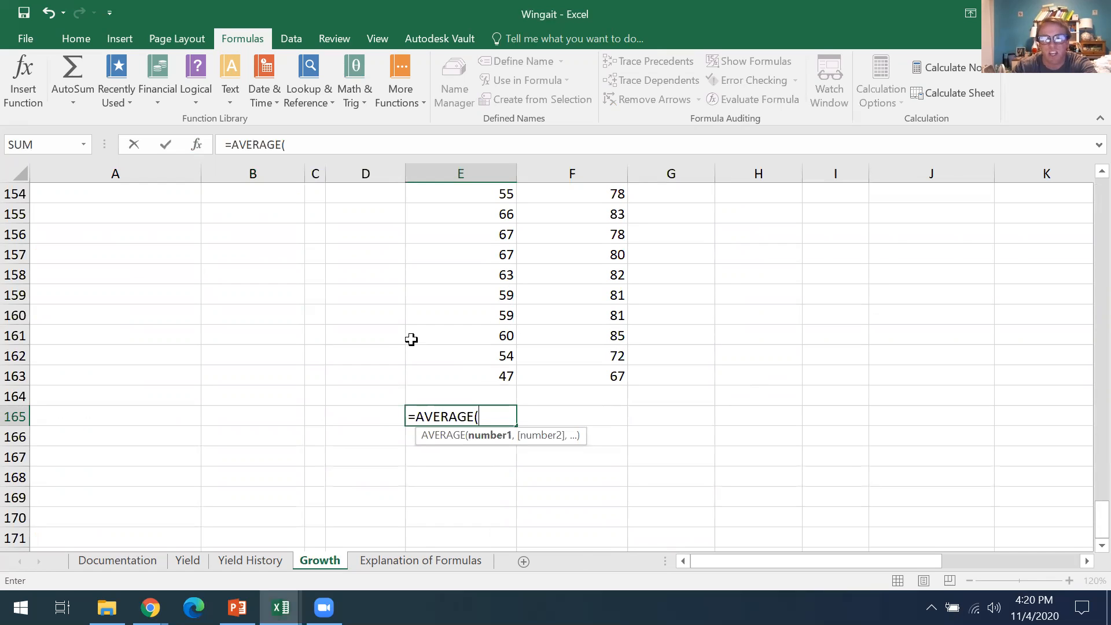
Complete the formula as =AVERAGE(E5:E163) by picking the whole range of Daily Low temperatures, and enter it.
scroll(411, 340, "up", 15)
scroll(426, 342, "up", 18)
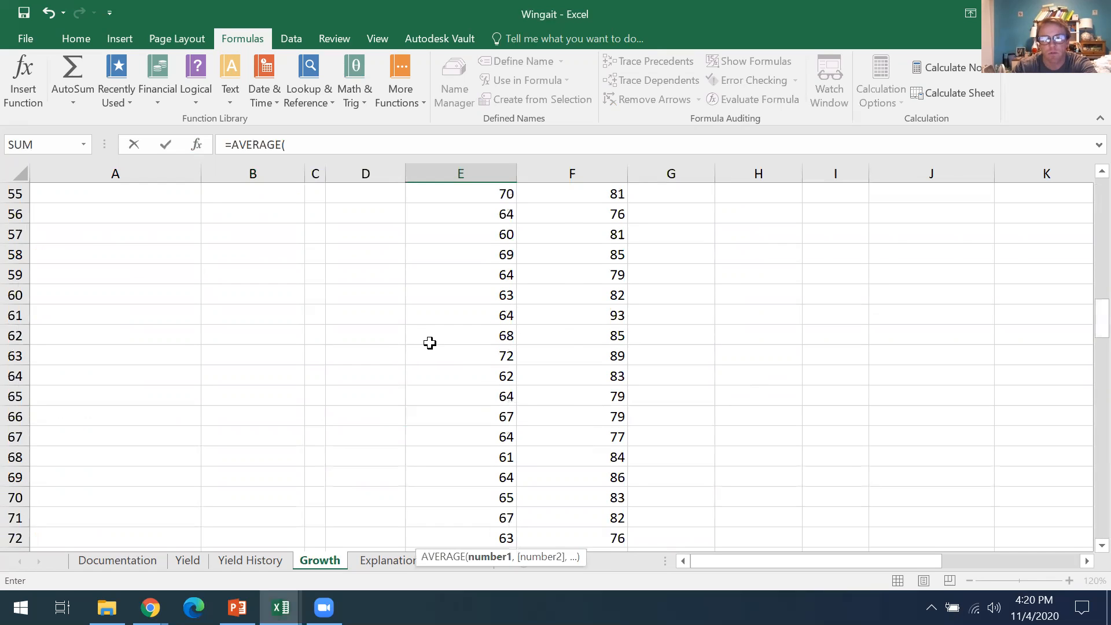
scroll(429, 343, "up", 18)
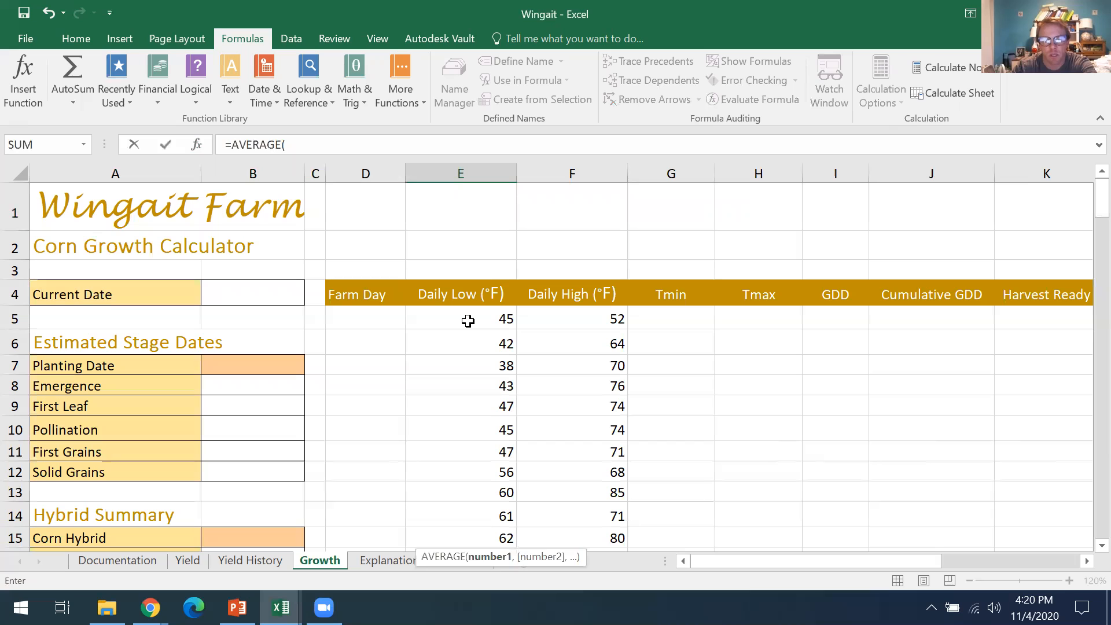
left_click(468, 321)
scroll(467, 320, "down", 9)
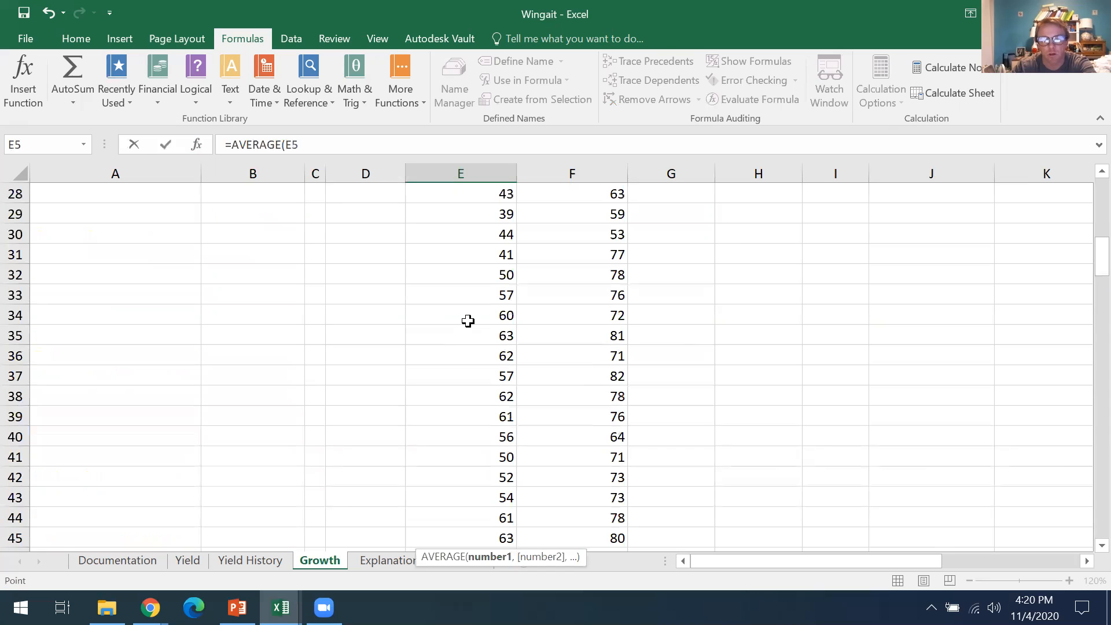
scroll(467, 320, "down", 17)
scroll(468, 321, "down", 15)
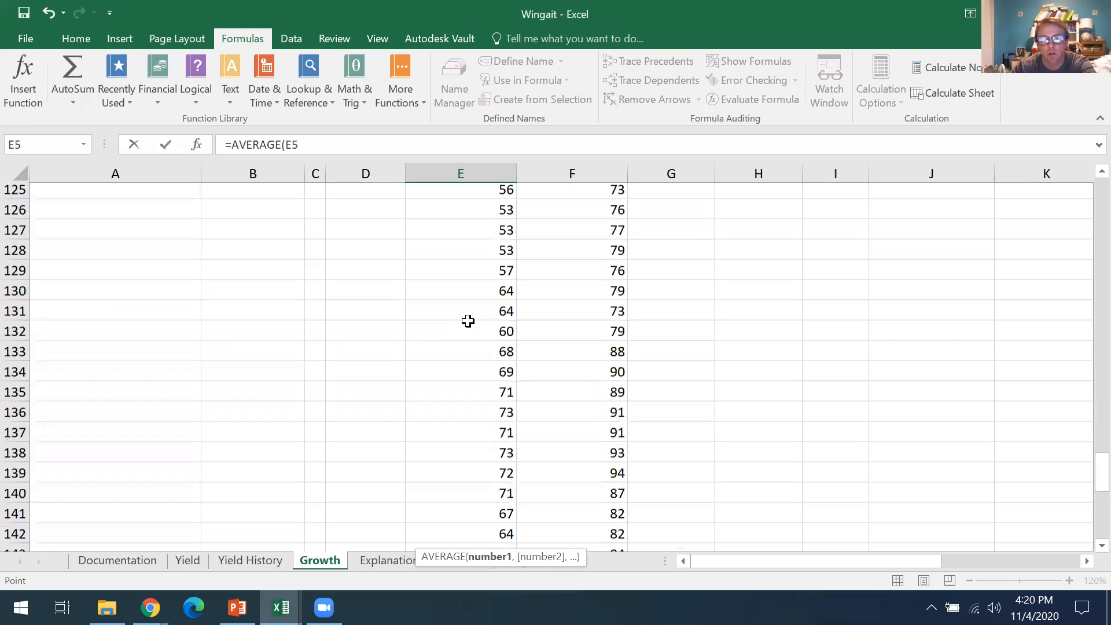
scroll(467, 321, "down", 11)
scroll(468, 321, "up", 1)
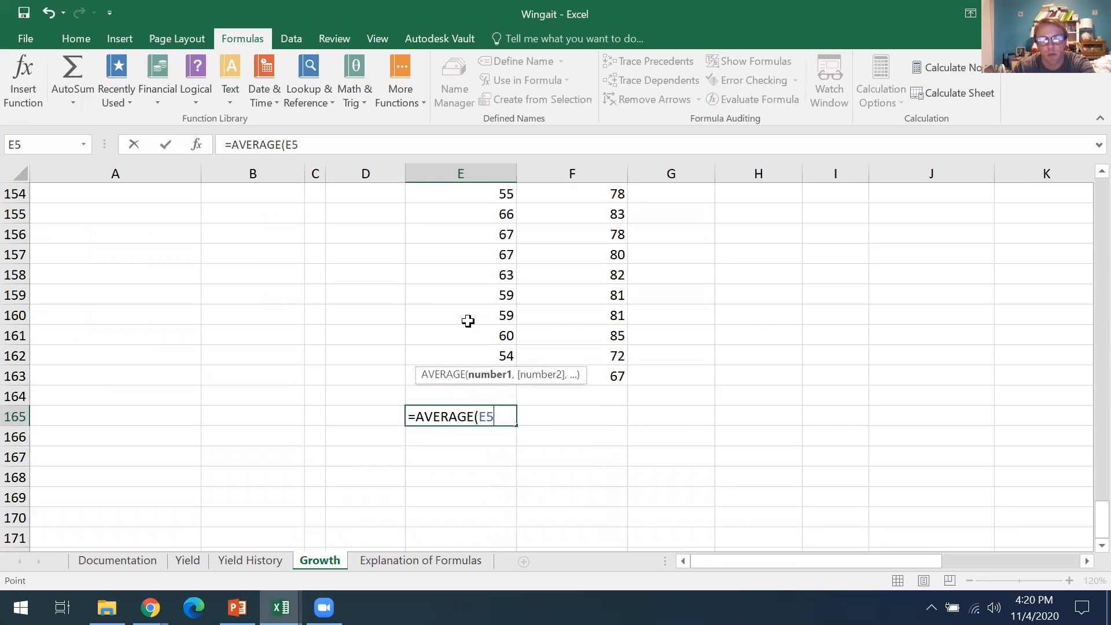
scroll(468, 320, "down", 1)
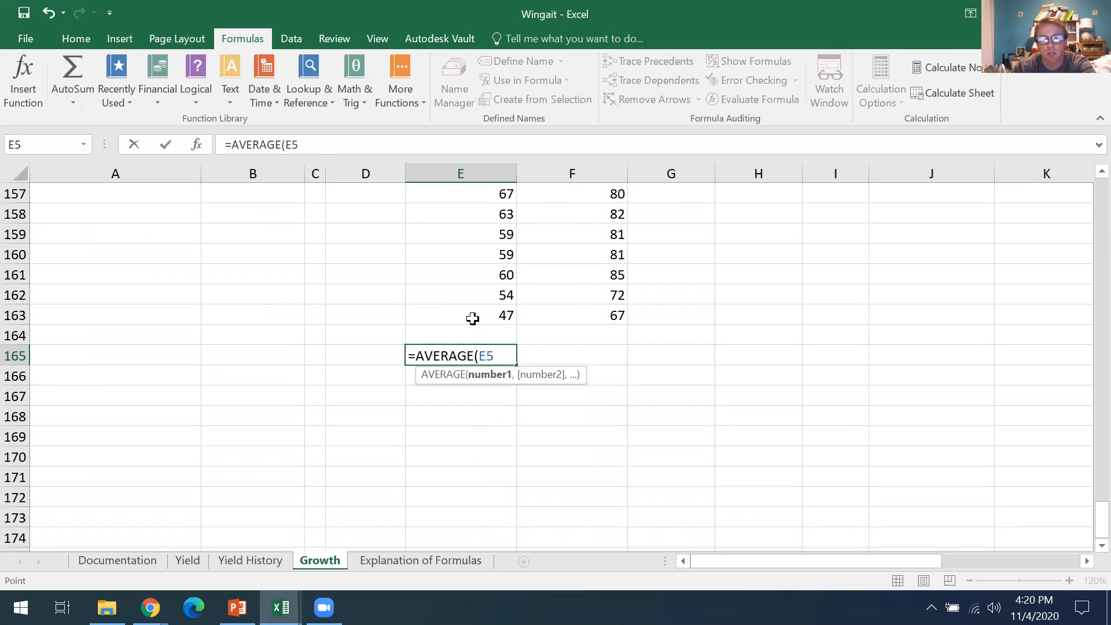
left_click(472, 318, "shift")
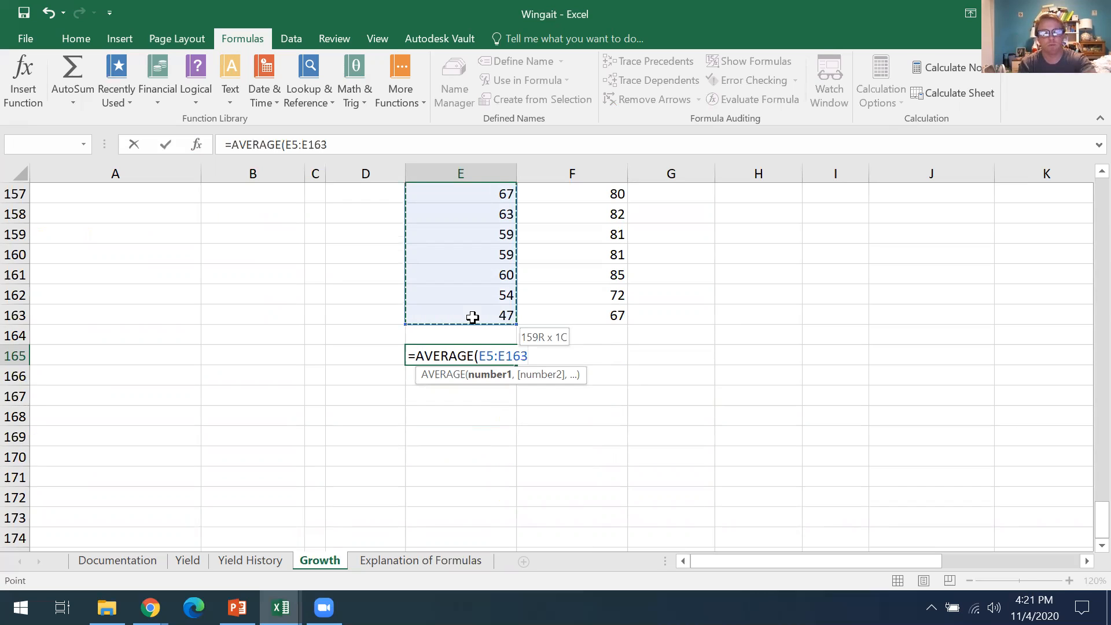
type(")")
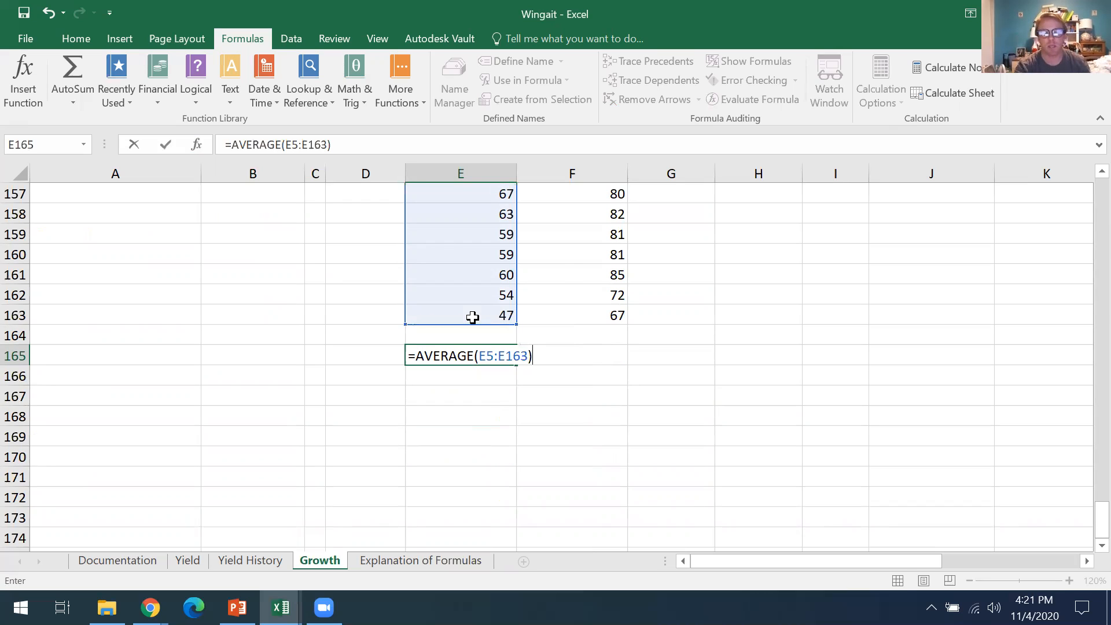
key("Return")
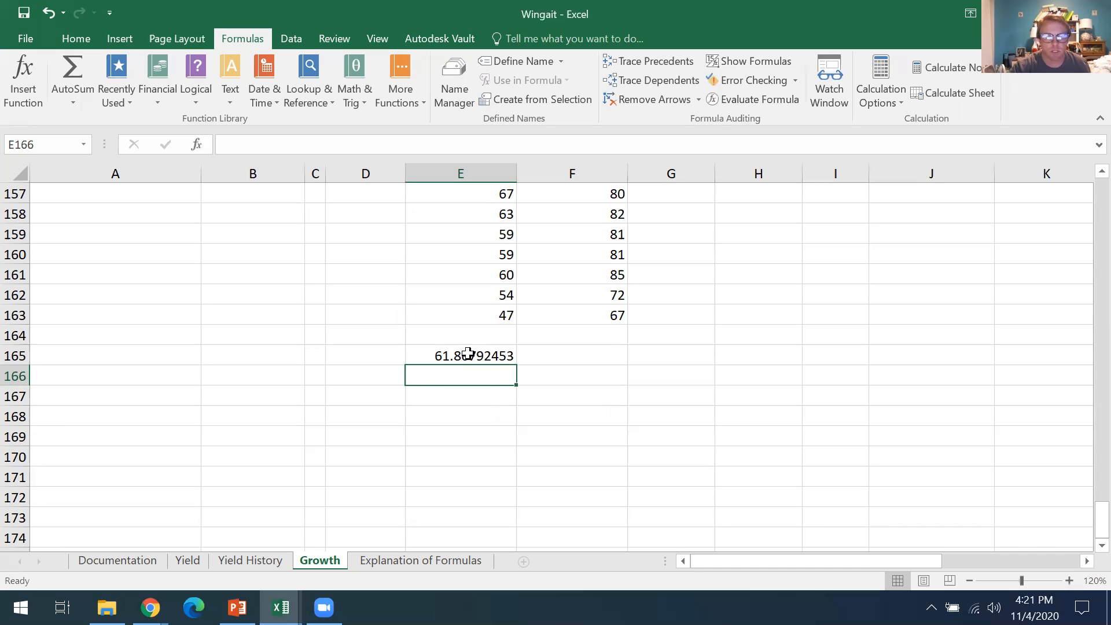
Clear the average formula from cell E165 and select cell E164, directly below the Daily Low data.
left_click(466, 353)
key("Delete")
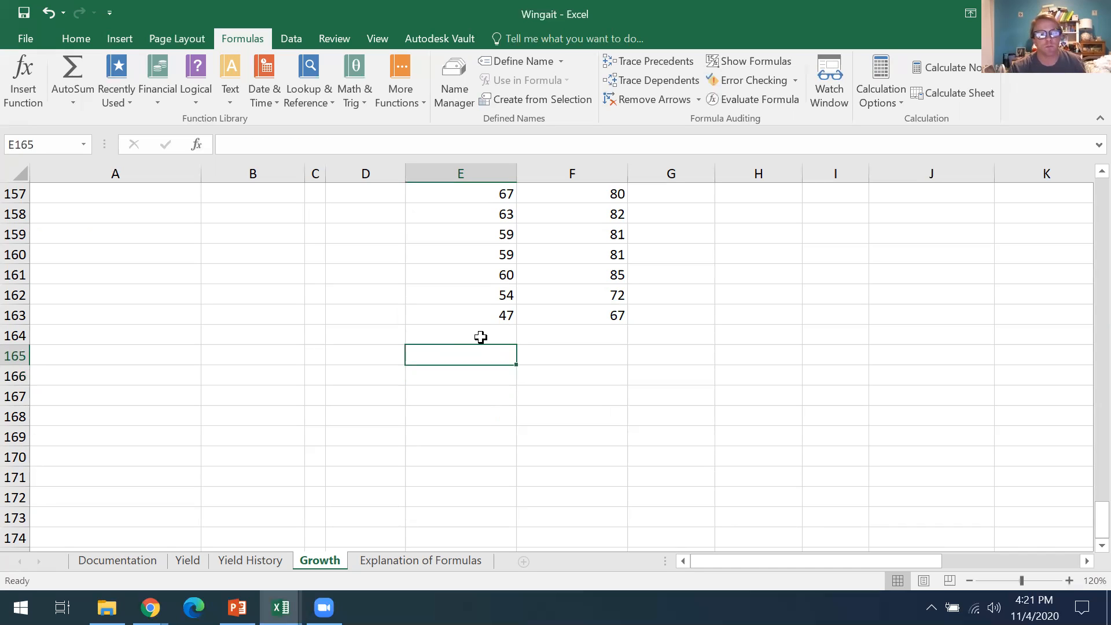
key("Up")
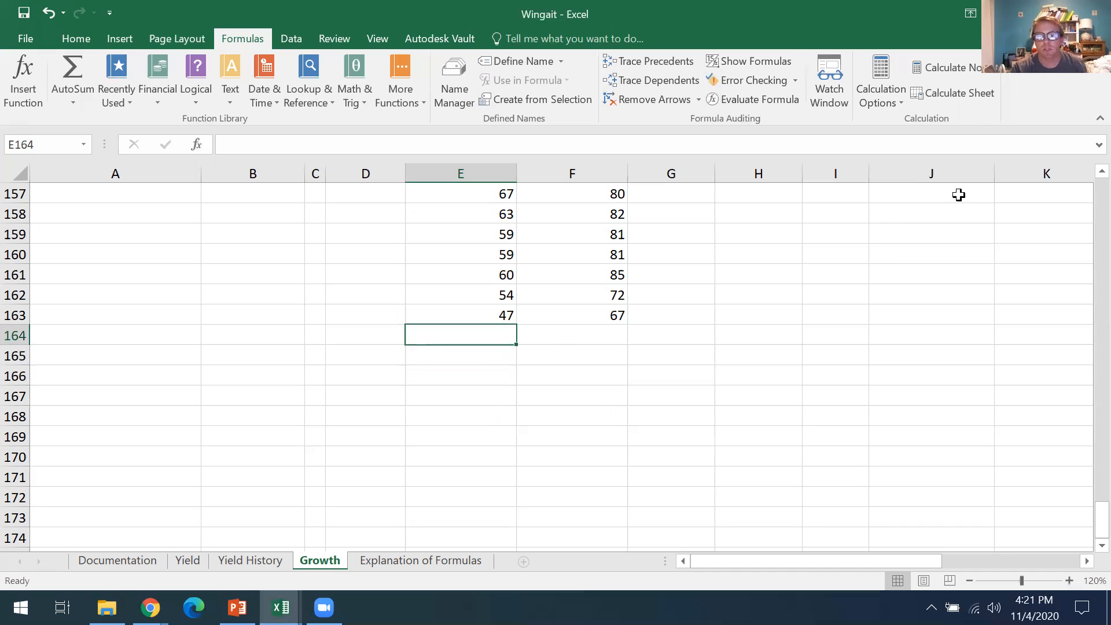
Use AutoSum's Sum function in cell E164 to total the Daily Low temperatures in E5:E163.
scroll(956, 193, "up", 2)
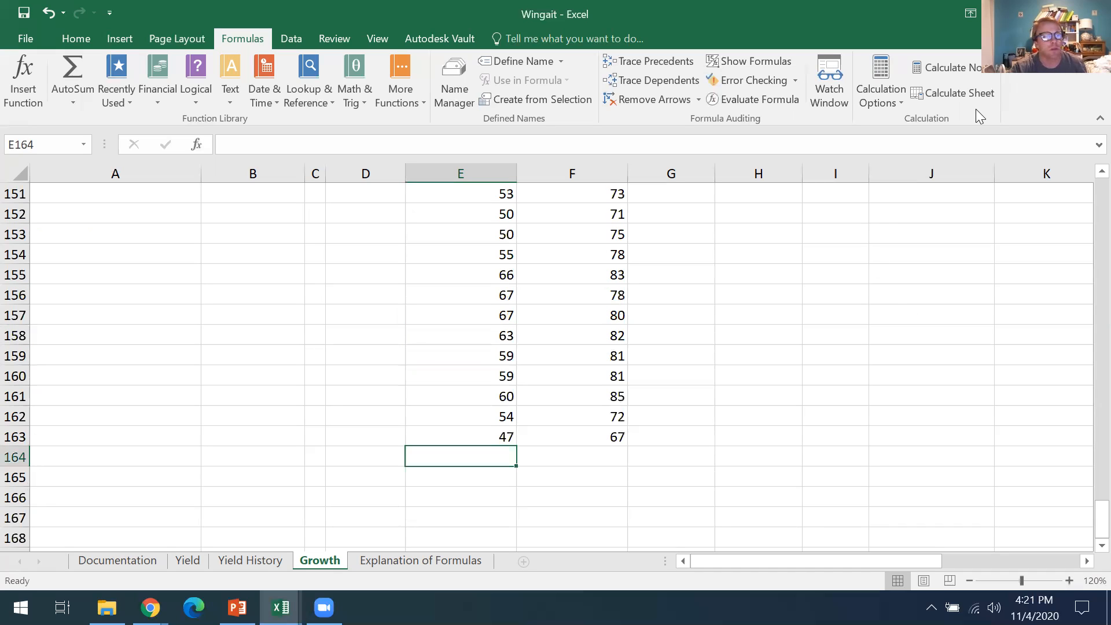
left_click(438, 419)
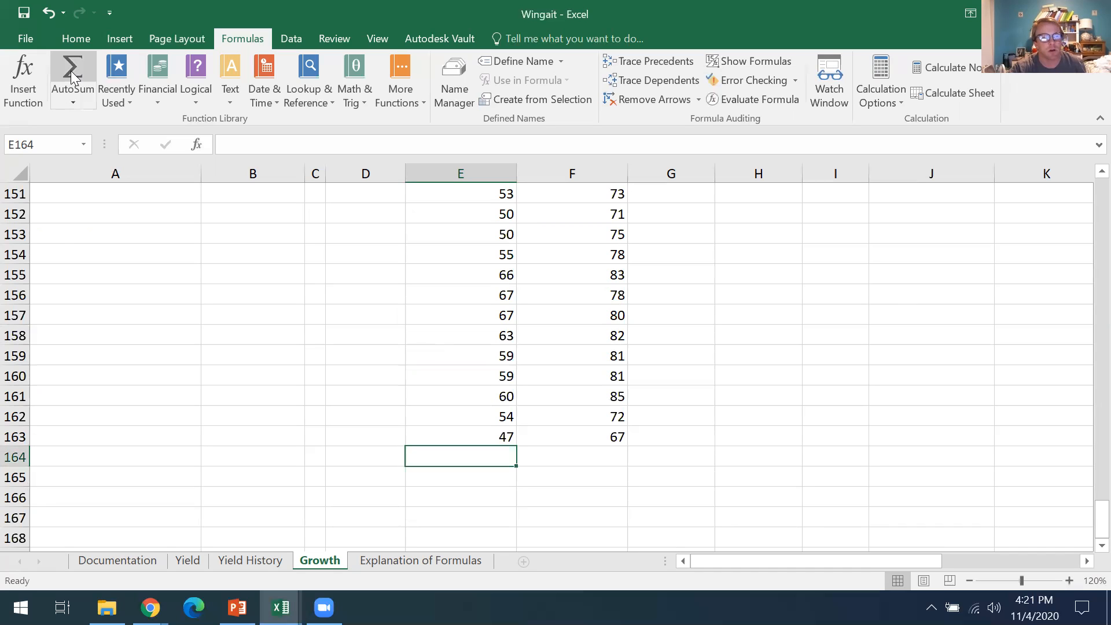
left_click(72, 95)
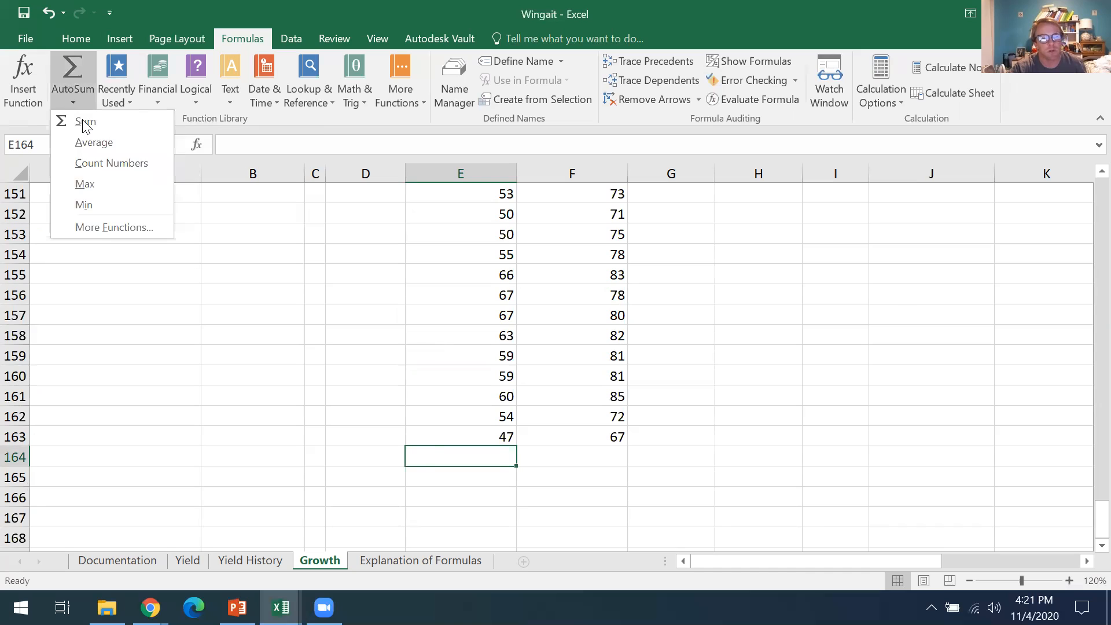
left_click(85, 123)
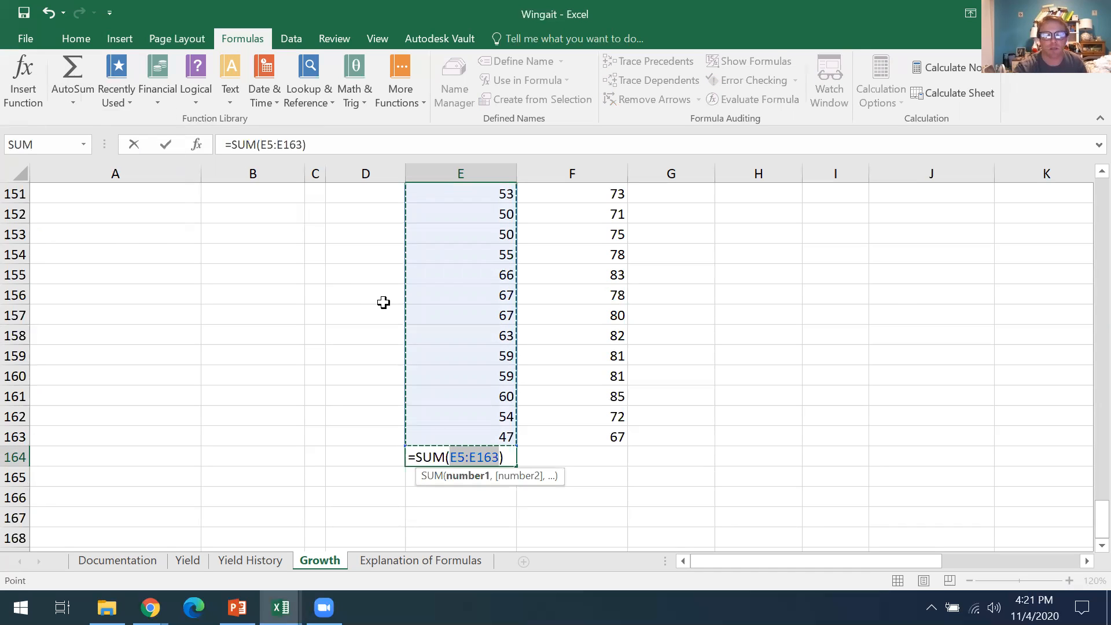
key("Return")
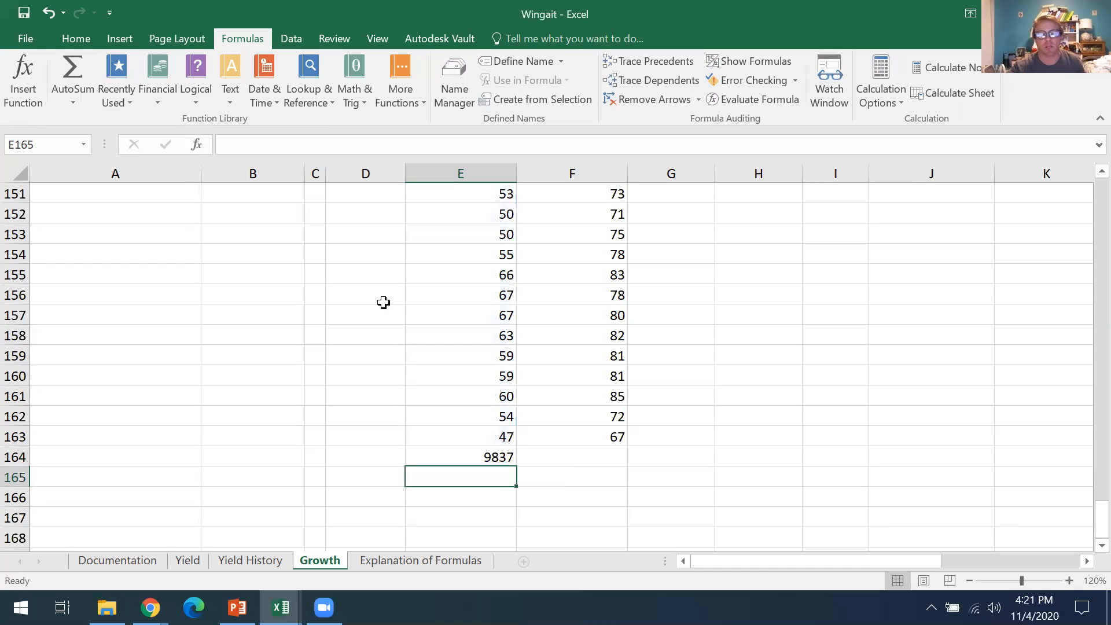
Delete the sum formula from cell E164 below the Daily Low column.
left_click(488, 457)
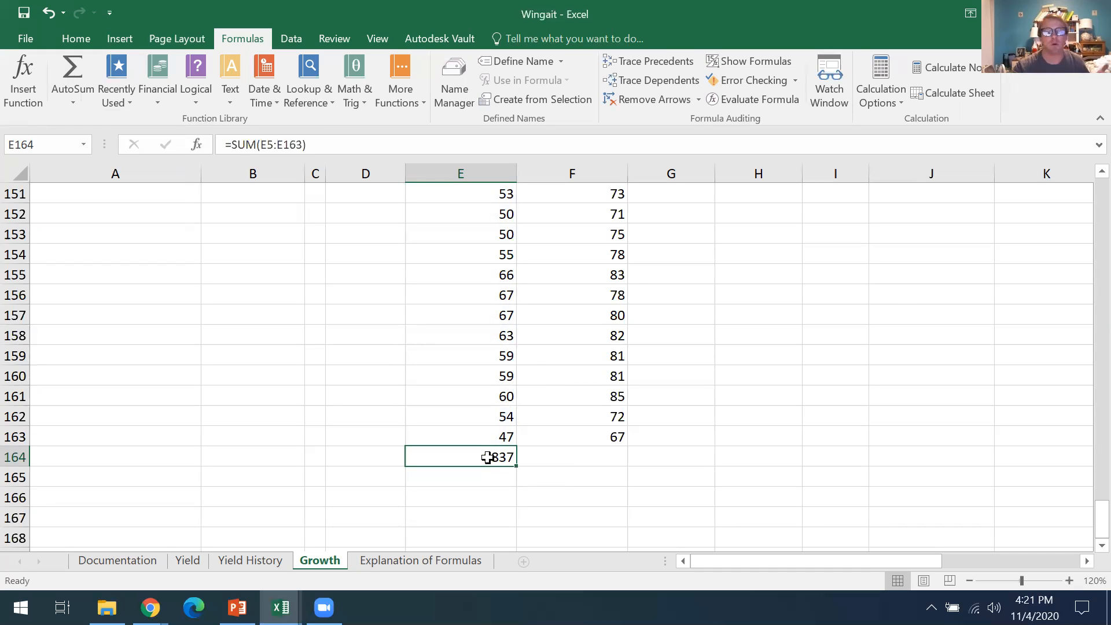
key("Delete")
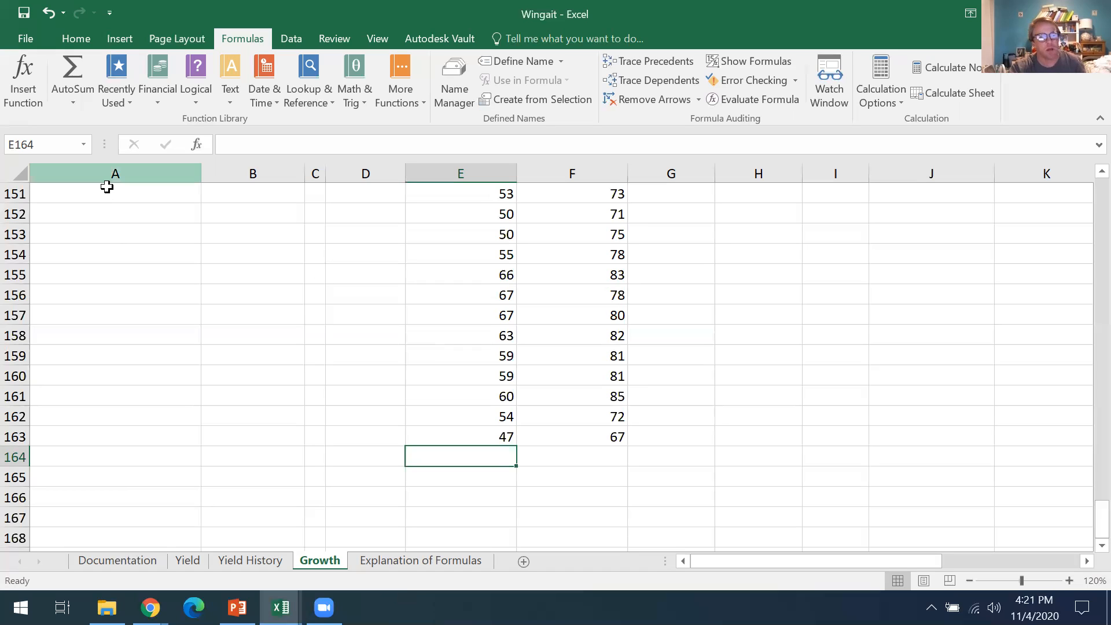
scroll(186, 373, "up", 4)
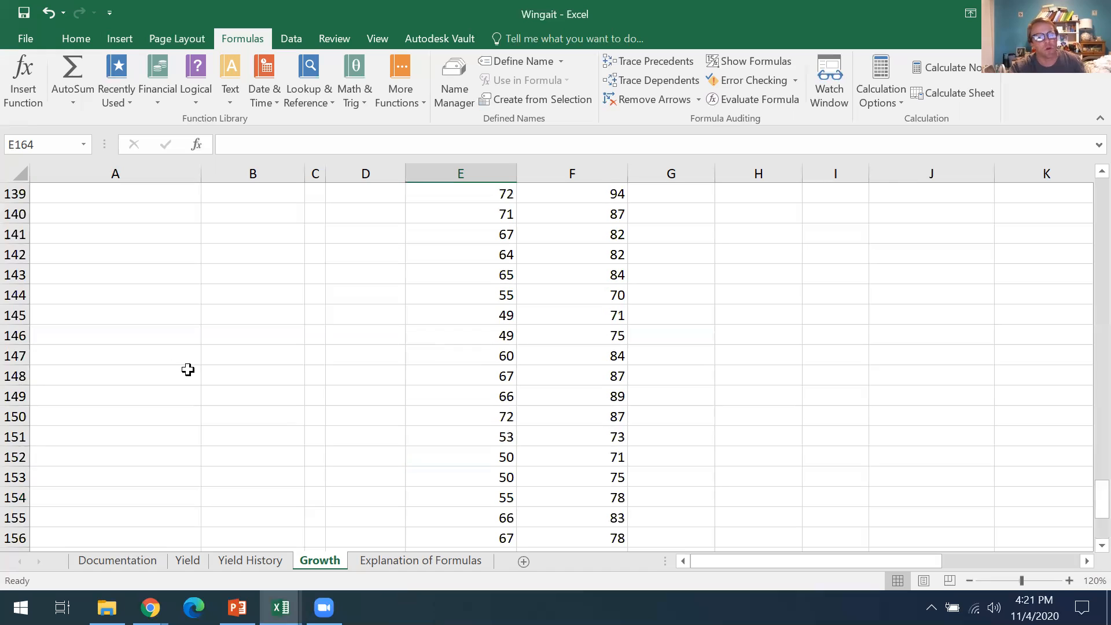
scroll(187, 369, "down", 4)
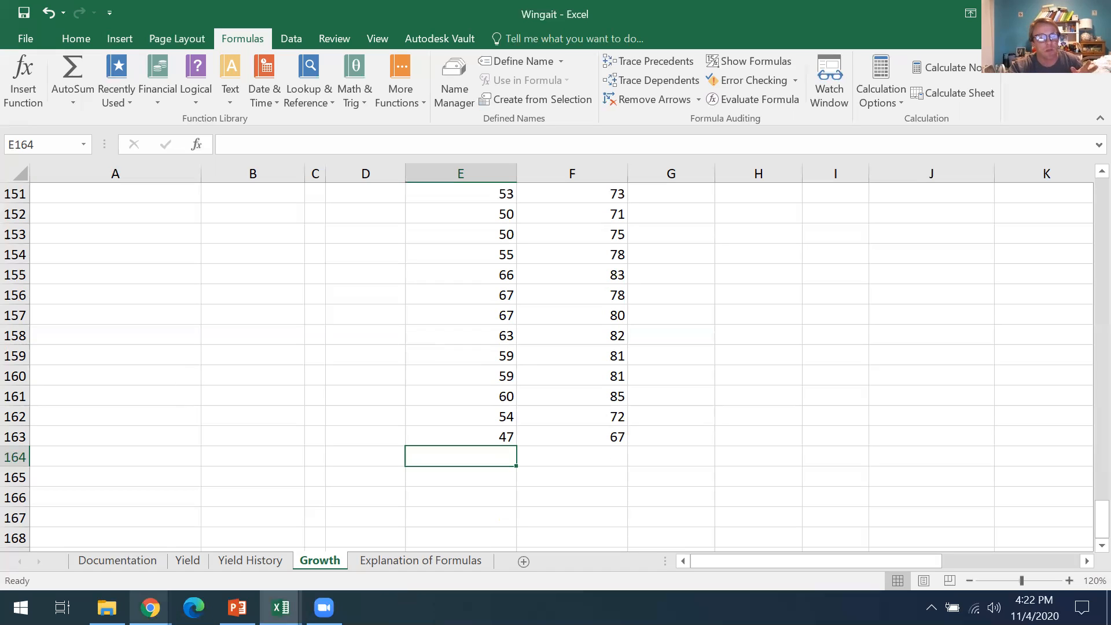
Switch to the 2021 wedding expenses budget workbook and view its Wedding Budget sheet from the Total Expenses row up to the title banner.
left_click(280, 607)
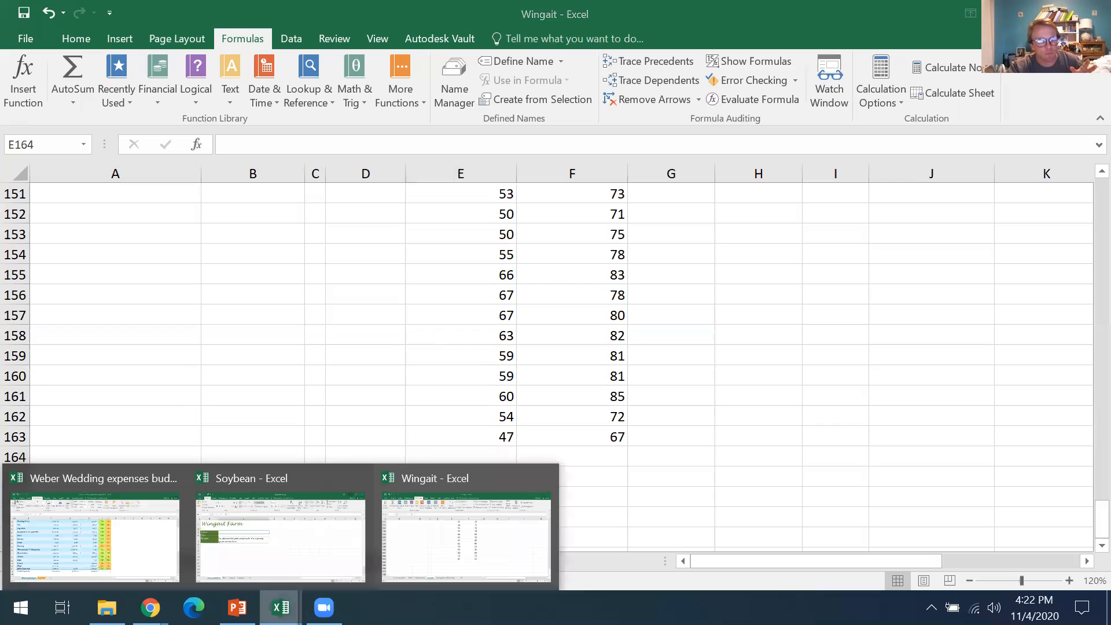
left_click(70, 472)
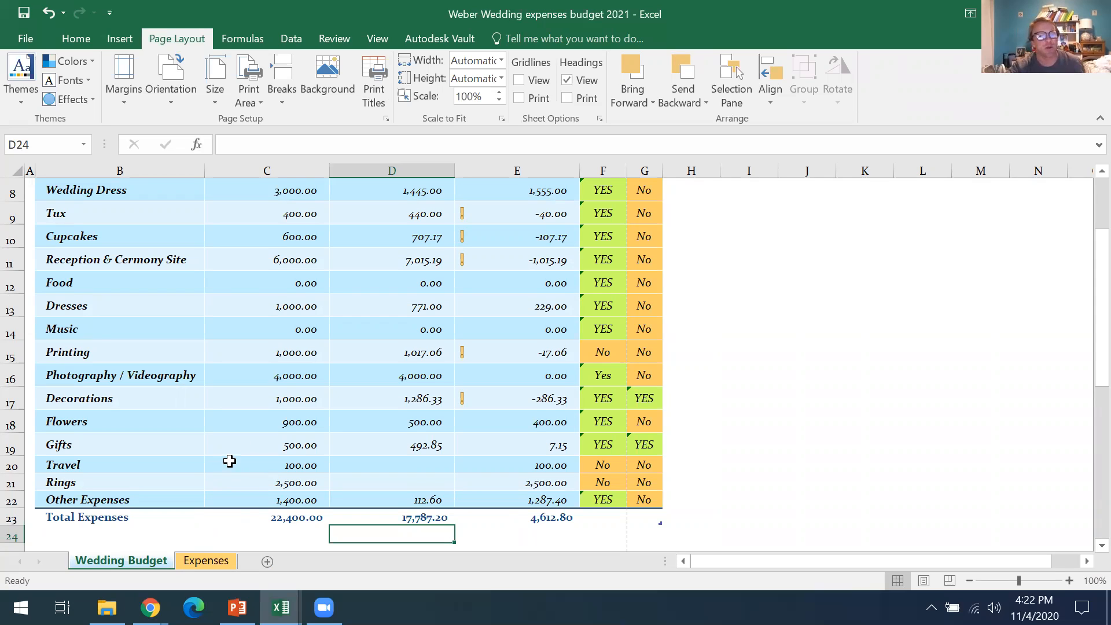
scroll(229, 461, "up", 1)
scroll(229, 460, "up", 2)
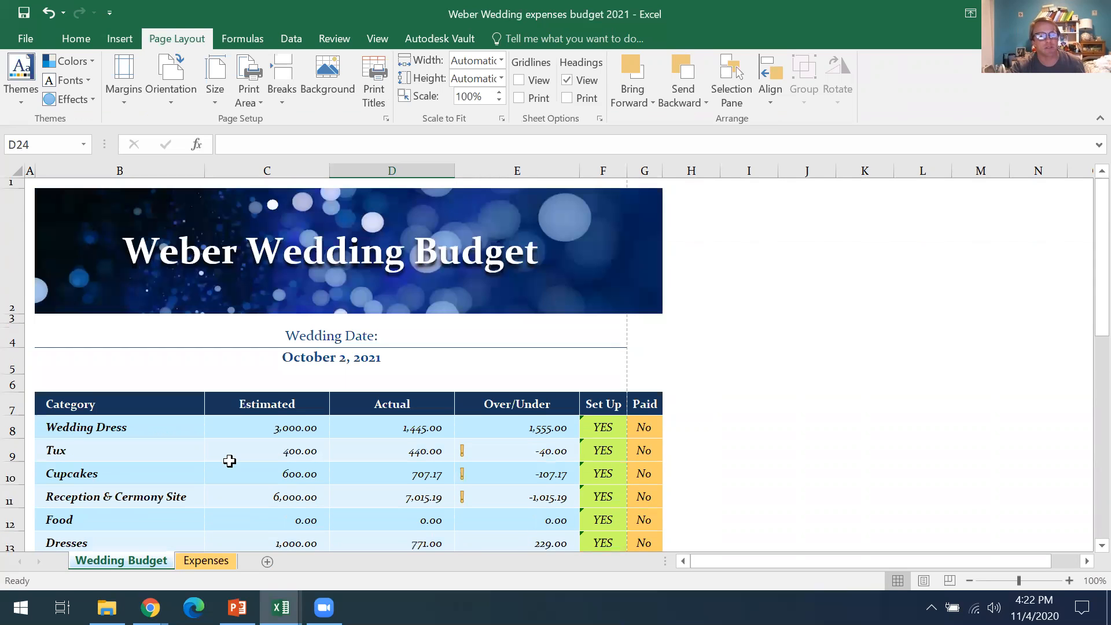
Review the Wedding Budget table's estimated, actual and over/under amounts from the Wedding Dress row down to Total Expenses.
scroll(229, 460, "down", 1)
scroll(229, 460, "up", 1)
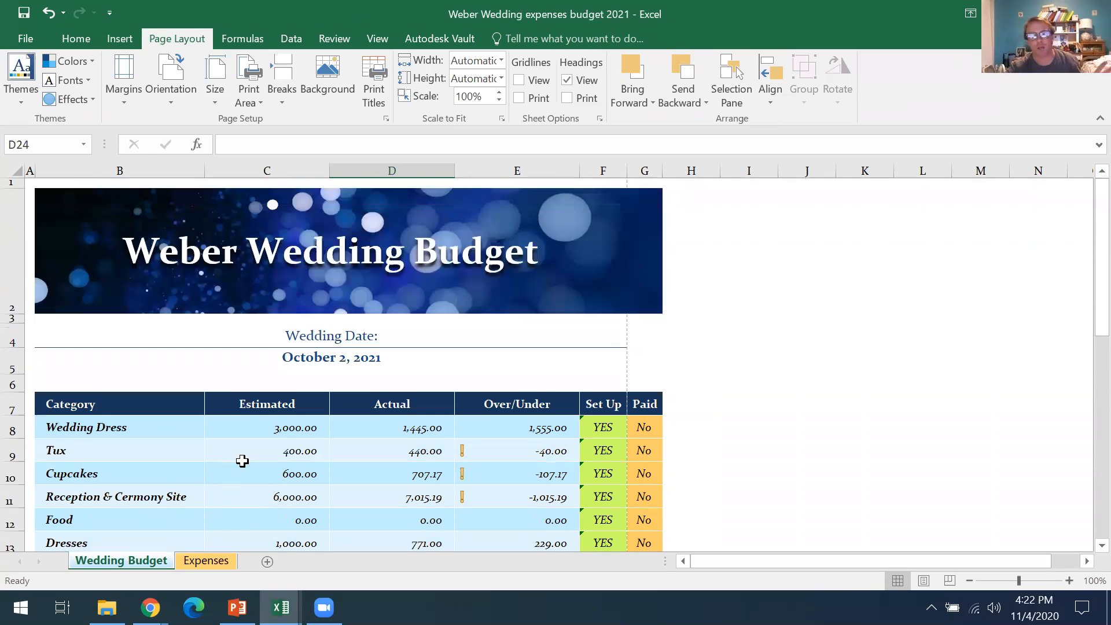
scroll(285, 450, "down", 2)
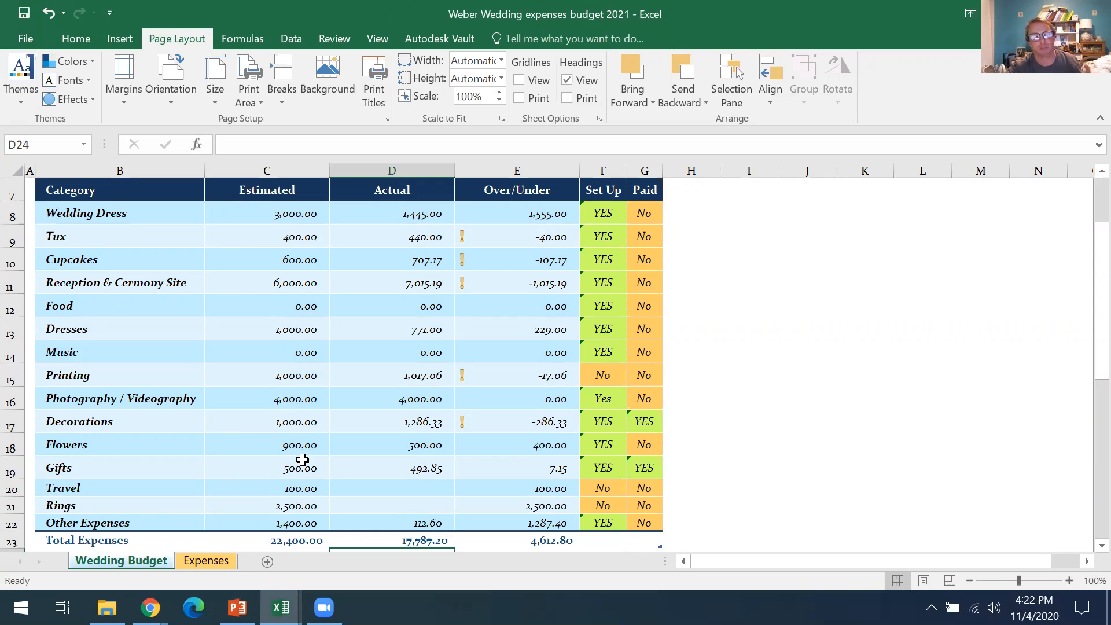
scroll(302, 460, "down", 1)
scroll(296, 473, "down", 1)
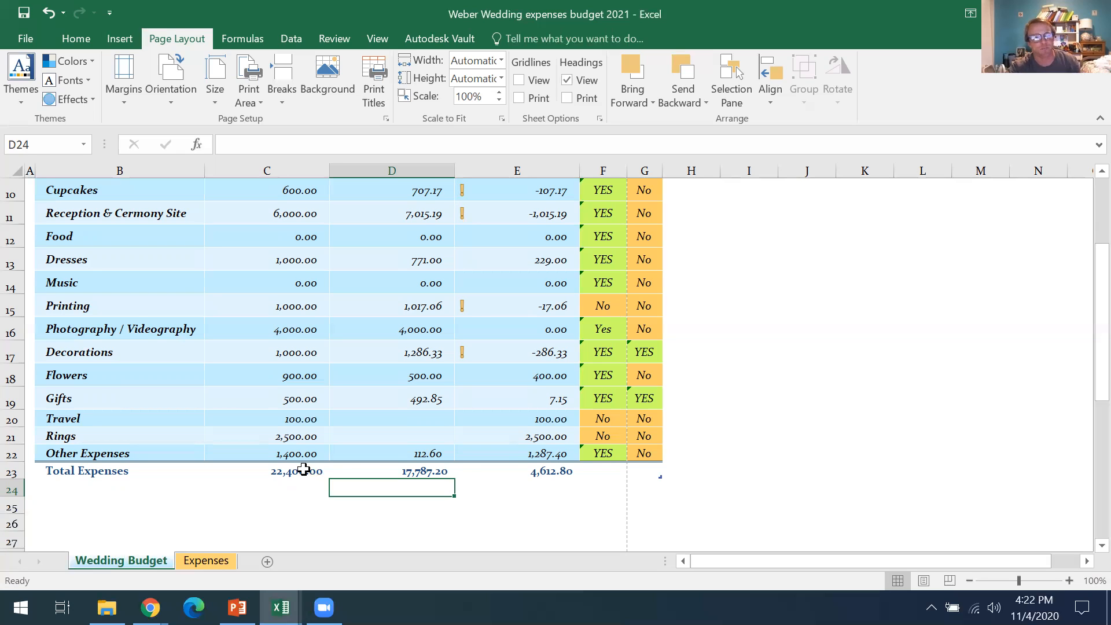
scroll(274, 437, "up", 2)
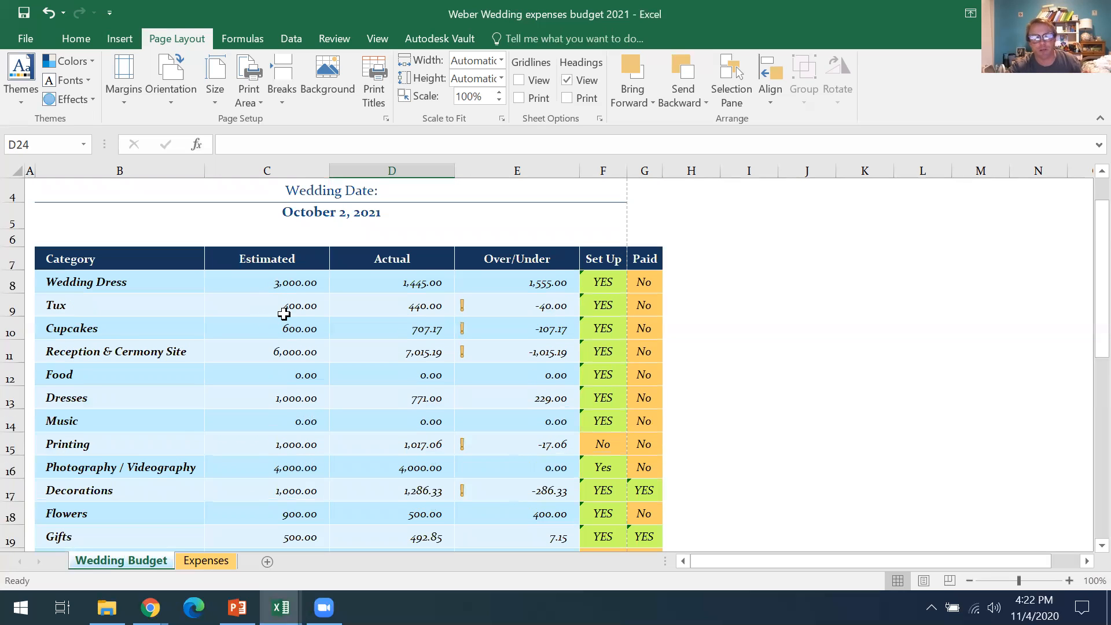
Inspect the SUBTOTAL formulas in the Total Expenses row for the Estimated, Actual and Over/Under columns.
scroll(283, 314, "down", 3)
left_click(293, 401)
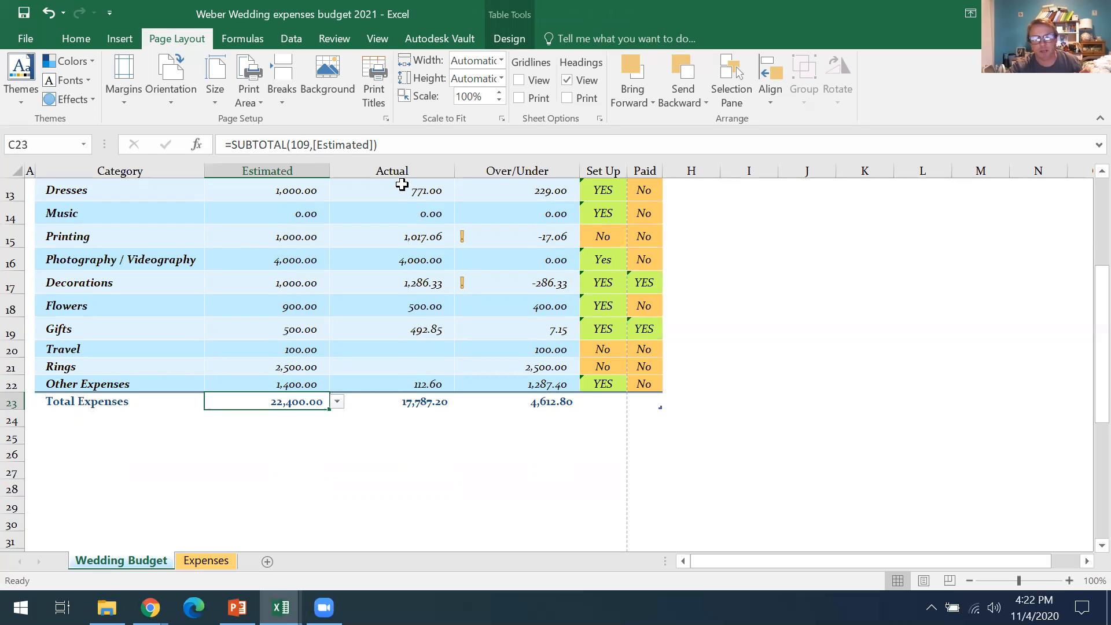
left_click(417, 400)
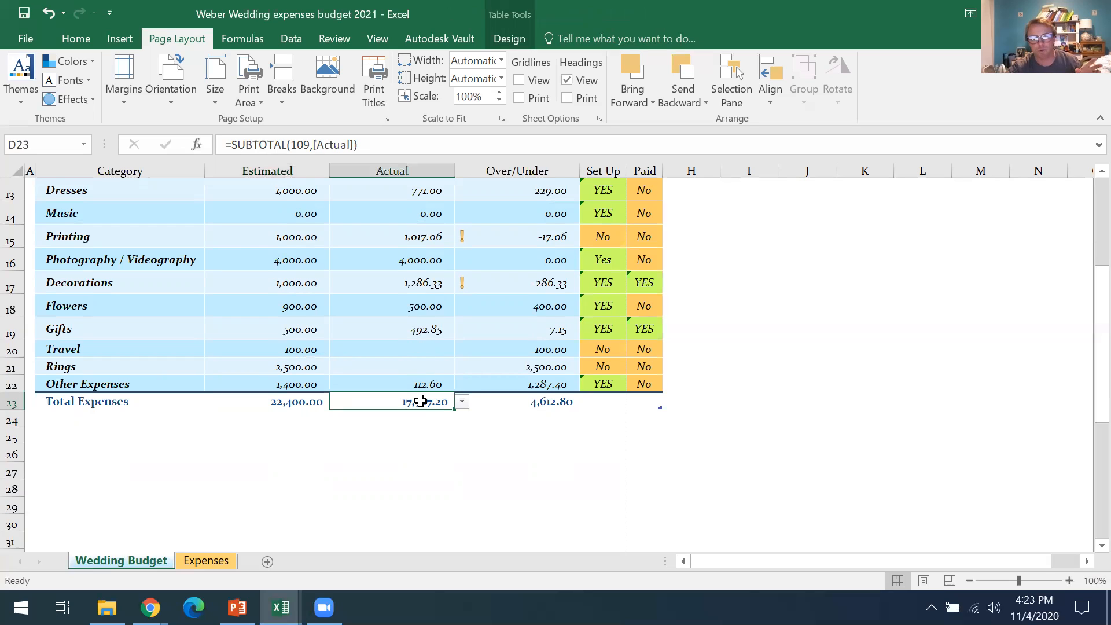
left_click(544, 401)
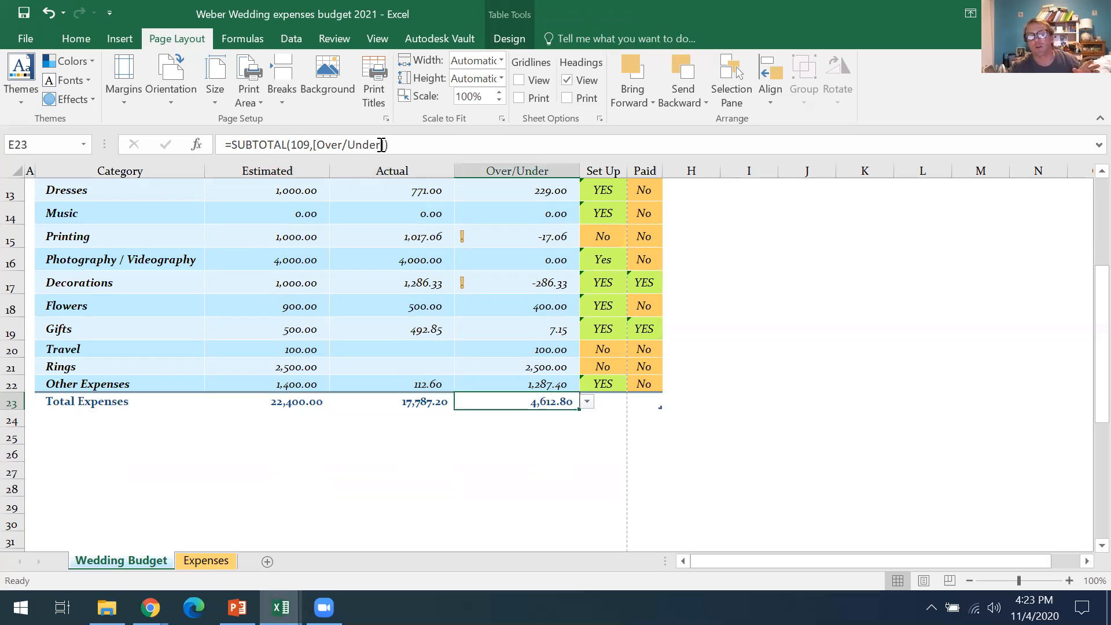
Check the Set Up entry for Photography / Videography in F16 and the Paid formula for Flowers in G18.
left_click(602, 264)
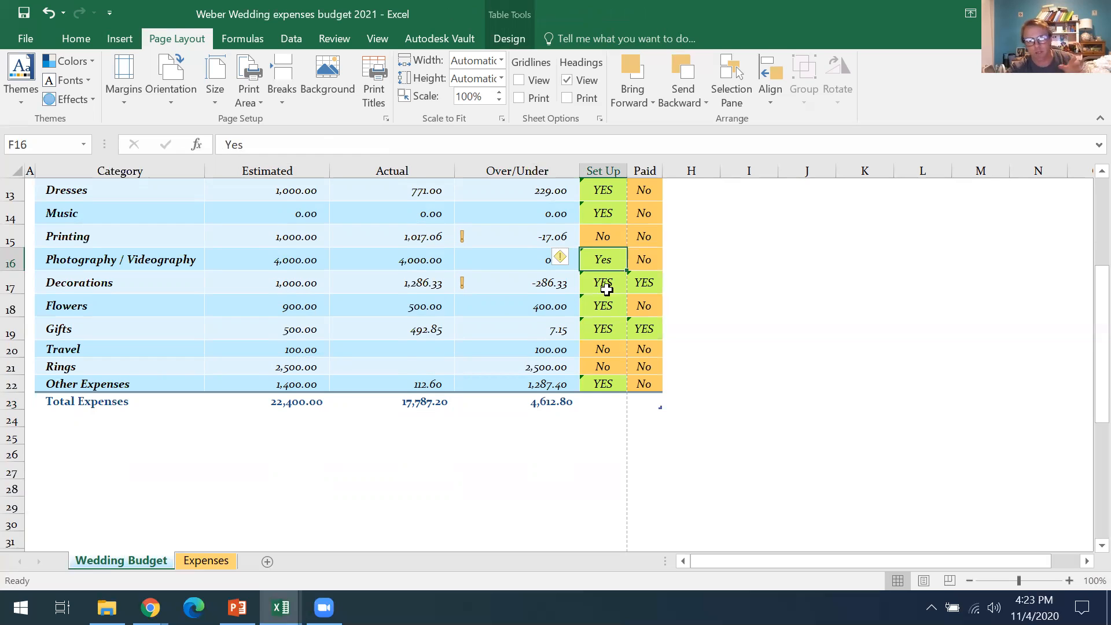
left_click(641, 308)
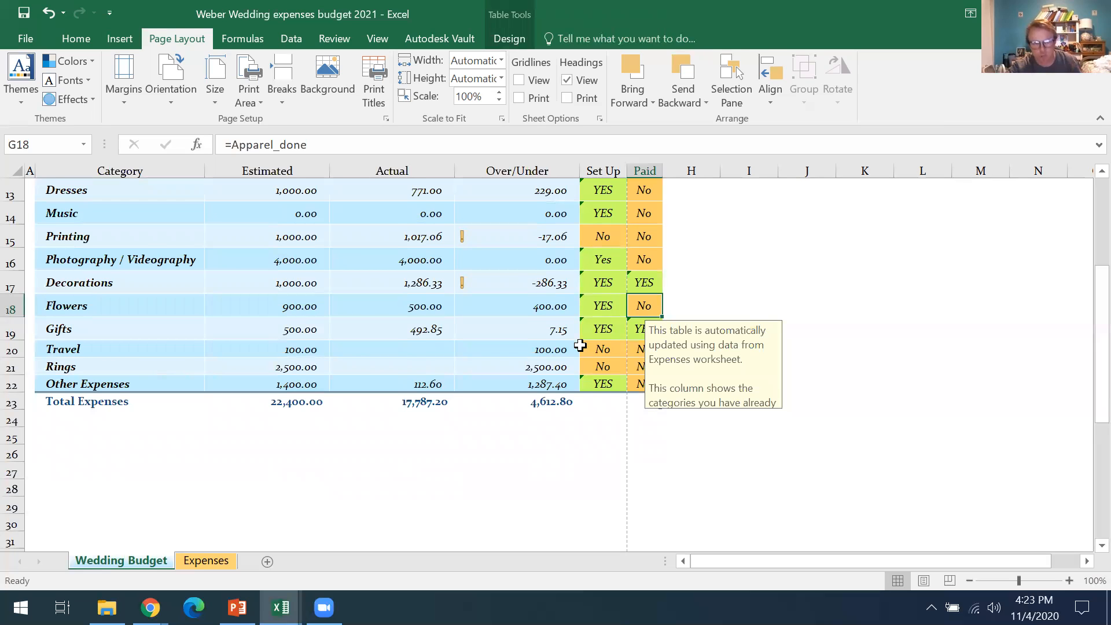
scroll(599, 334, "up", 2)
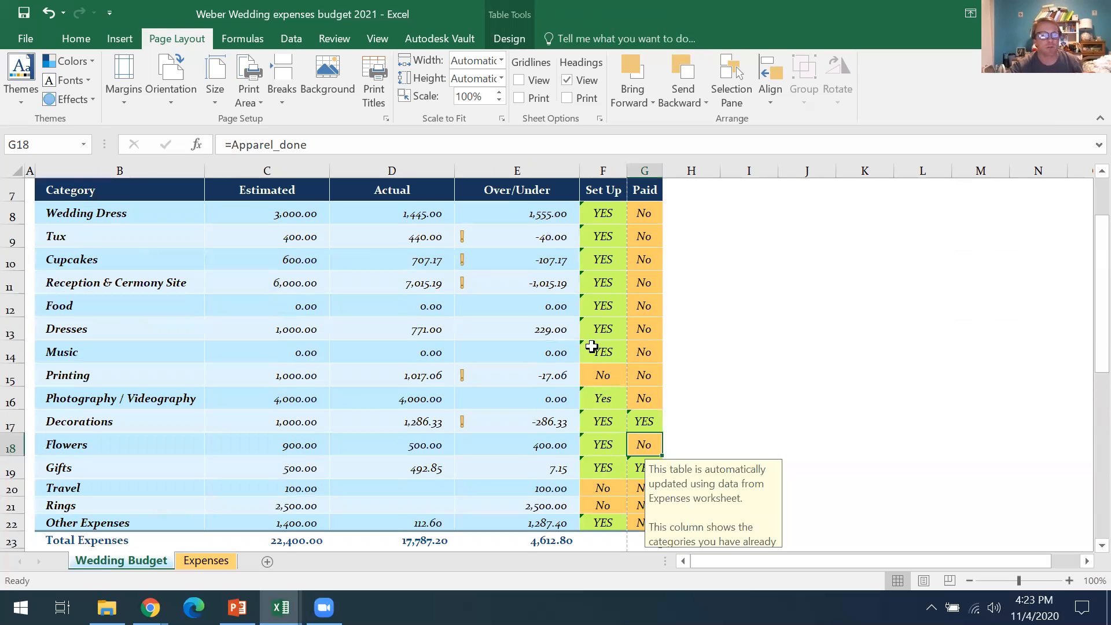
scroll(588, 342, "down", 2)
Go to the Expenses sheet and review its Apparel, Reception and Music/Entertainment tables.
left_click(232, 562)
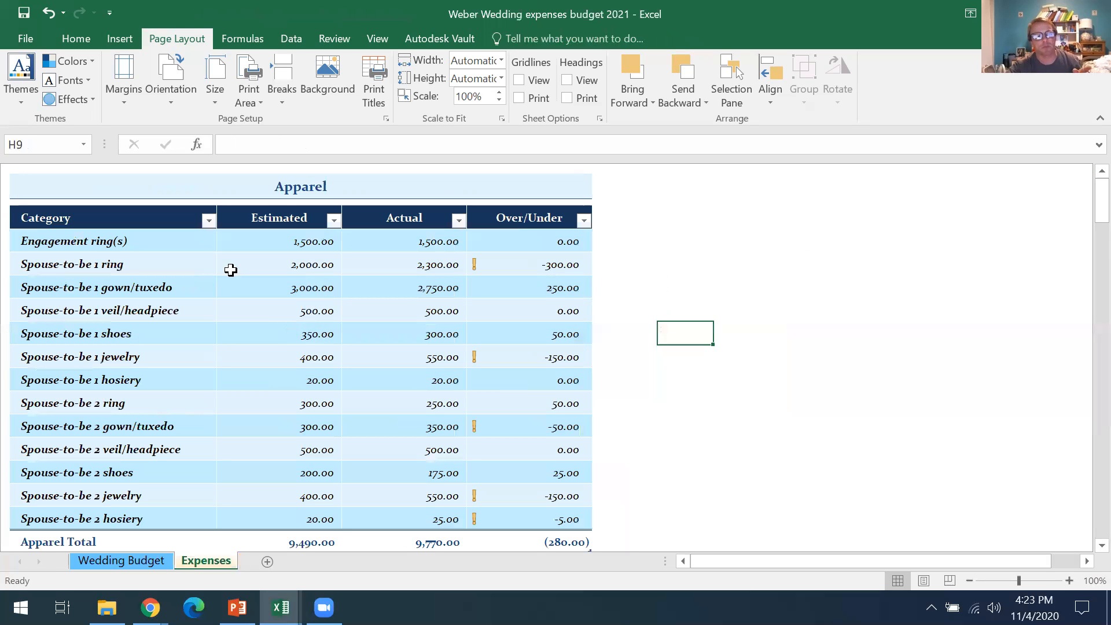
scroll(223, 266, "down", 1)
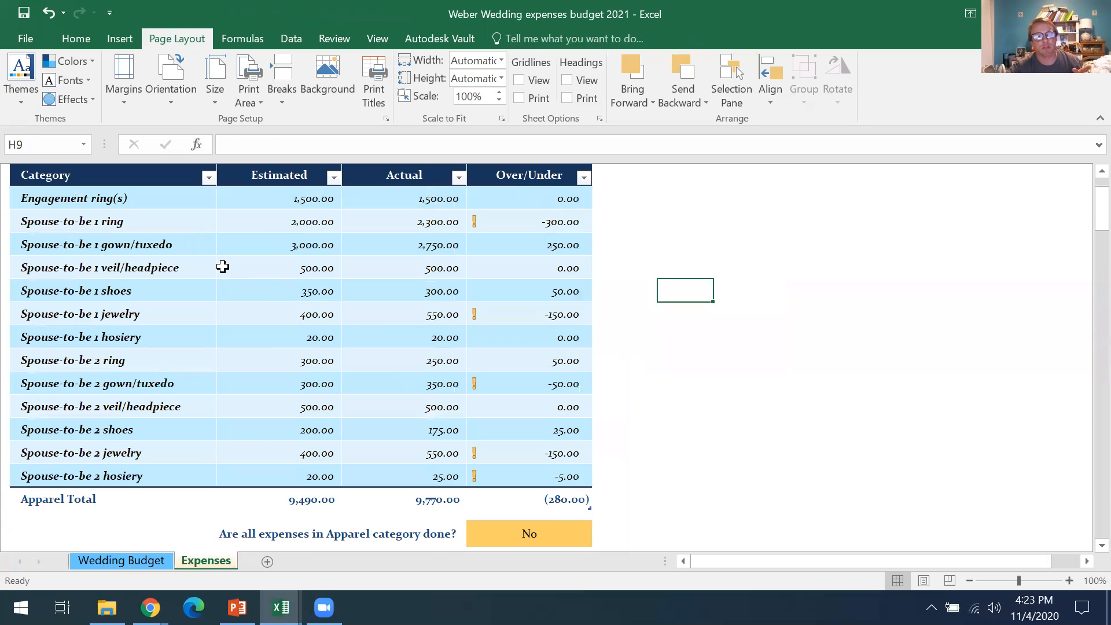
scroll(211, 328, "down", 2)
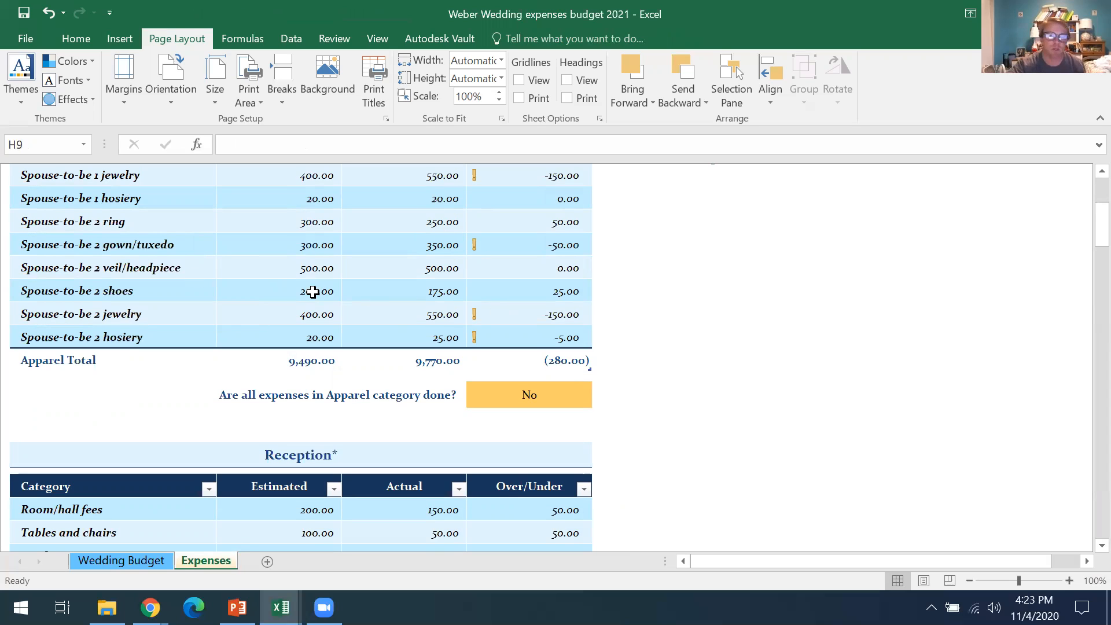
scroll(313, 291, "down", 2)
scroll(313, 291, "down", 2)
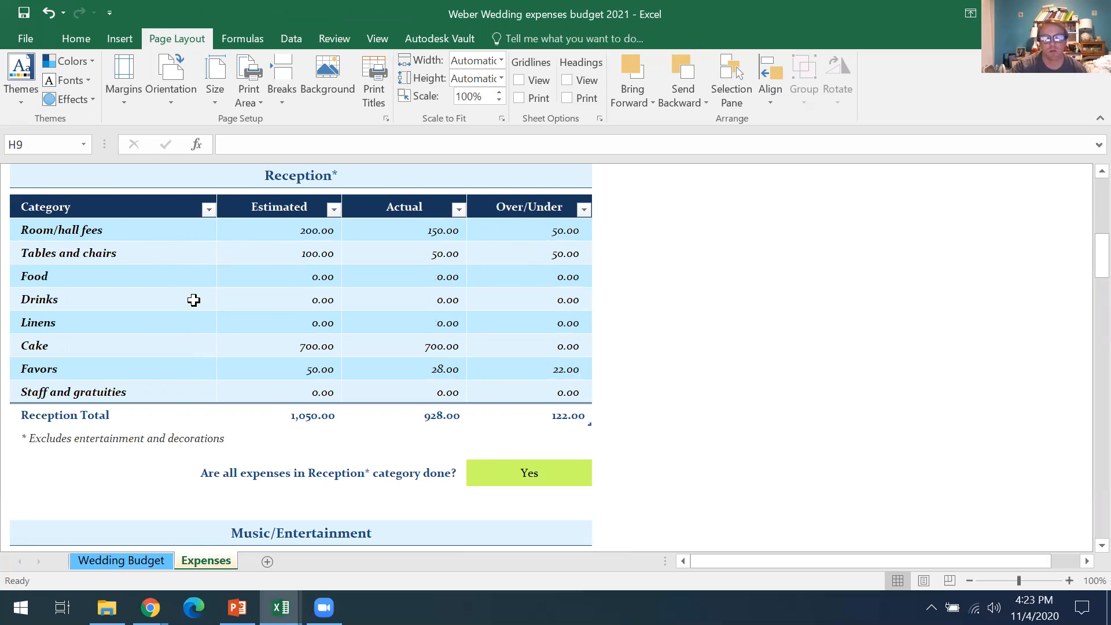
scroll(214, 302, "down", 5)
scroll(214, 302, "down", 1)
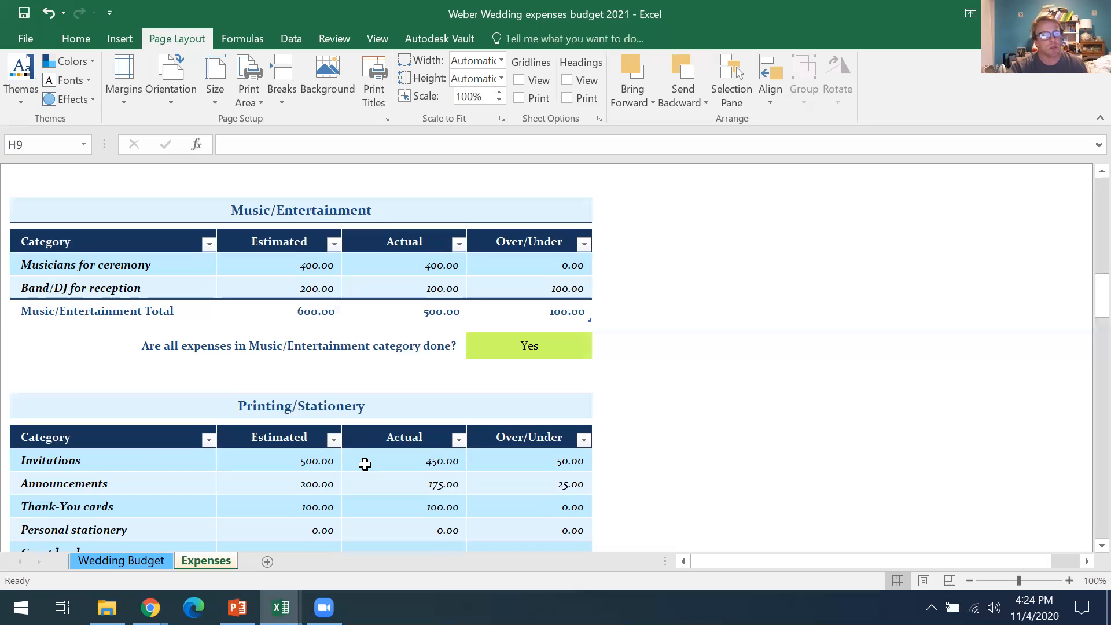
Examine the remaining Expenses tables from Printing/Stationery through Other Expenses, including each category's completion status.
scroll(364, 461, "down", 4)
scroll(370, 458, "down", 3)
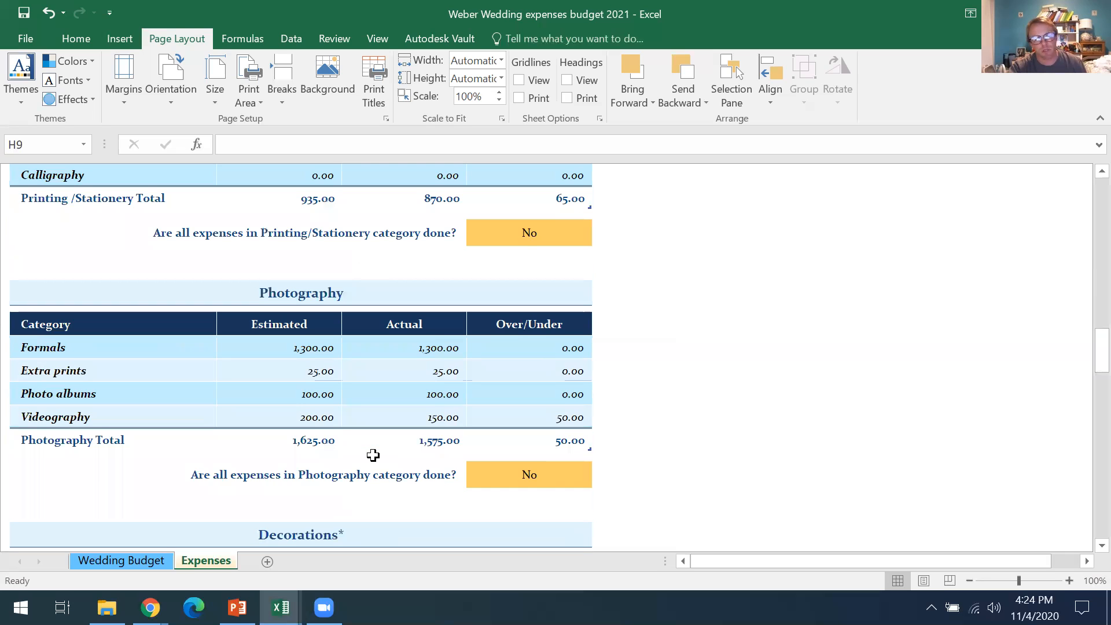
scroll(372, 454, "down", 4)
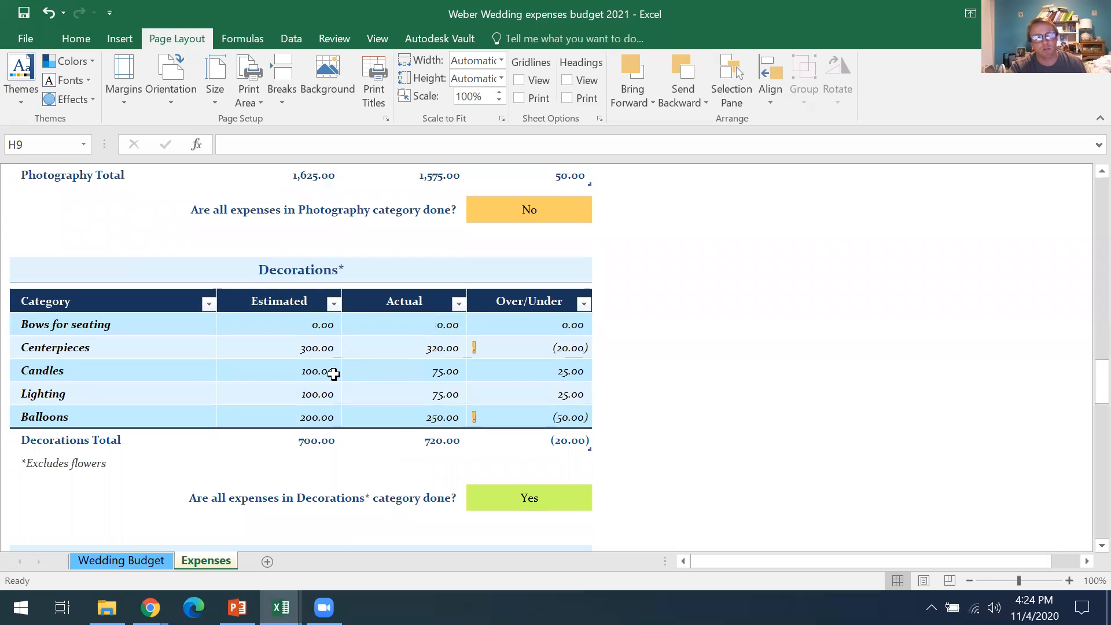
scroll(334, 373, "down", 2)
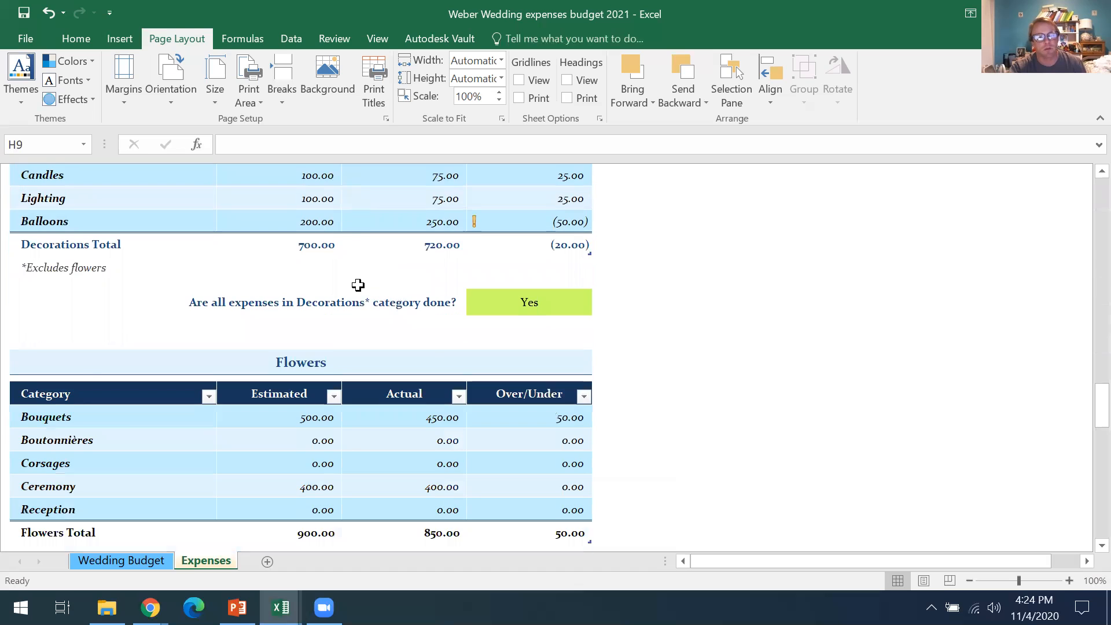
scroll(358, 285, "down", 1)
scroll(358, 285, "down", 2)
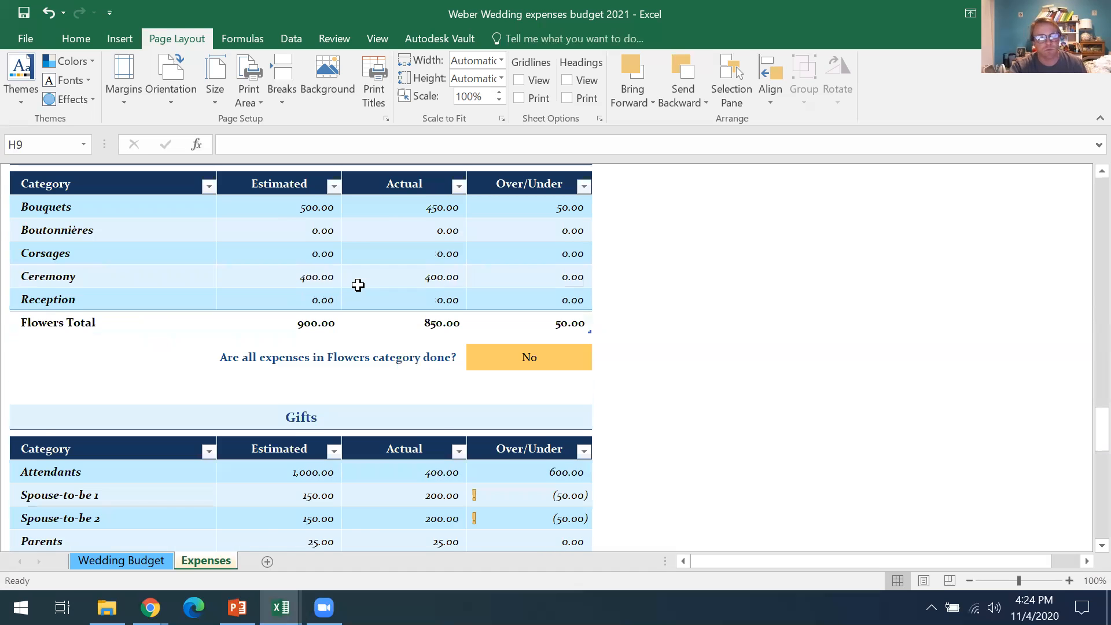
scroll(358, 284, "down", 2)
scroll(358, 285, "down", 2)
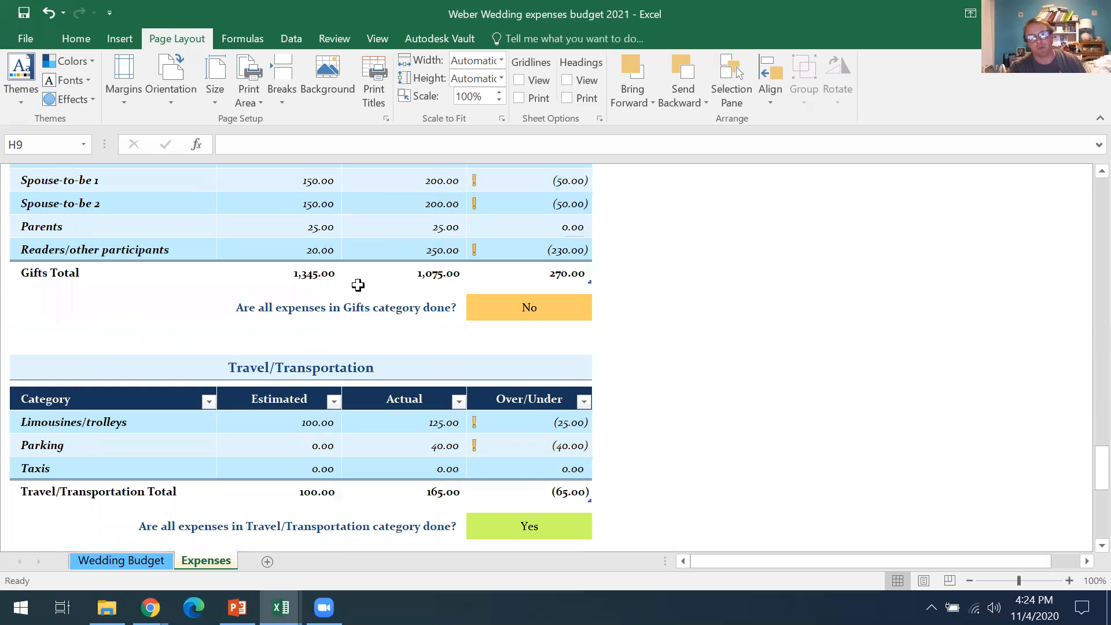
scroll(358, 285, "down", 2)
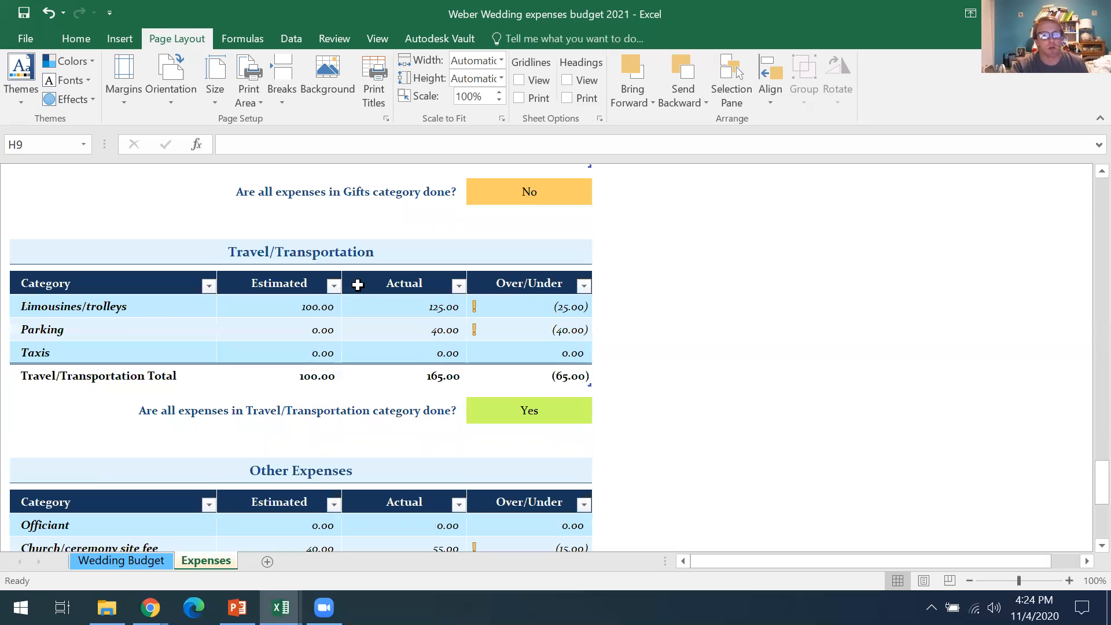
scroll(358, 285, "down", 3)
scroll(493, 468, "down", 2)
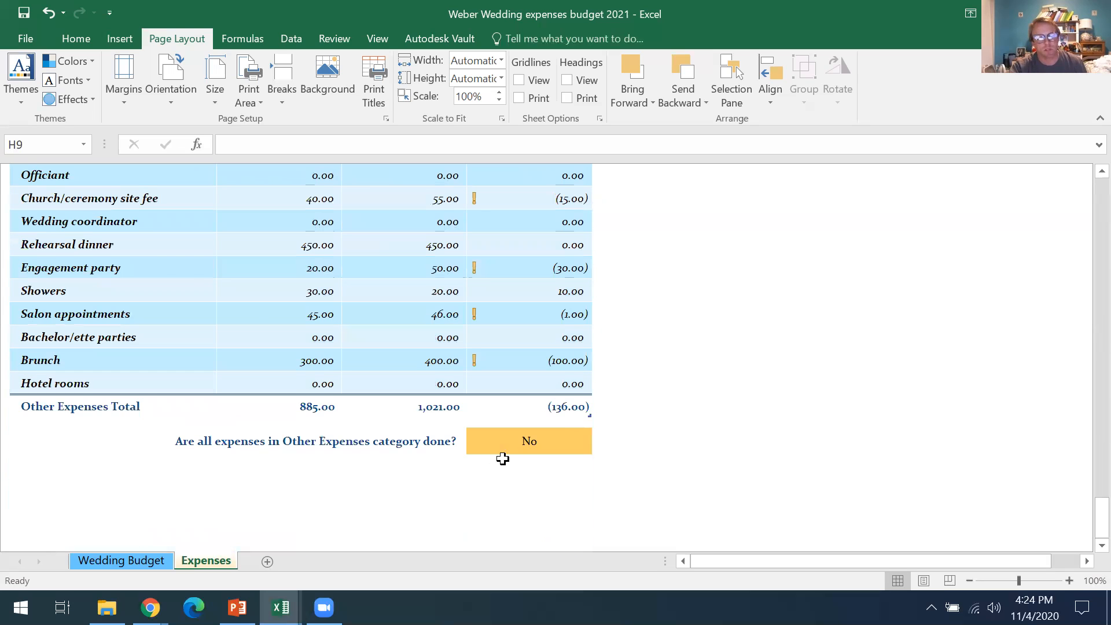
scroll(503, 446, "up", 3)
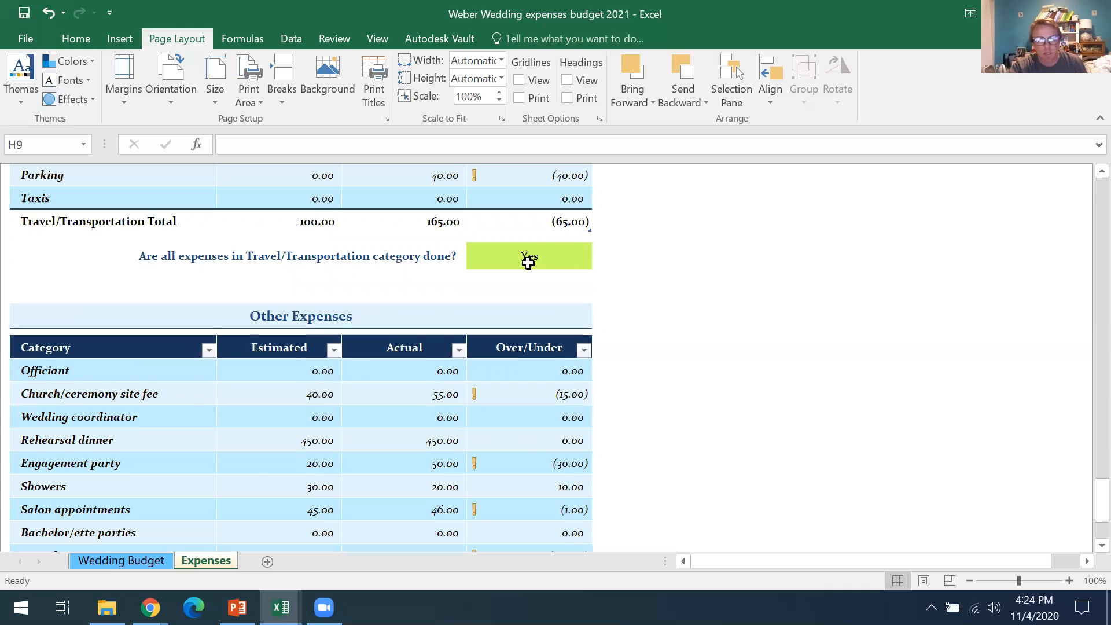
scroll(526, 258, "up", 2)
Return to the title banner of the Wedding Budget sheet and close the wedding expenses workbook.
left_click(123, 564)
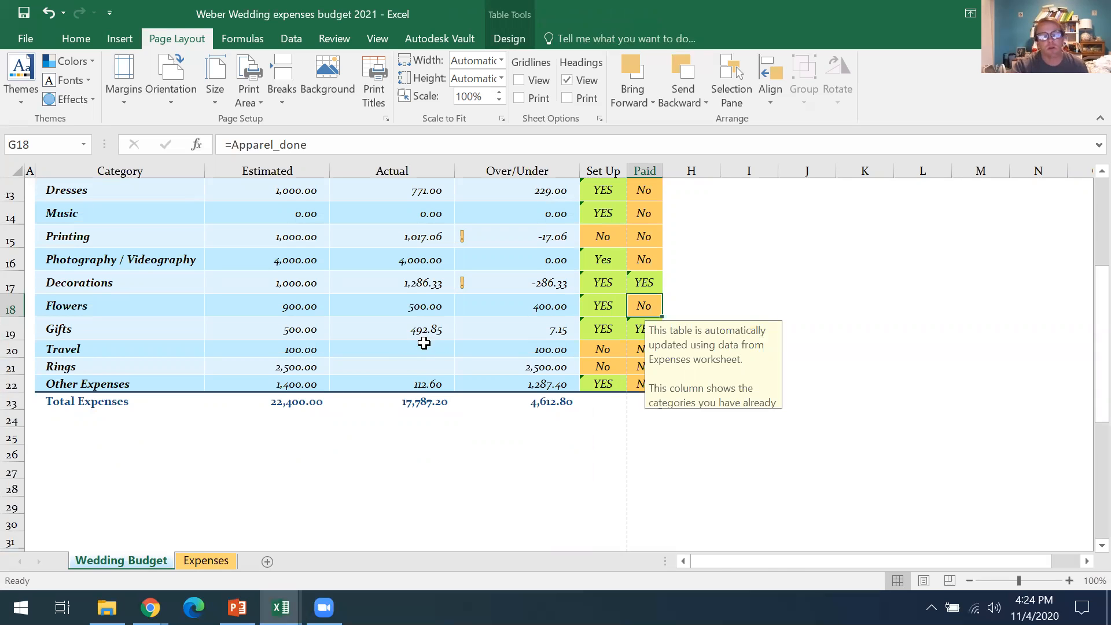
scroll(419, 342, "up", 4)
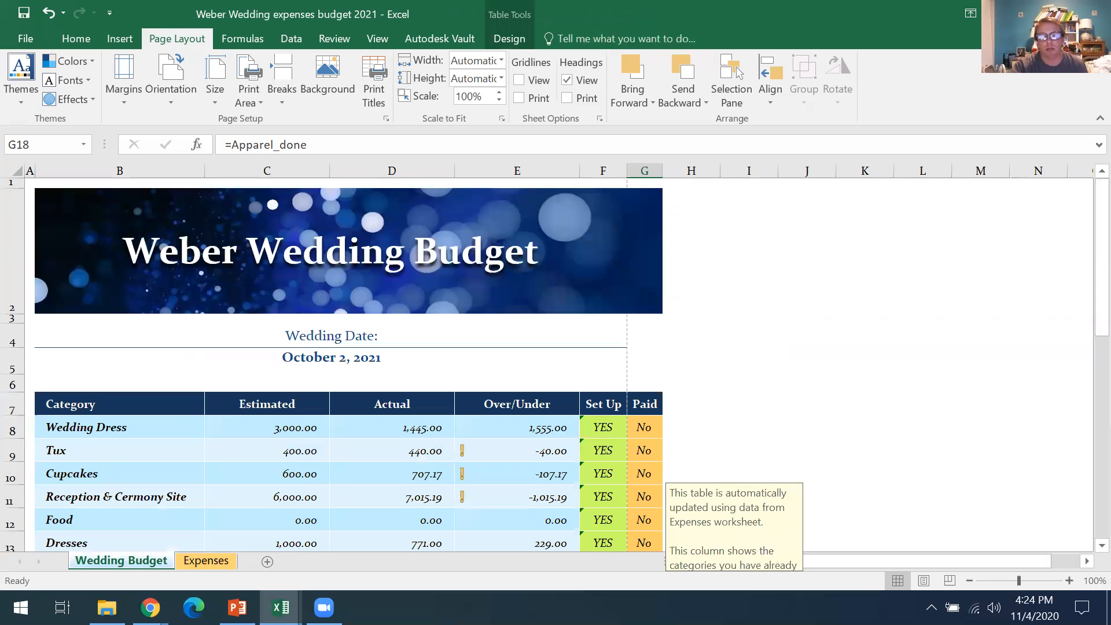
left_click(1096, 13)
Switch to File Explorer and open the Budget workbook from the Personal Files folder on the Desktop.
left_click(107, 607)
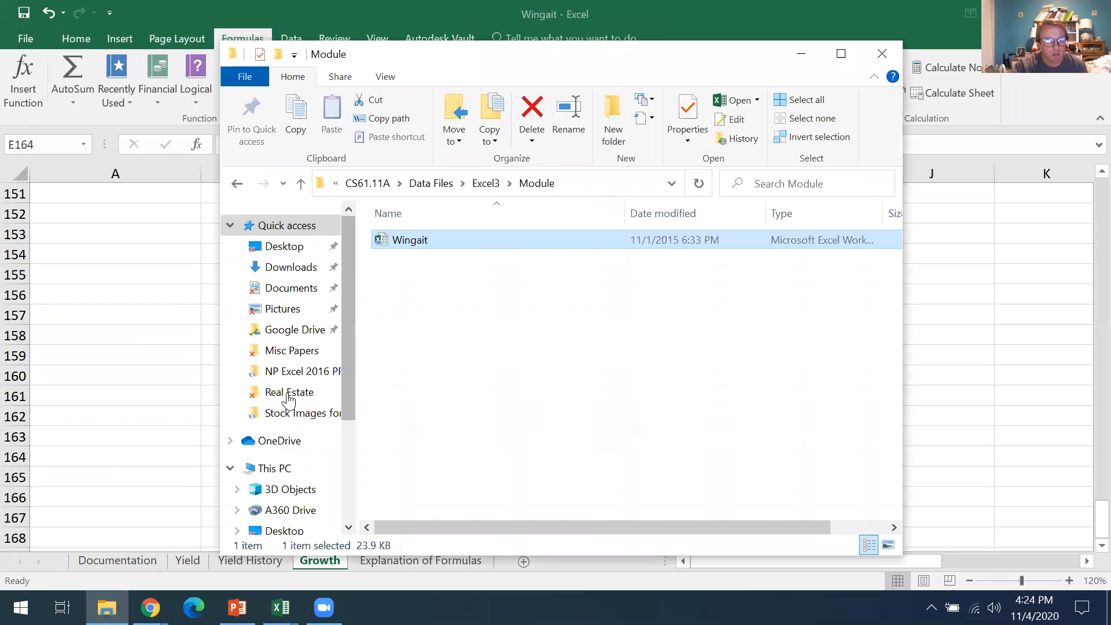
left_click(297, 251)
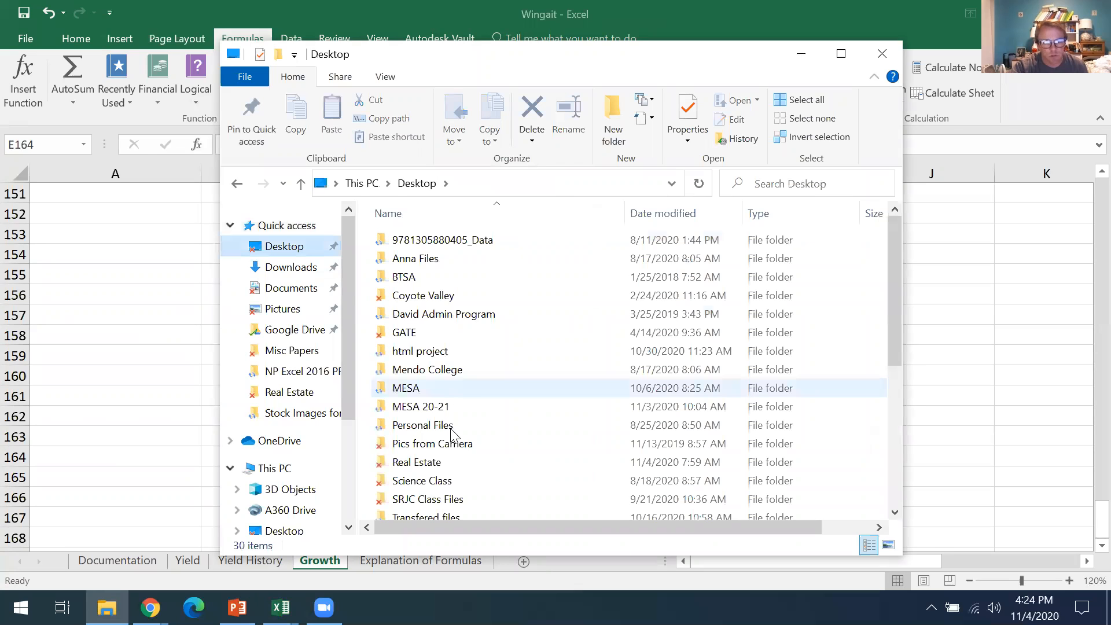
double_click(422, 425)
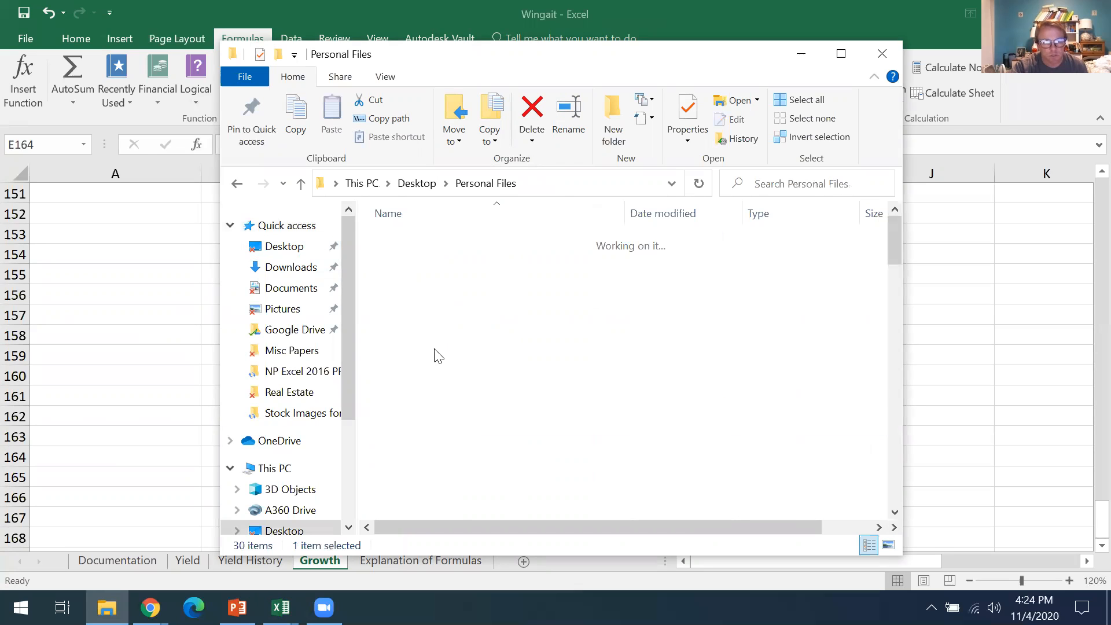
double_click(416, 325)
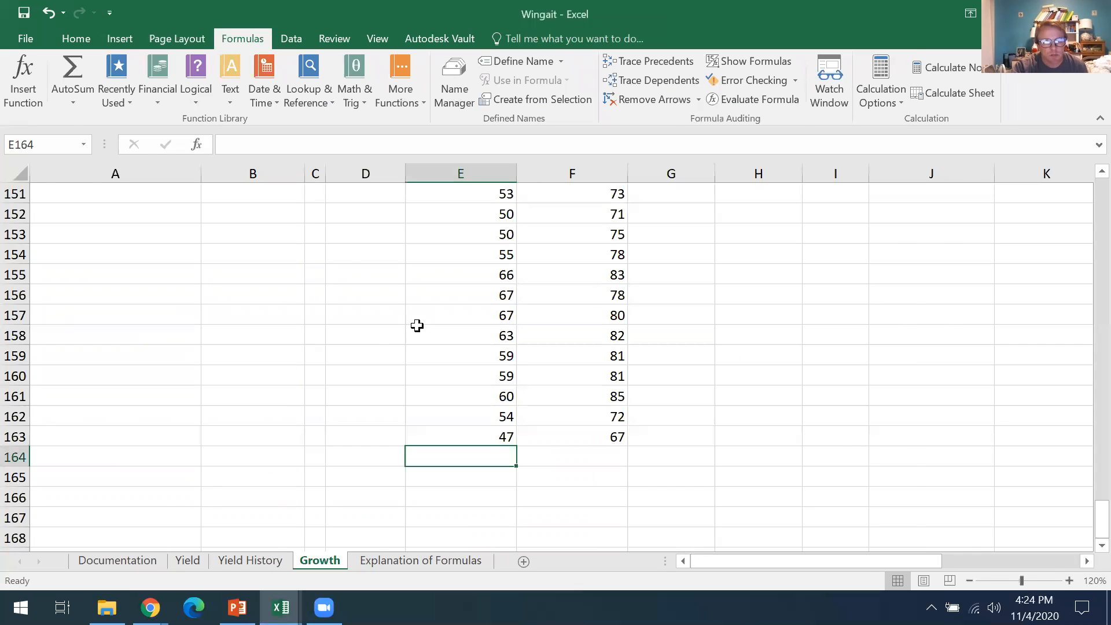
Review the Jan 20 sheet's expense rows, Total Bills, income section and the final Difference row.
scroll(404, 334, "down", 3)
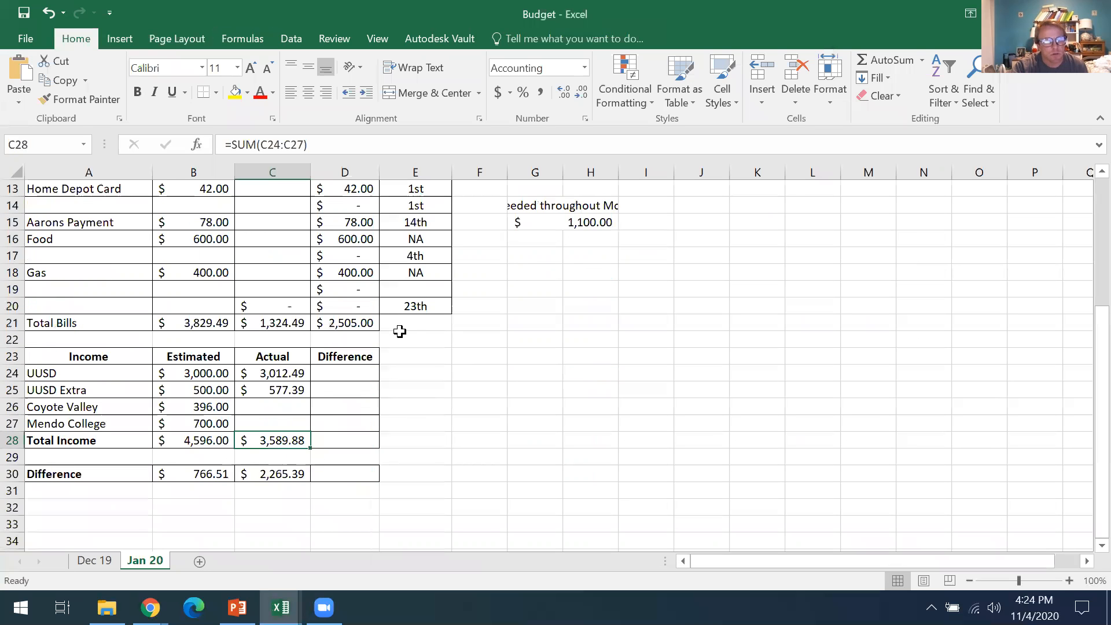
scroll(373, 345, "up", 4)
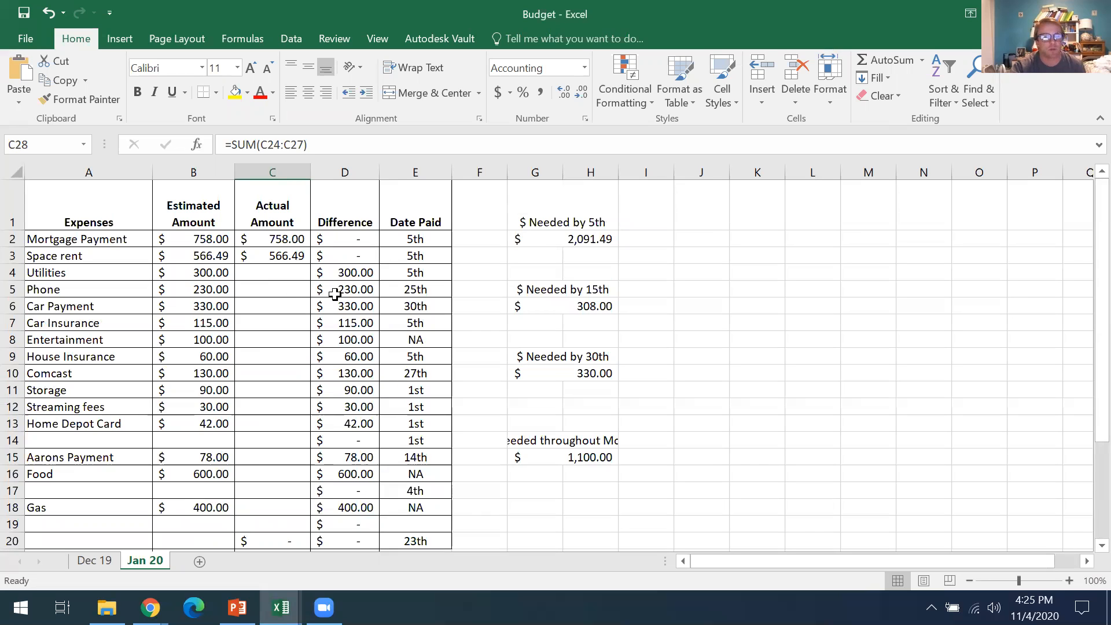
scroll(263, 295, "down", 1)
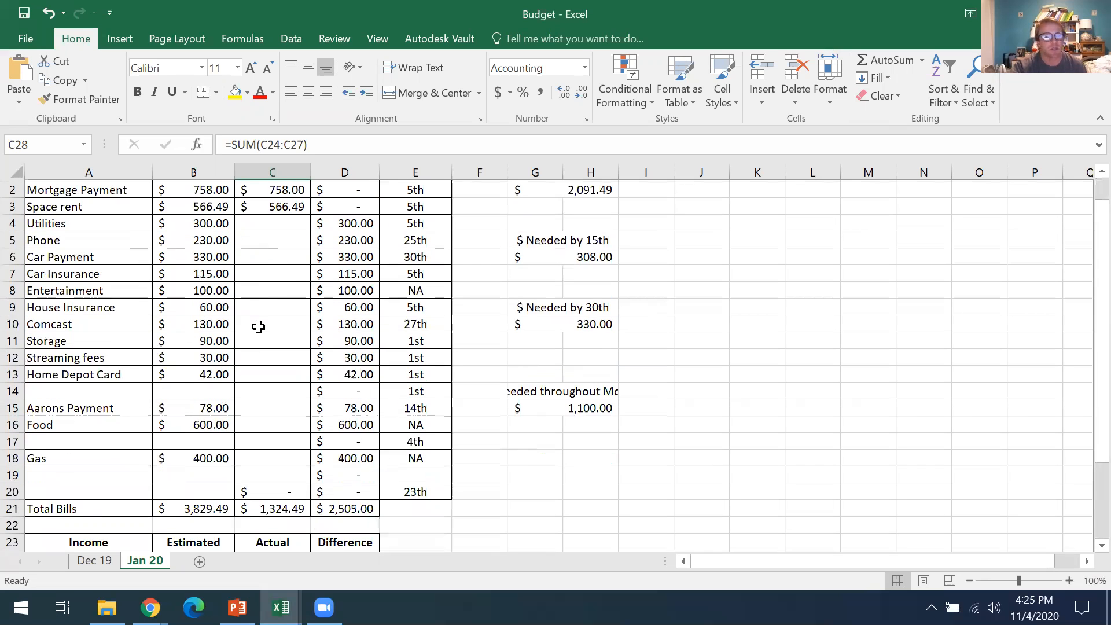
scroll(258, 327, "down", 4)
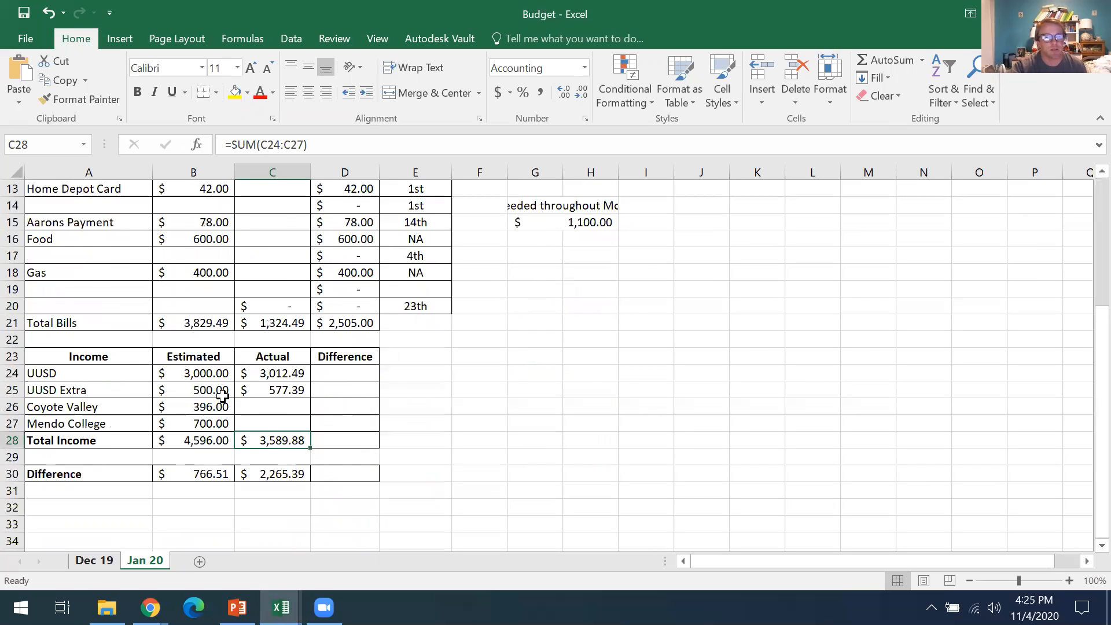
Go to the Dec 19 sheet and inspect the Car Insurance difference formula in cell D7.
key("ctrl+Page_Up")
scroll(266, 257, "up", 1)
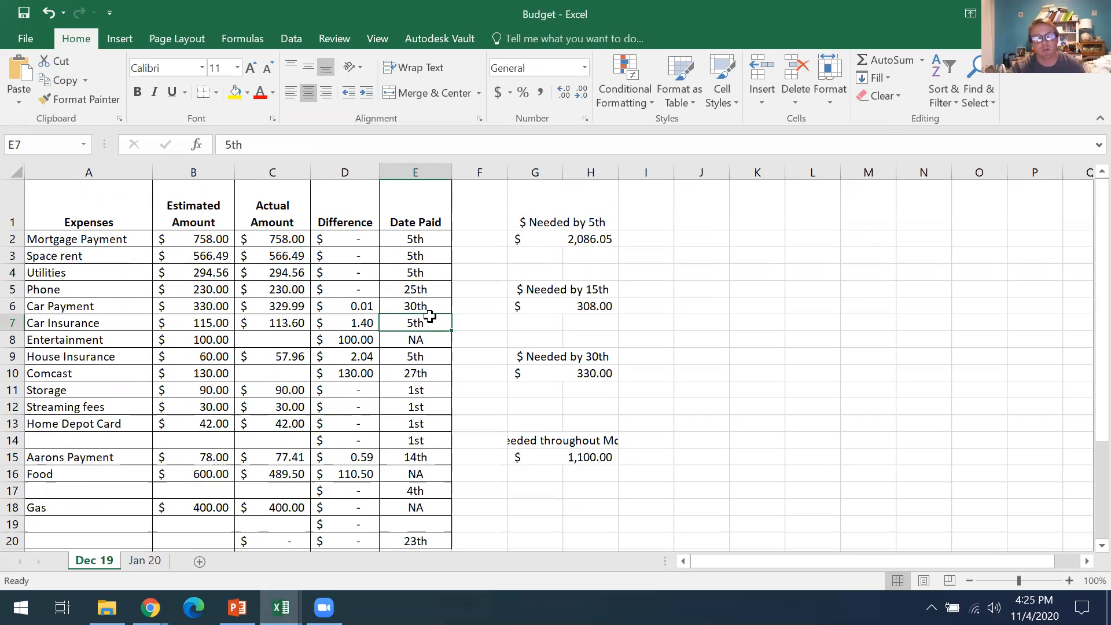
left_click(348, 323)
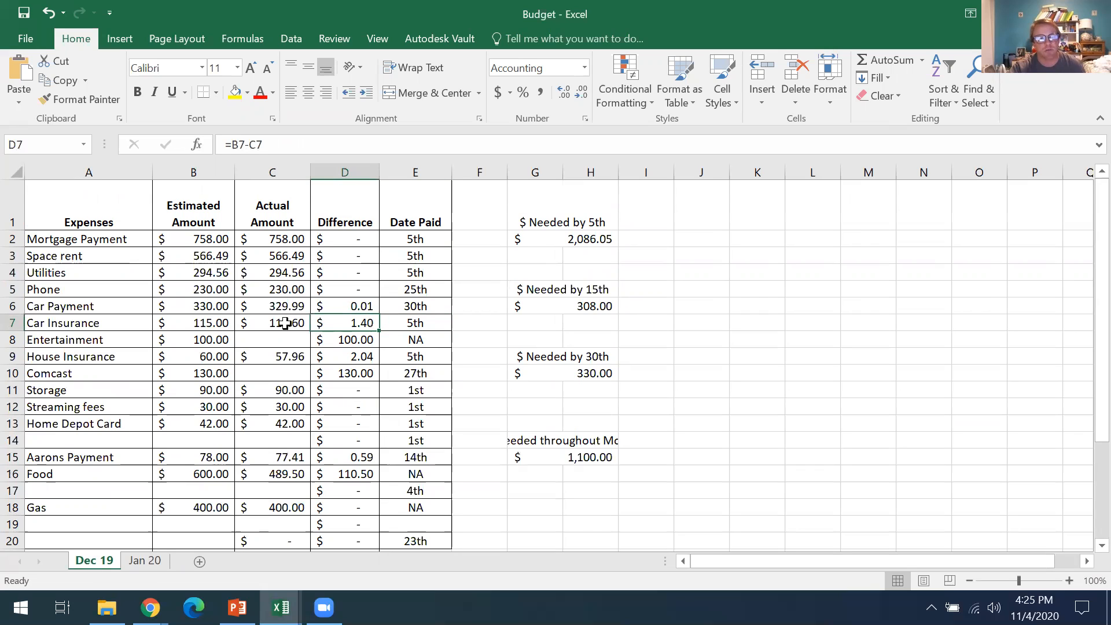
Compare the actual Car Insurance amount, the estimated Entertainment amount and the Comcast difference formula in the expense table.
left_click(285, 323)
left_click(188, 335)
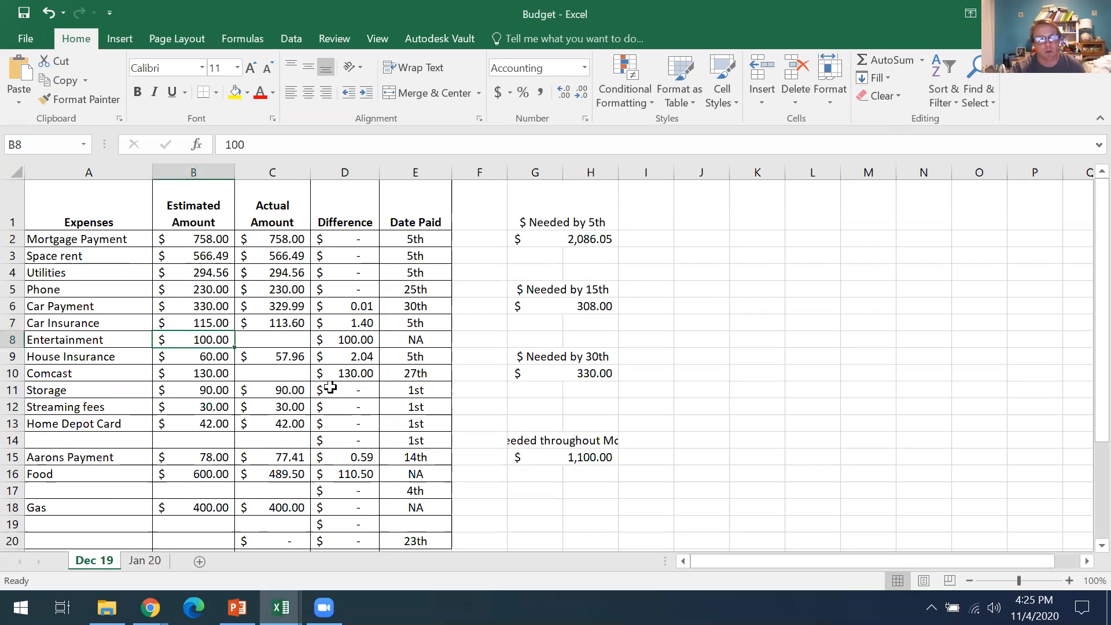
left_click(361, 370)
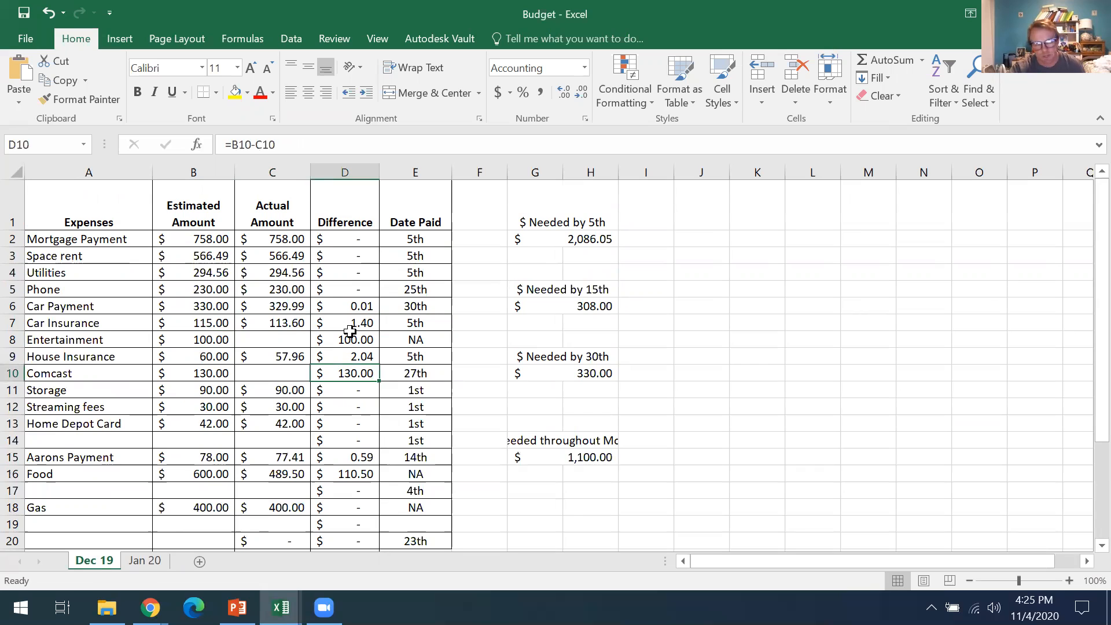
Examine the estimated and actual UUSD income amounts in the Income section below the bills.
scroll(360, 332, "down", 3)
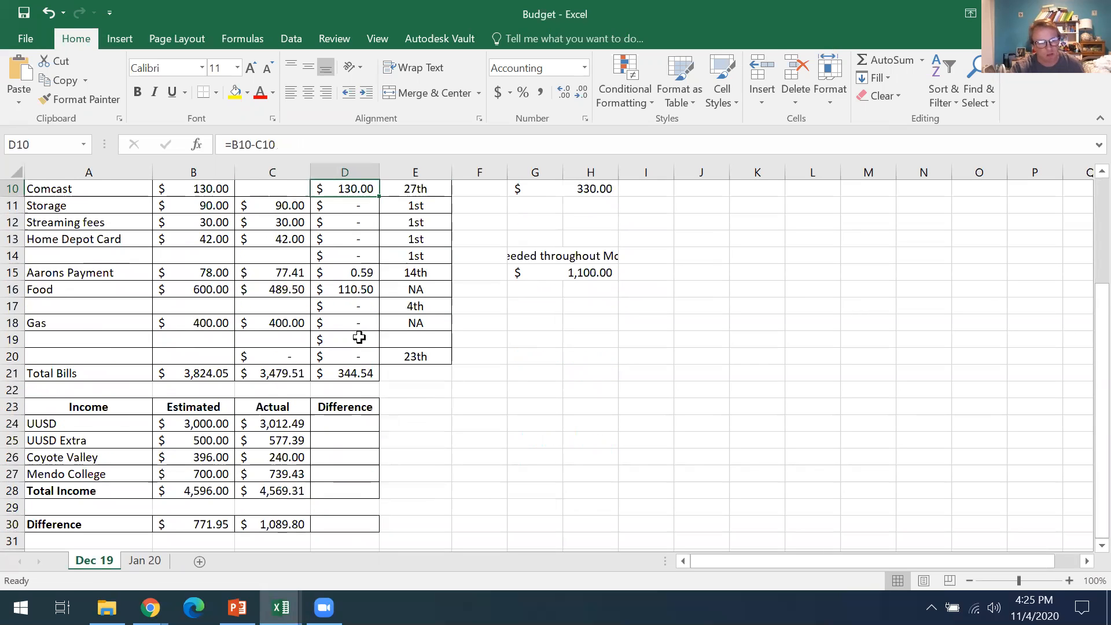
scroll(359, 338, "down", 1)
left_click(224, 373)
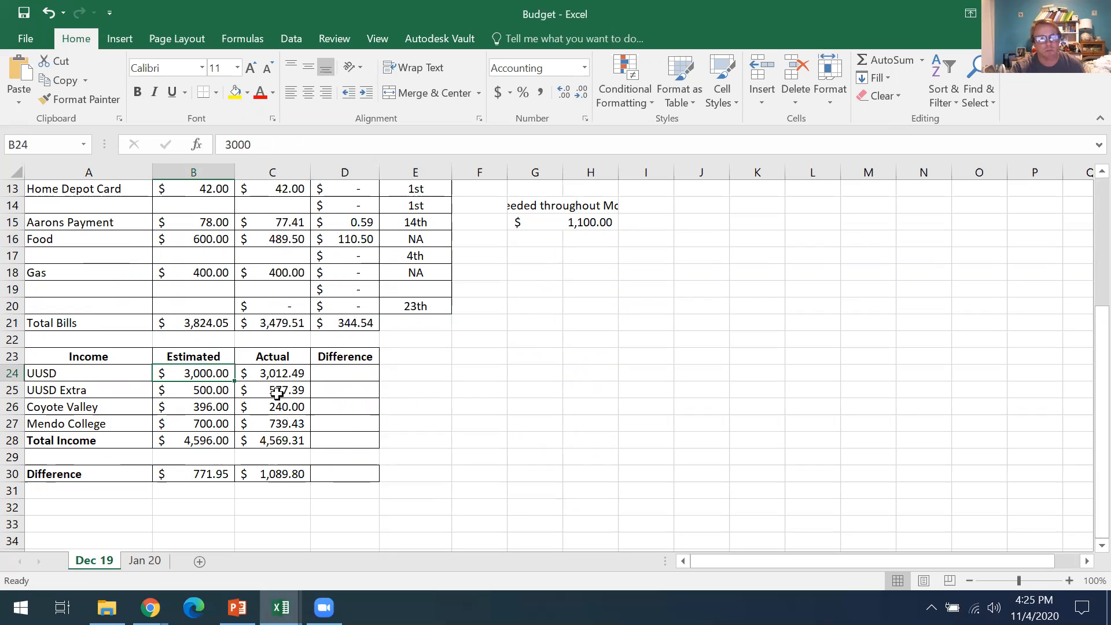
key("Right")
Inspect the estimated and actual formulas in the final Difference row, cells B30 and C30, and return to the sheet's first rows.
left_click(203, 479)
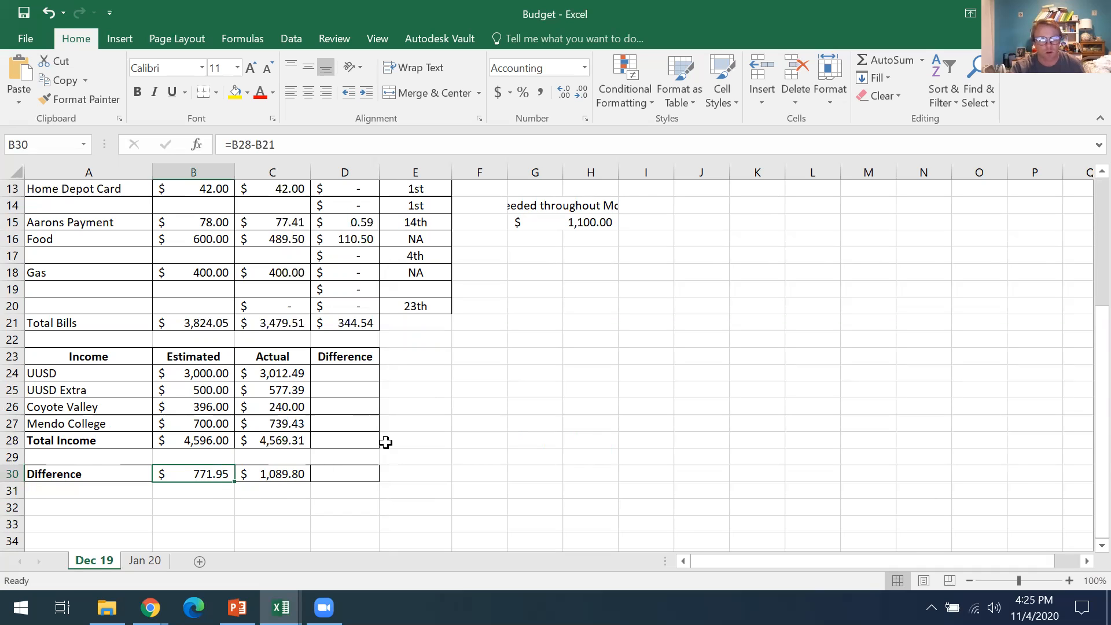
key("Right")
scroll(391, 434, "up", 1)
scroll(370, 405, "up", 4)
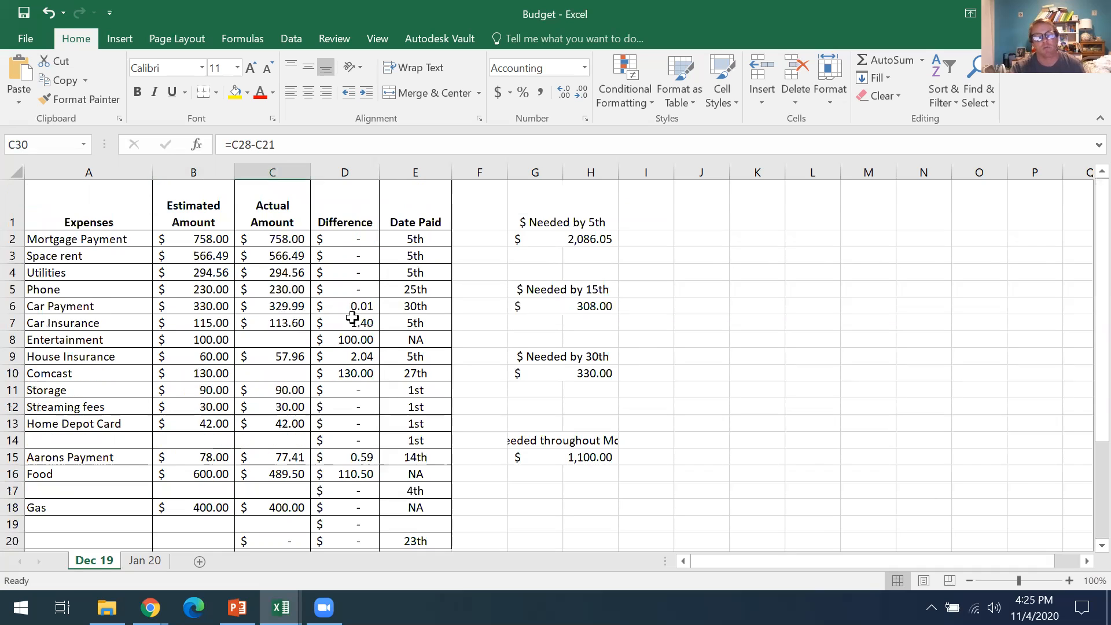